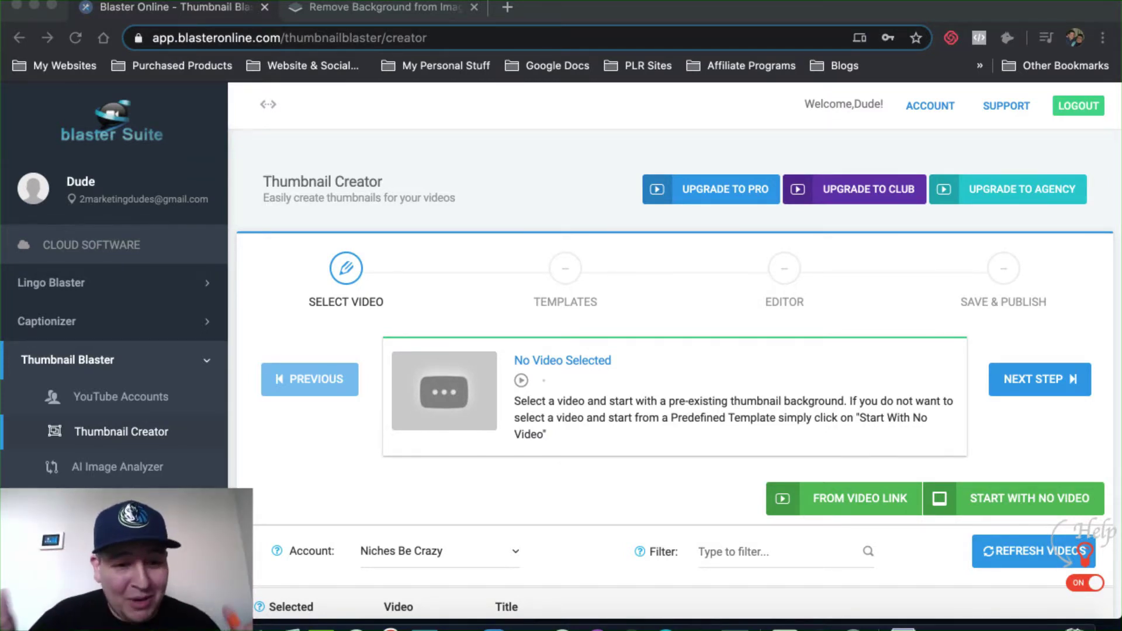
# - Open the Thumbnail Creator and switch off its help hints
pyautogui.click(376, 500)
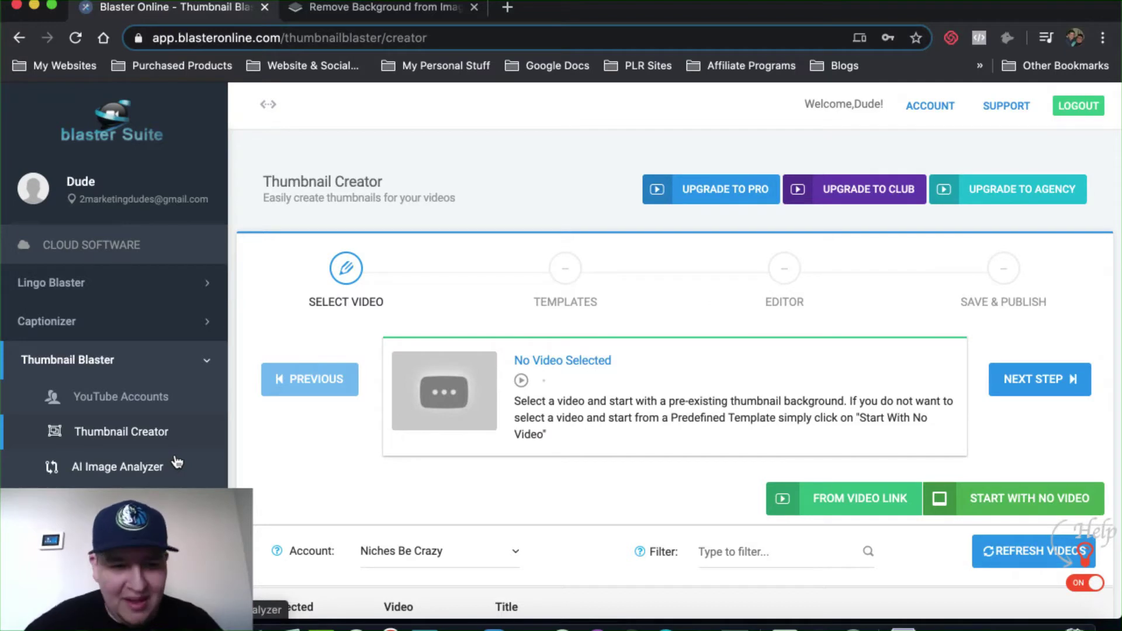
pyautogui.scroll(-3, 177, 461)
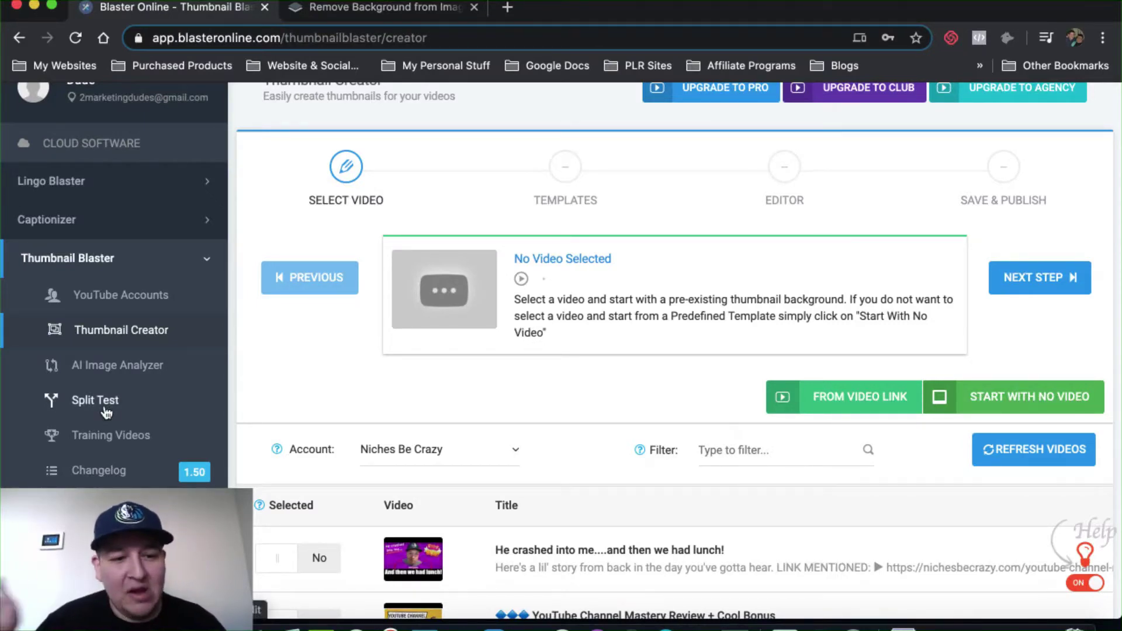
pyautogui.click(130, 331)
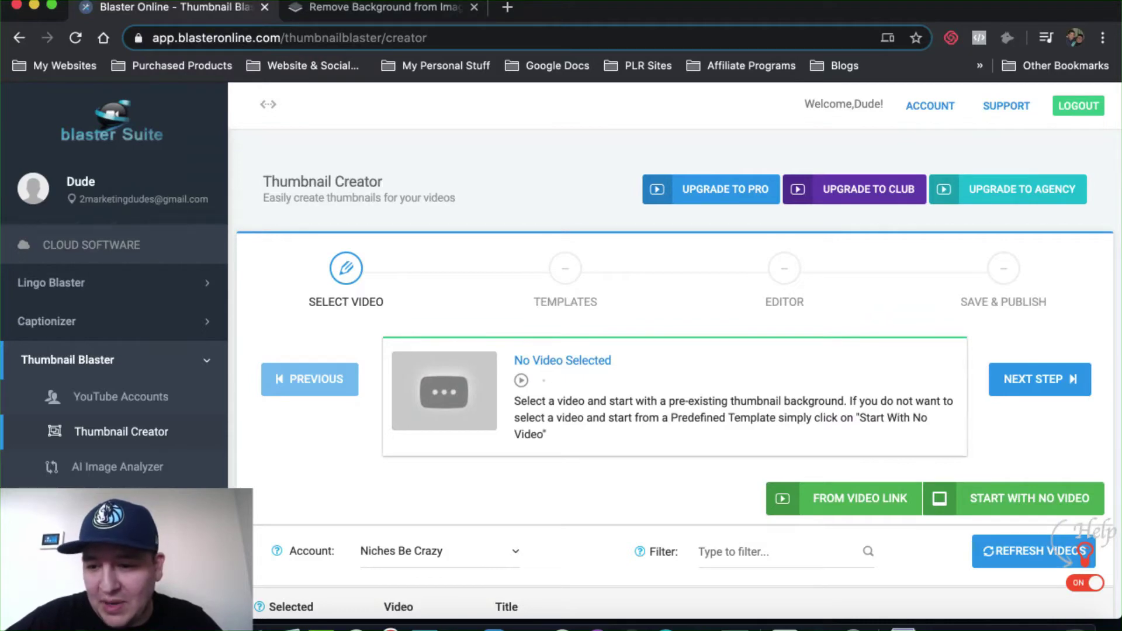
pyautogui.click(1078, 585)
# - Look through the Niches Be Crazy account's videos in the video selection list and their current thumbnails
pyautogui.scroll(-4, 1070, 537)
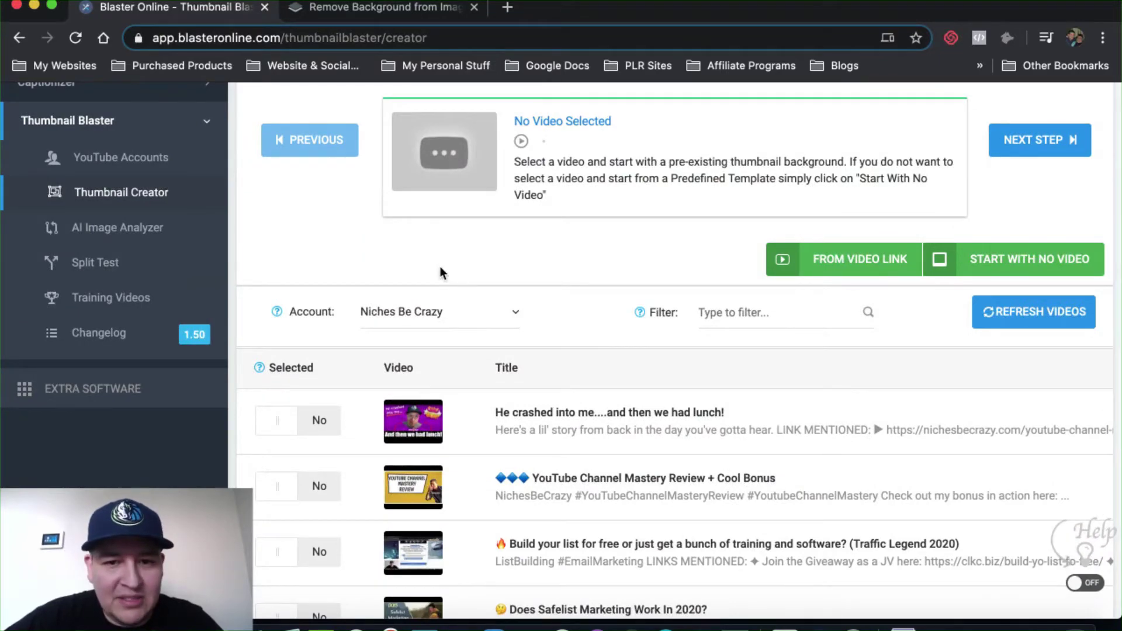
pyautogui.scroll(4, 440, 266)
pyautogui.scroll(-3, 440, 266)
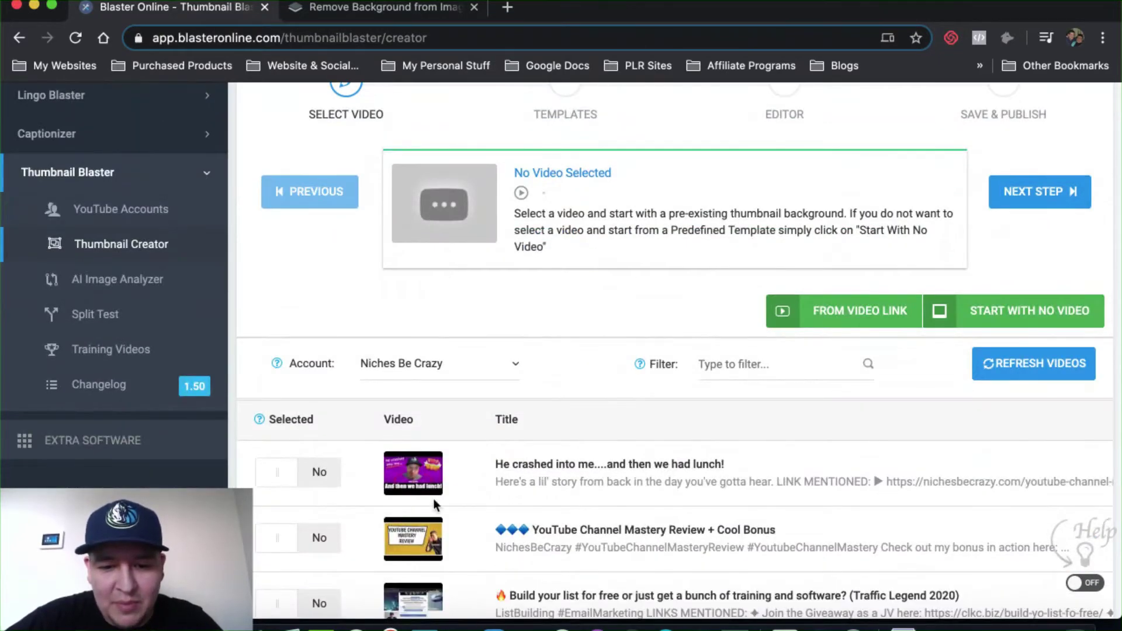
pyautogui.scroll(-2, 450, 508)
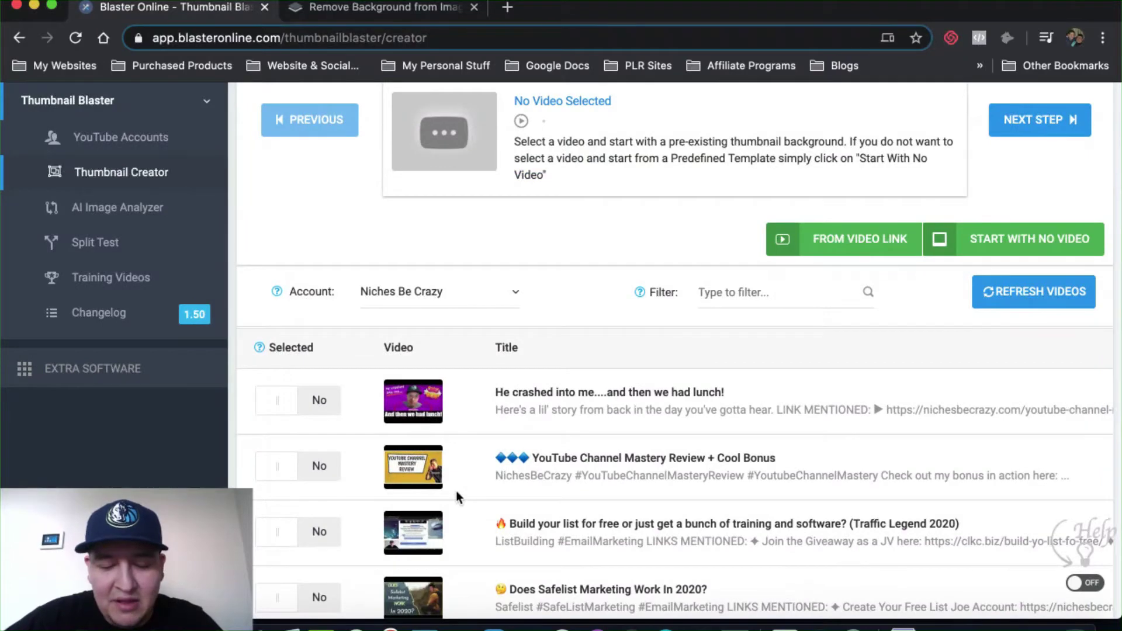
pyautogui.scroll(-4, 454, 497)
pyautogui.scroll(4, 455, 530)
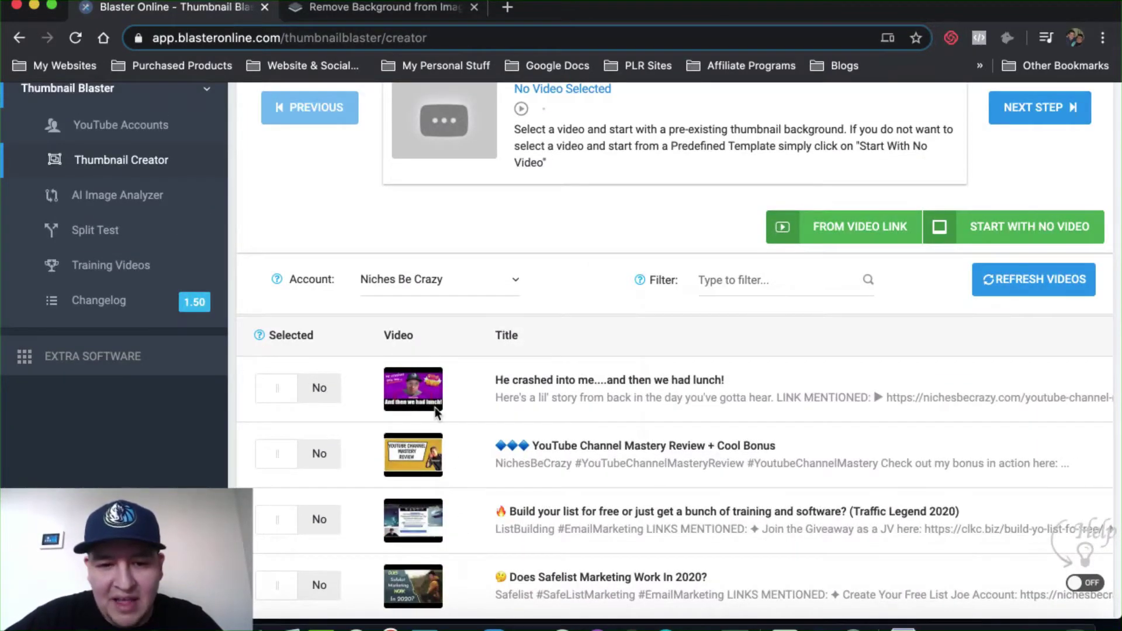
pyautogui.scroll(2, 419, 477)
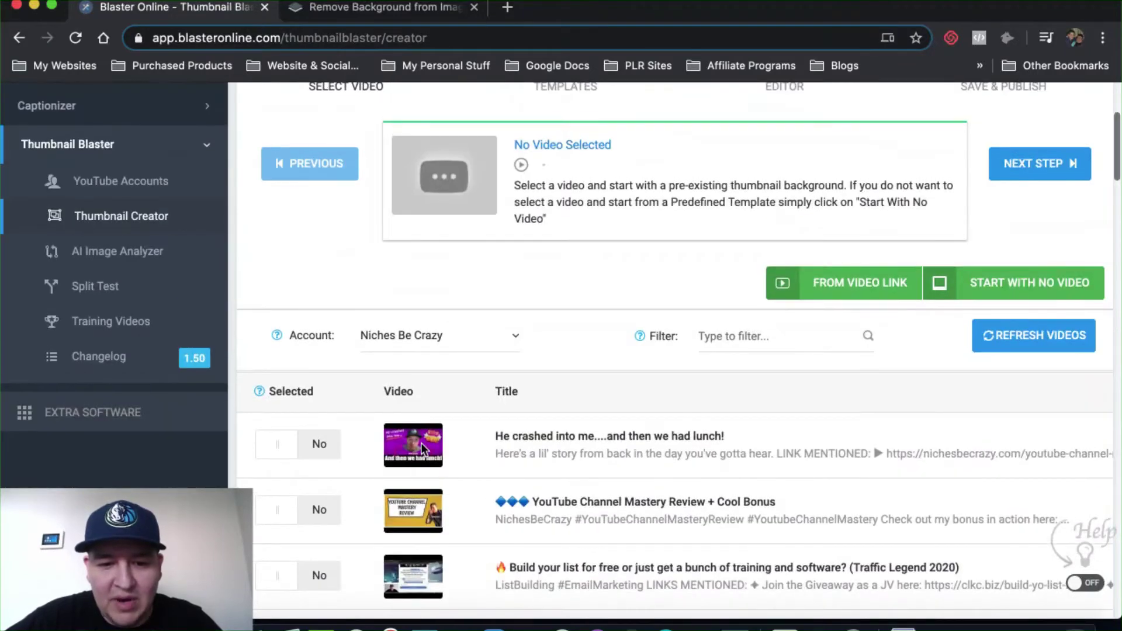
pyautogui.scroll(2, 496, 460)
pyautogui.scroll(-7, 496, 460)
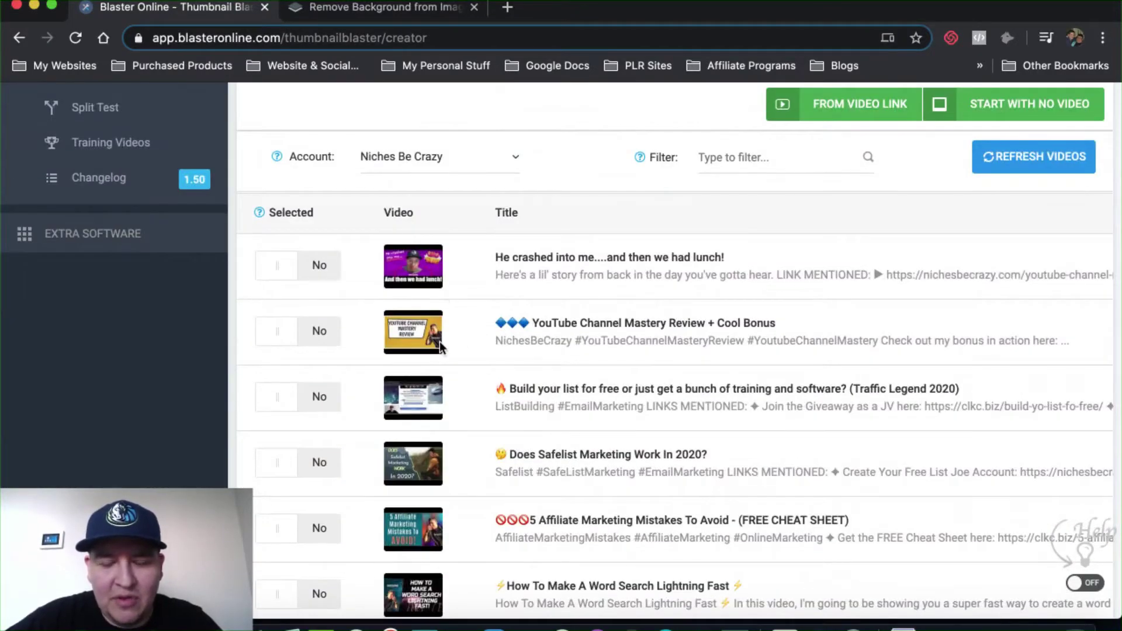
pyautogui.scroll(5, 439, 345)
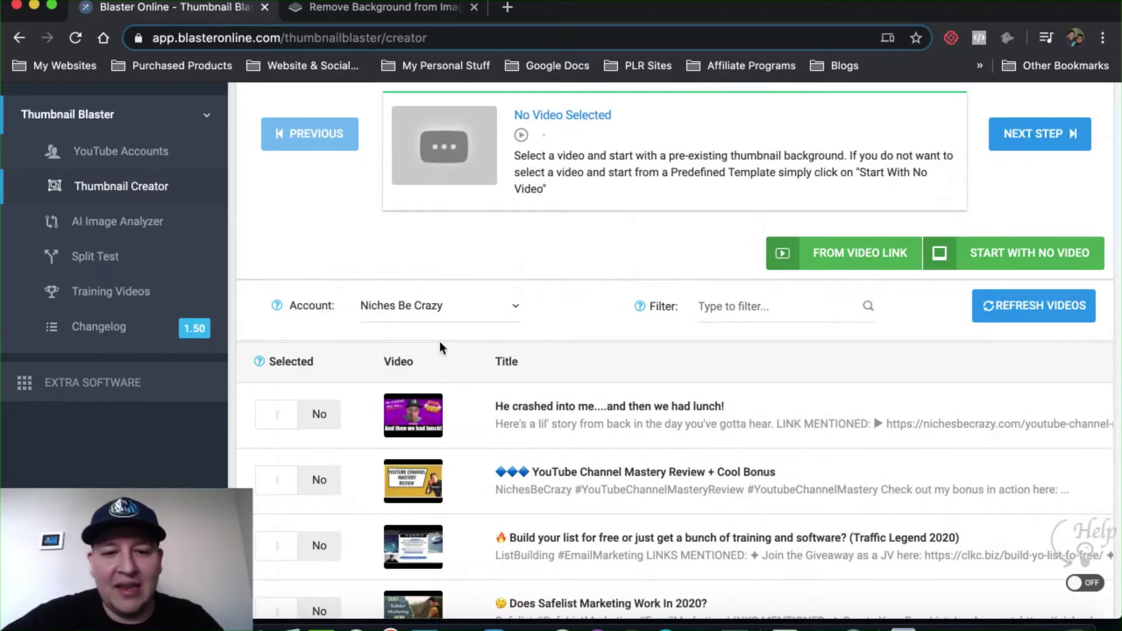
pyautogui.scroll(3, 482, 408)
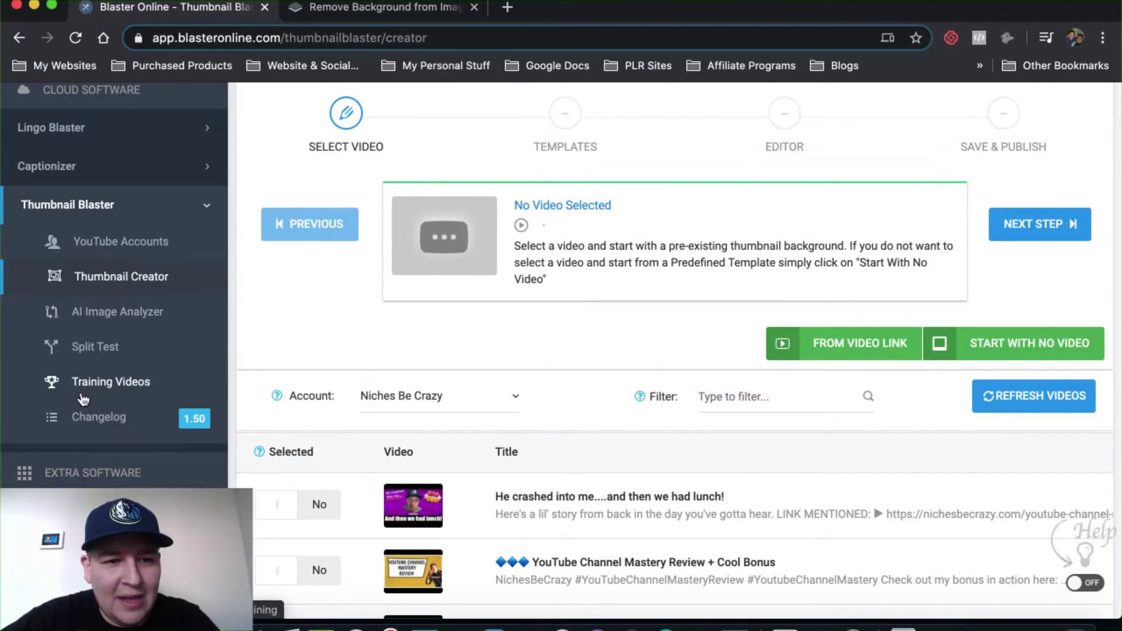
# - Start a thumbnail with no video and hide the Club templates from the template list
pyautogui.scroll(3, 325, 378)
pyautogui.scroll(2, 350, 374)
pyautogui.scroll(-5, 463, 408)
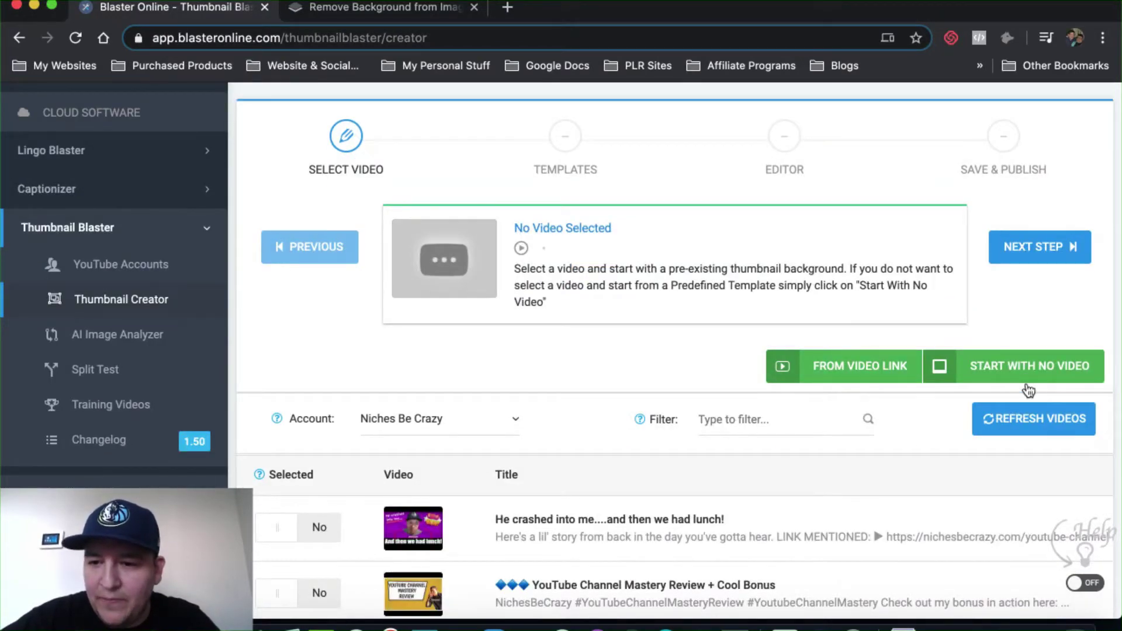
pyautogui.click(1021, 376)
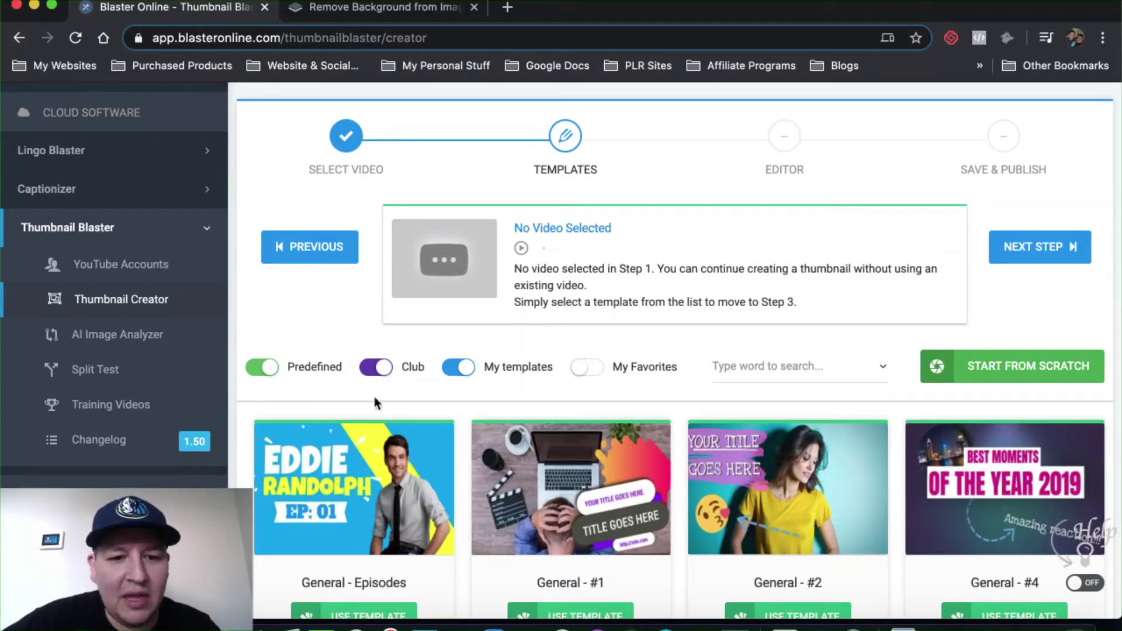
pyautogui.click(376, 367)
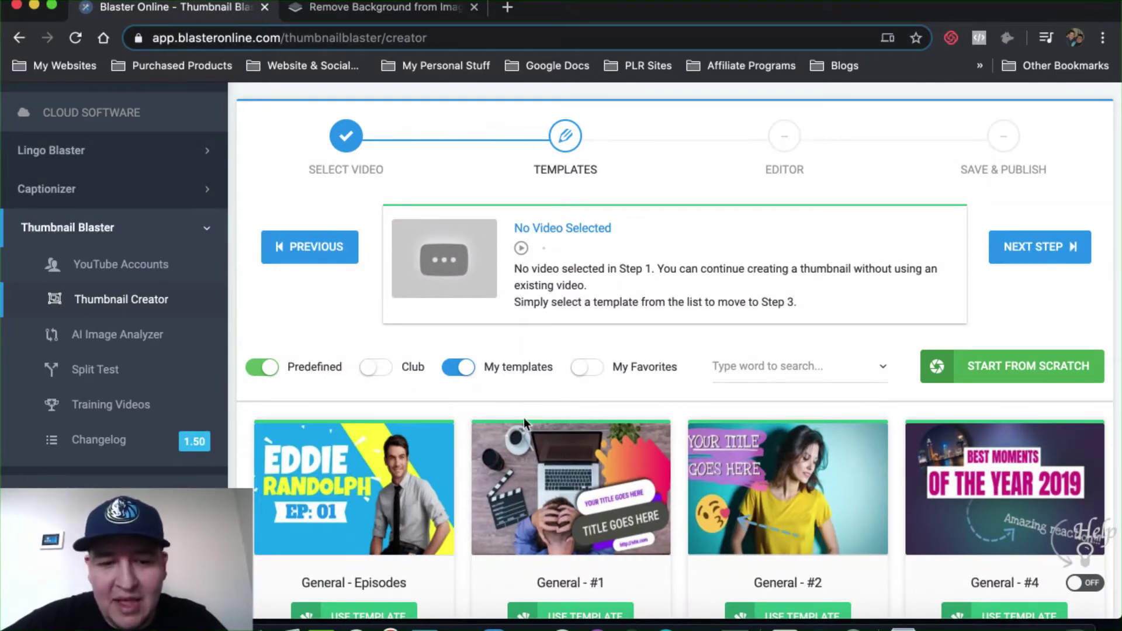
pyautogui.scroll(-20, 524, 417)
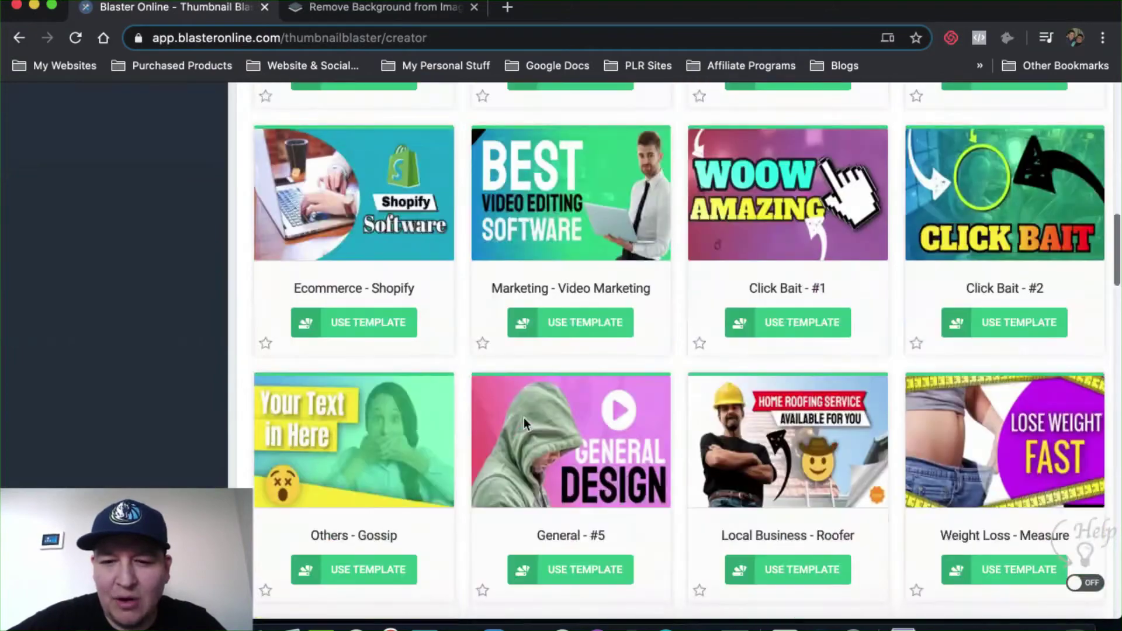
pyautogui.scroll(-20, 524, 417)
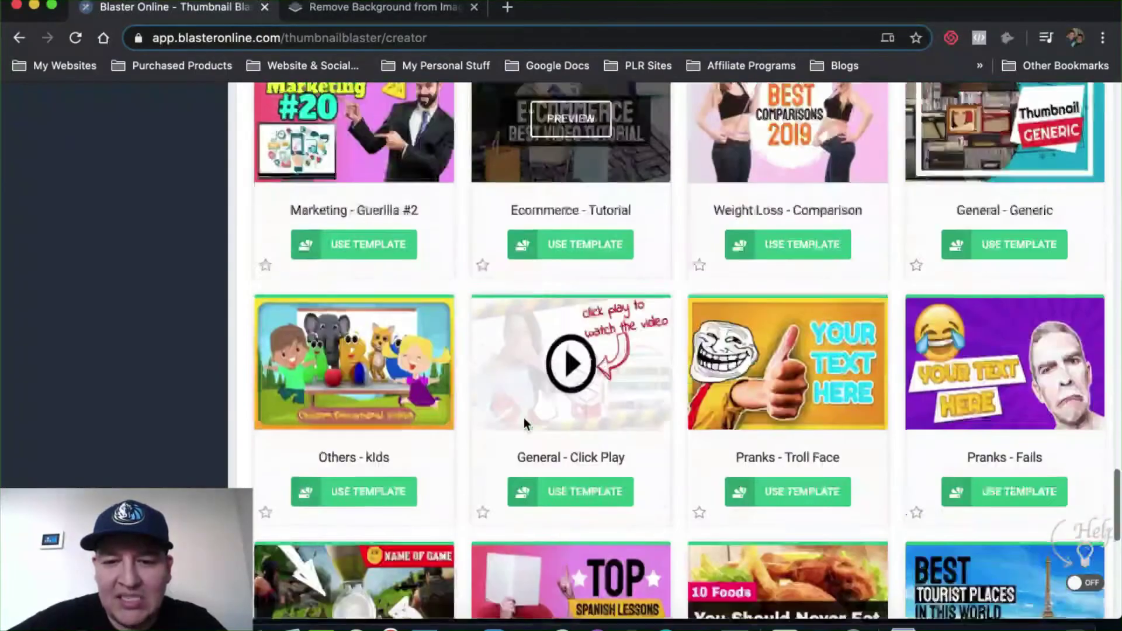
pyautogui.scroll(20, 523, 417)
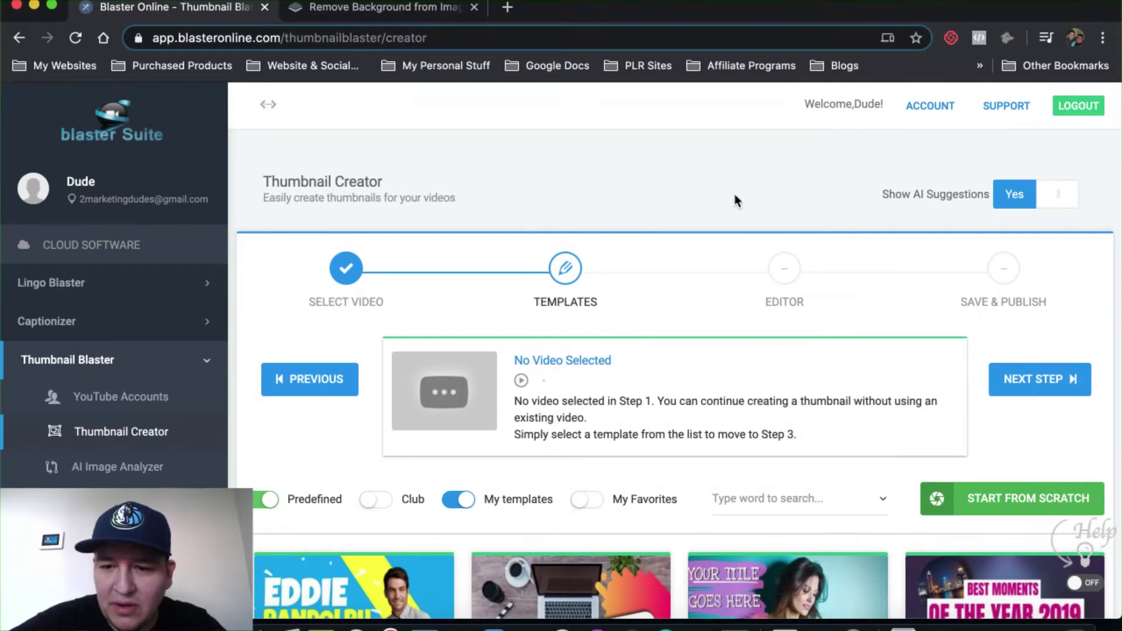
# - Search the templates for "seo" and look through the matching designs
pyautogui.scroll(-3, 734, 201)
pyautogui.click(754, 355)
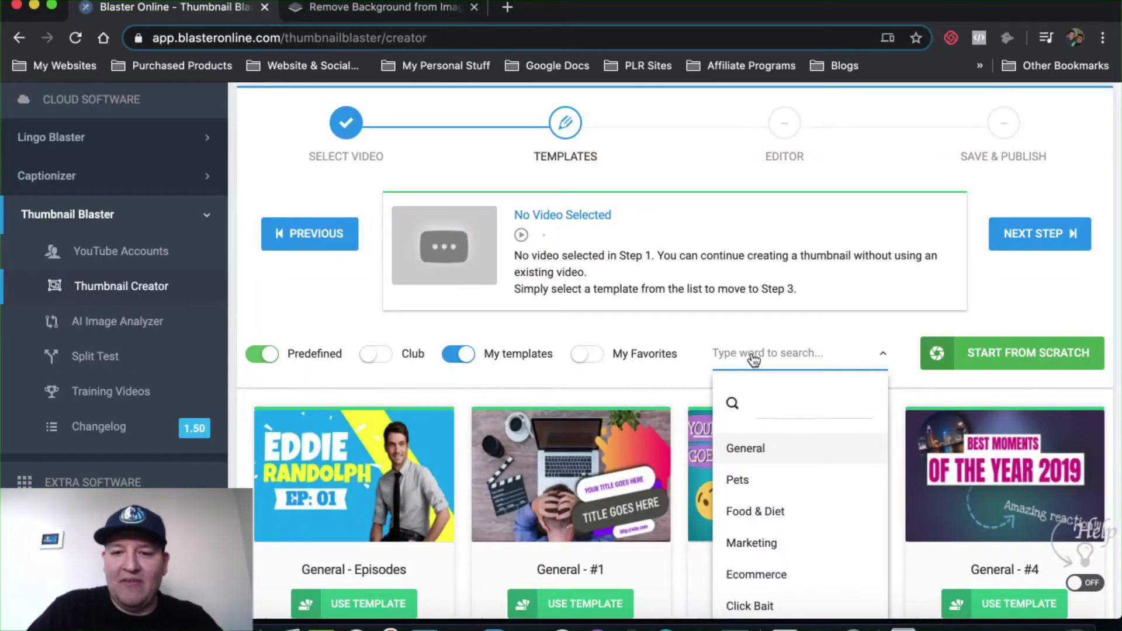
pyautogui.write('sseo')
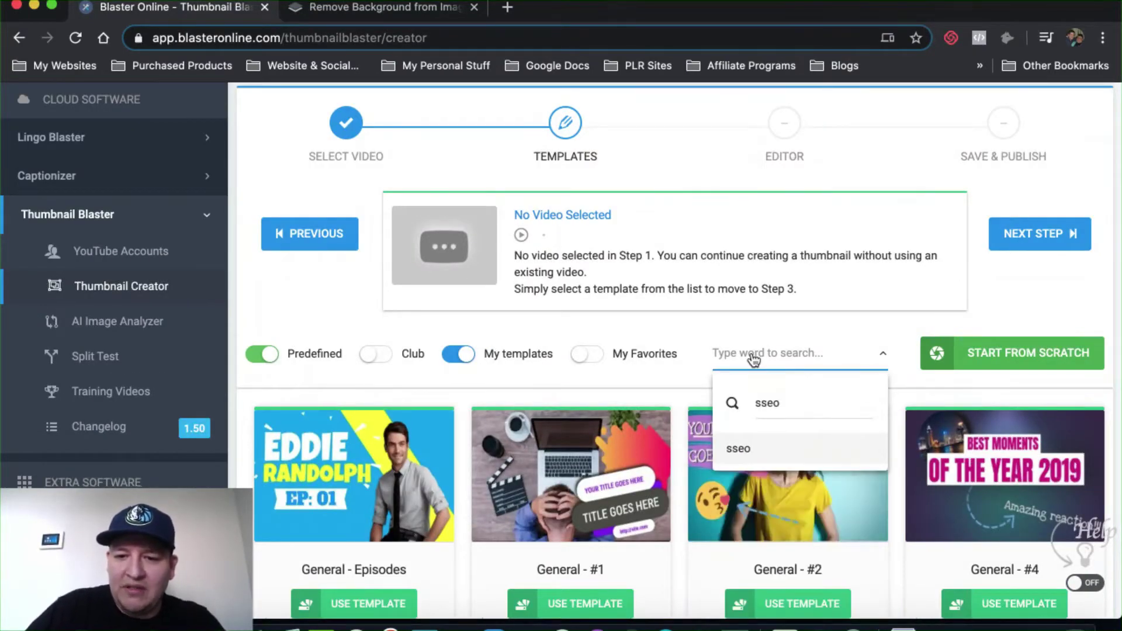
pyautogui.press('BackSpace')
pyautogui.press('BackSpace')
pyautogui.press('BackSpace')
pyautogui.write('eo')
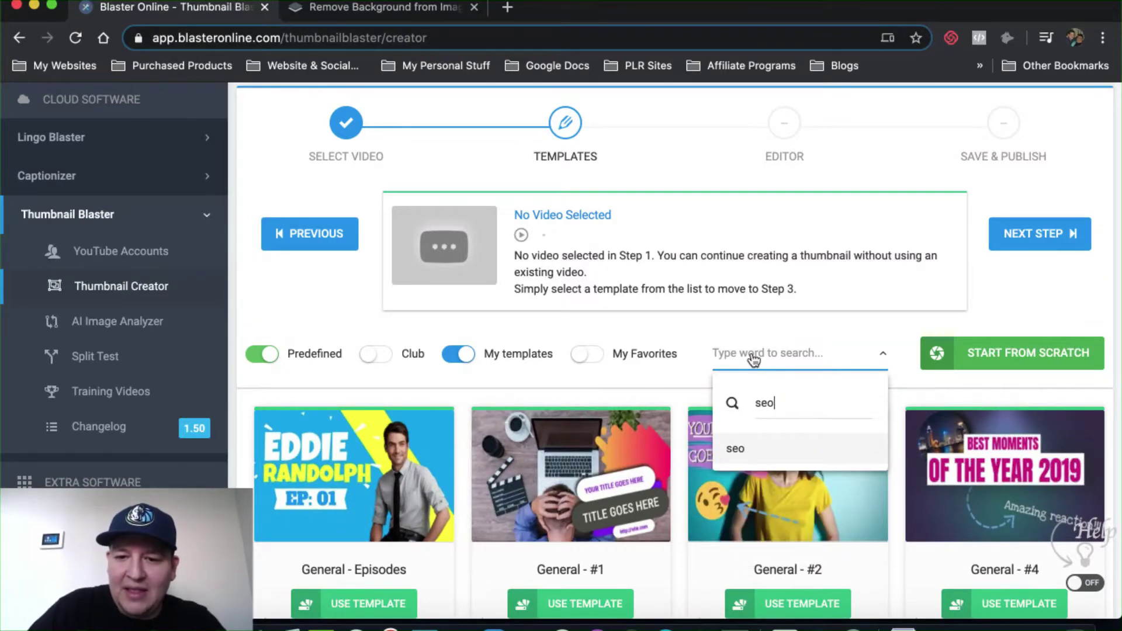
pyautogui.press('Return')
pyautogui.scroll(-3, 643, 438)
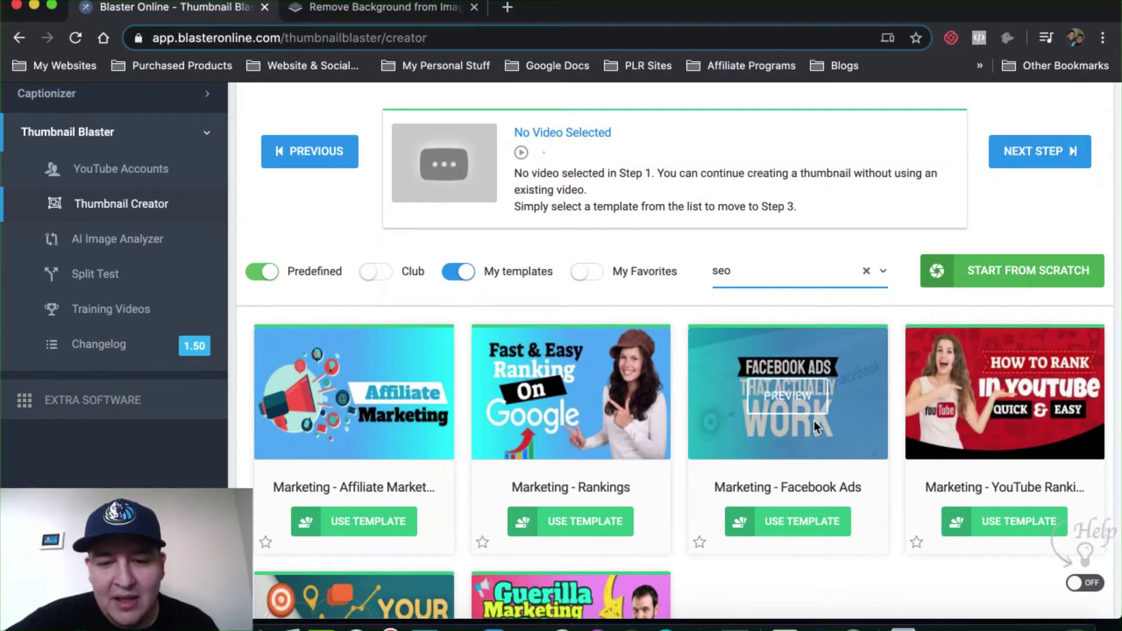
pyautogui.scroll(-1, 818, 409)
pyautogui.scroll(-2, 572, 530)
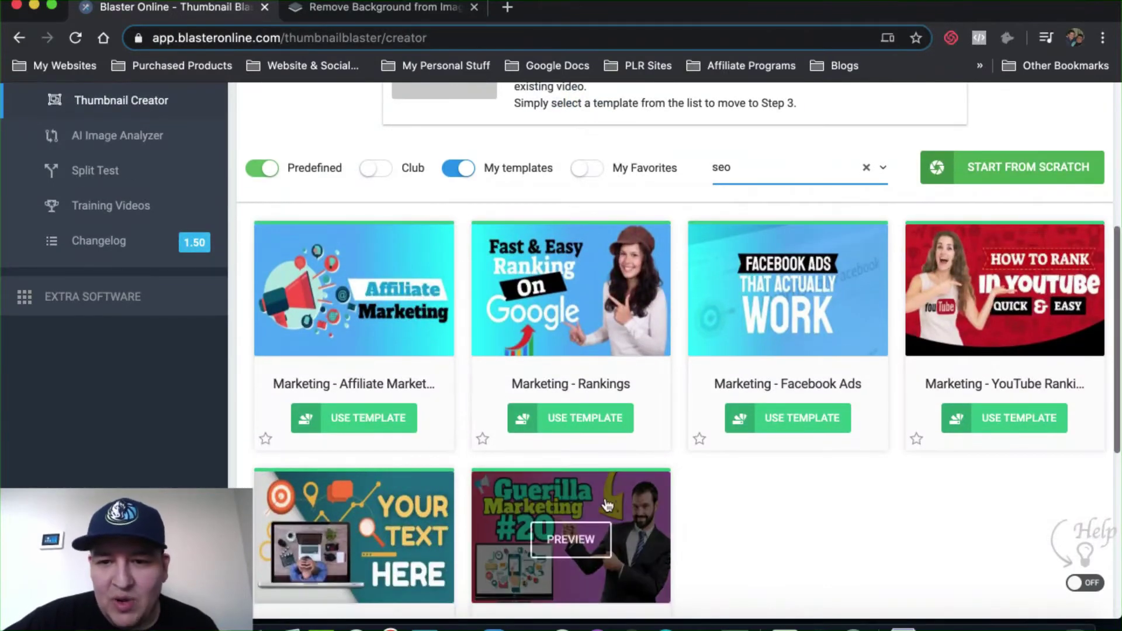
pyautogui.scroll(4, 573, 531)
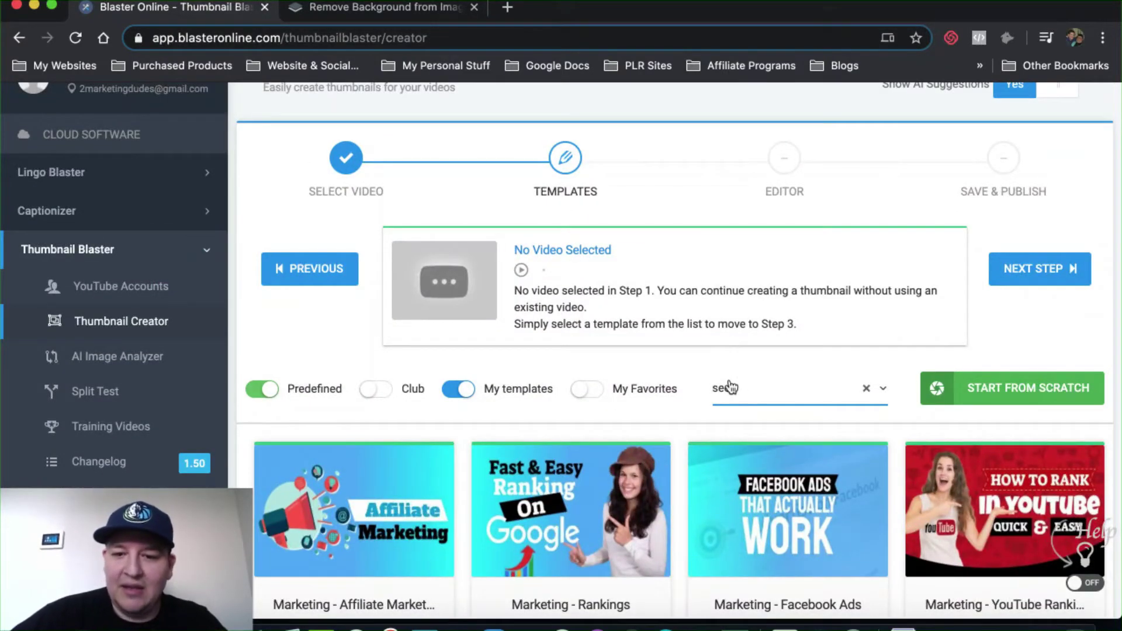
# - Search the templates for "dog" and look through the matching designs
pyautogui.click(723, 394)
pyautogui.write('dog')
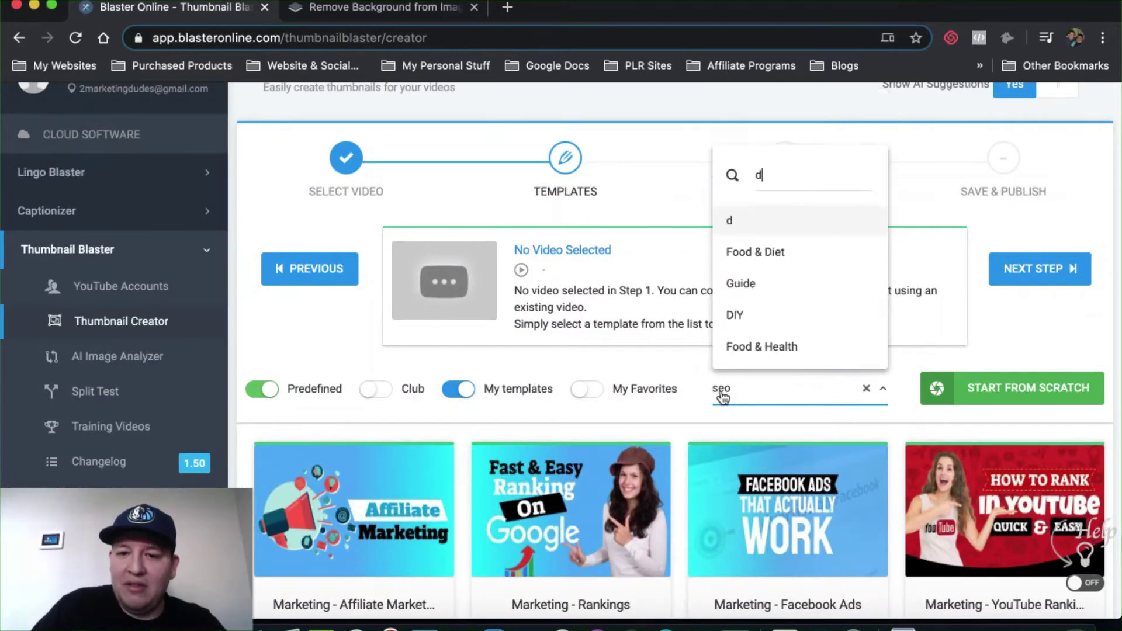
pyautogui.press('BackSpace')
pyautogui.write('g')
pyautogui.press('Return')
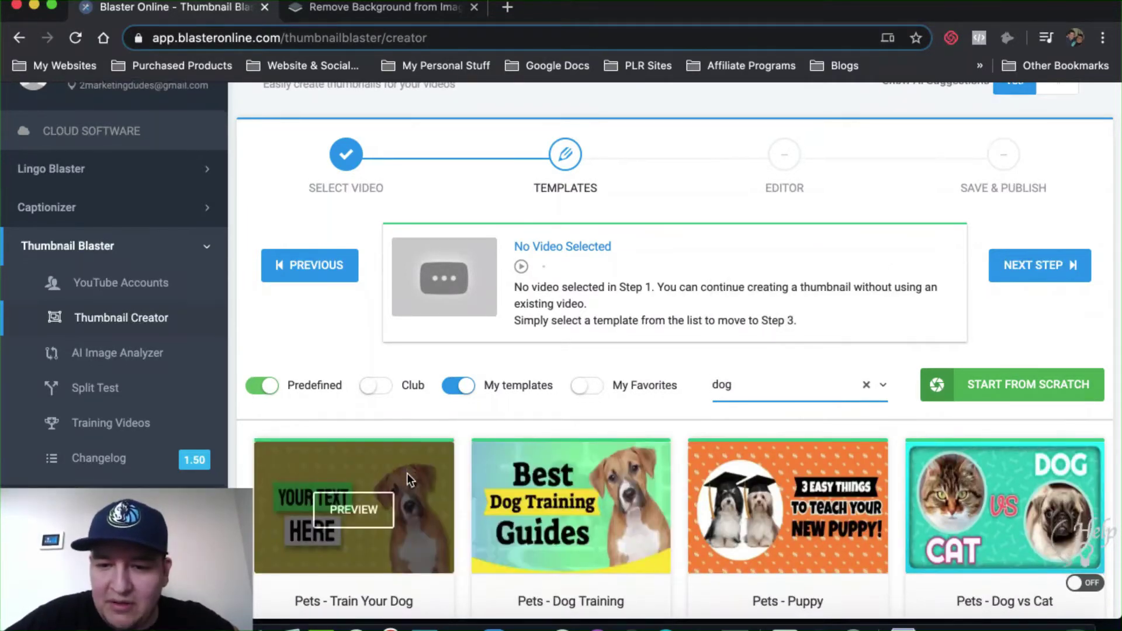
pyautogui.scroll(-5, 769, 432)
pyautogui.scroll(5, 774, 452)
# - Clear the template search word and browse the full list, including the saved templates at its end
pyautogui.scroll(1, 774, 455)
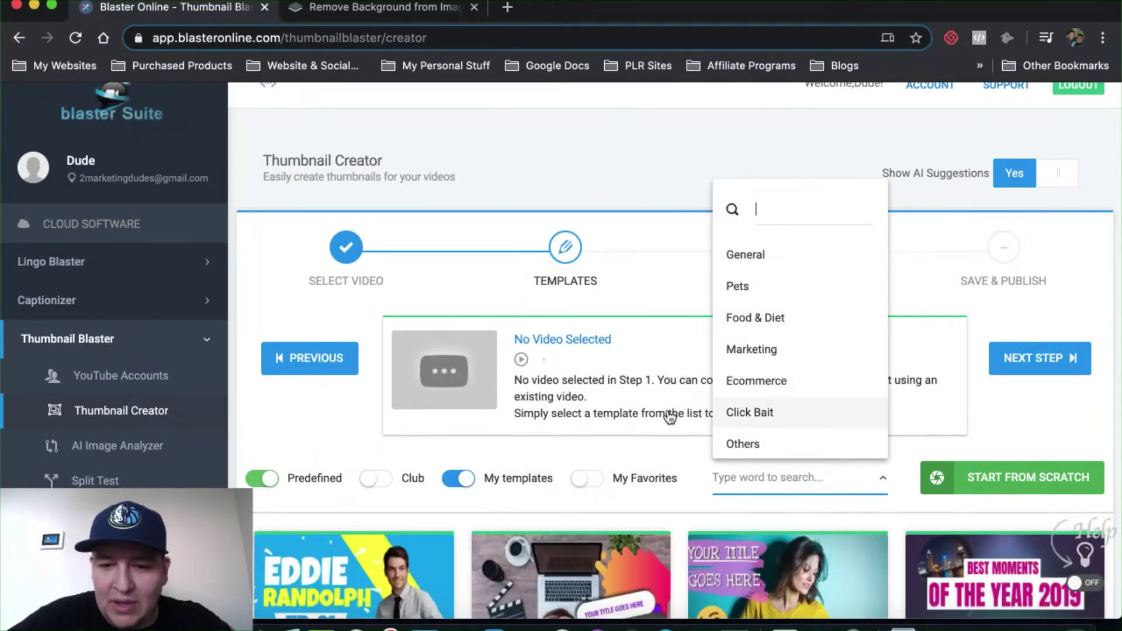
pyautogui.click(636, 463)
pyautogui.scroll(-10, 635, 468)
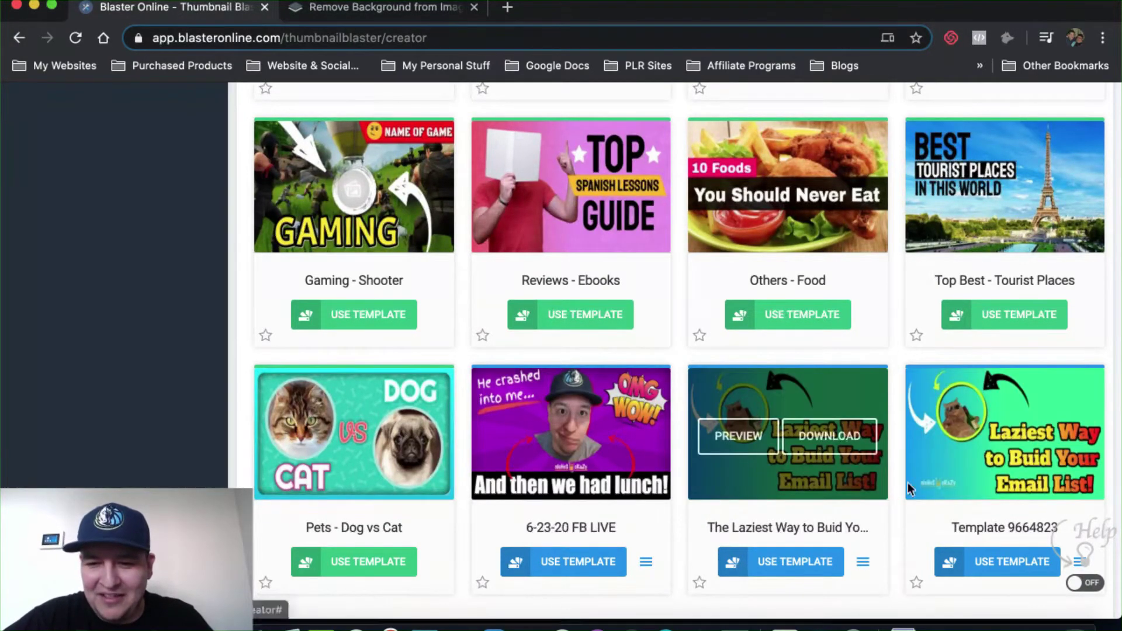
pyautogui.moveTo(547, 401)
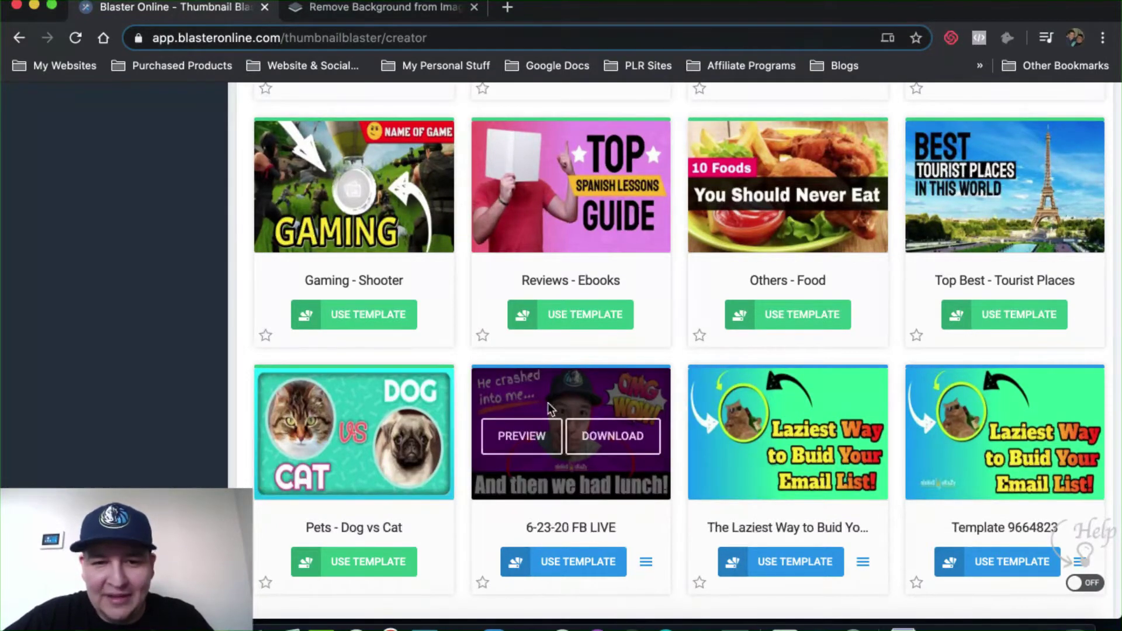
pyautogui.scroll(8, 756, 444)
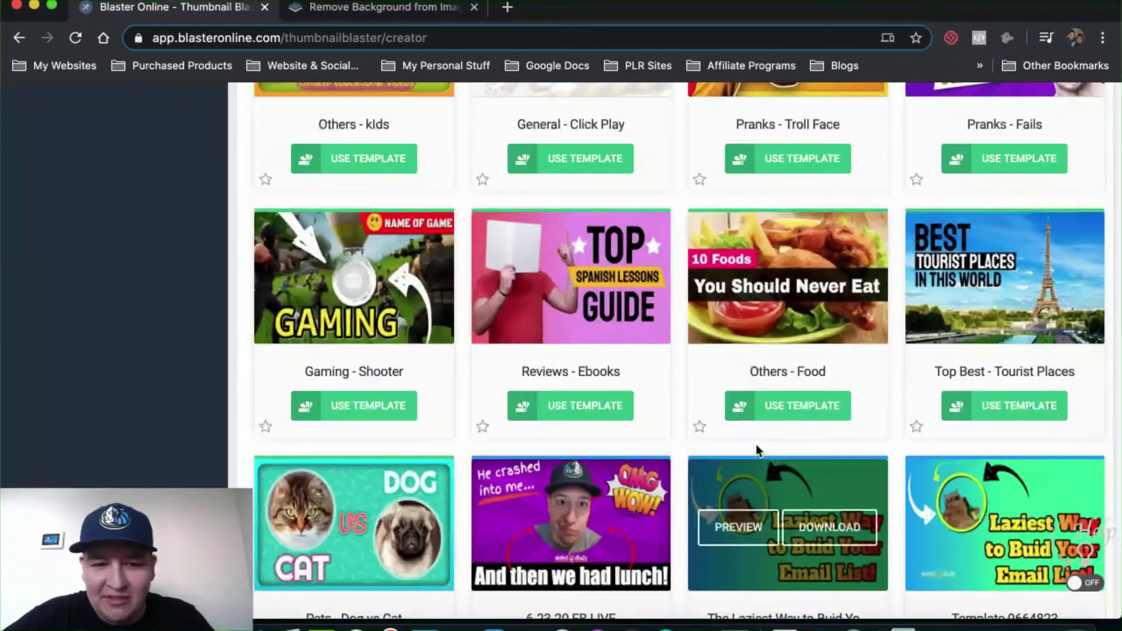
pyautogui.scroll(3, 755, 444)
pyautogui.scroll(-3, 755, 444)
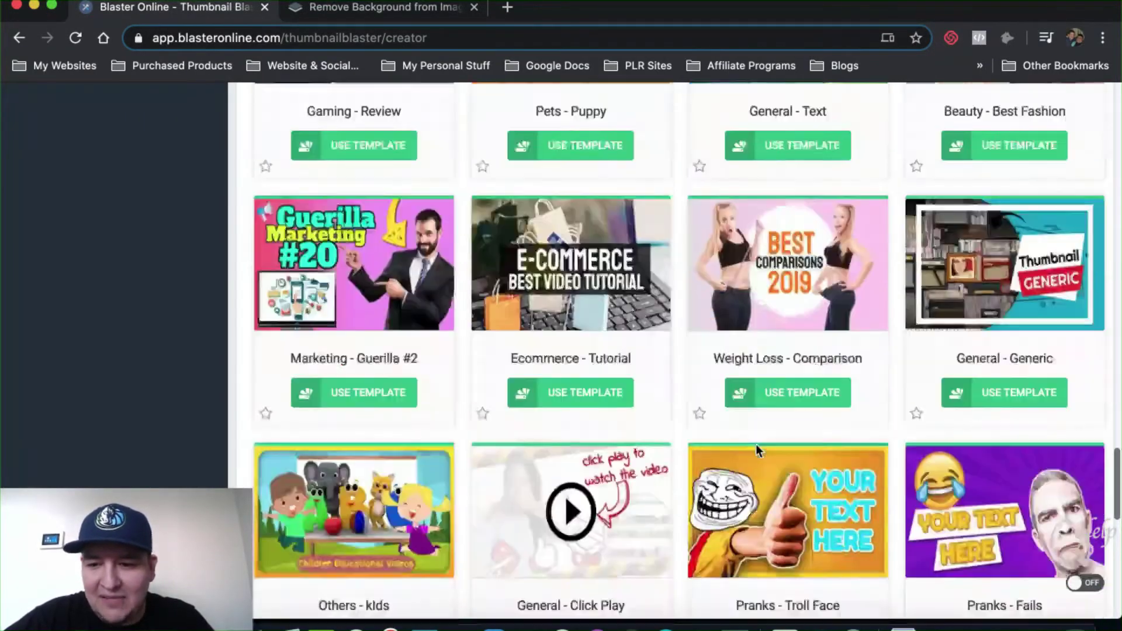
# - Preview the "Pranks - Fails" template at full size and close the preview
pyautogui.moveTo(1006, 533)
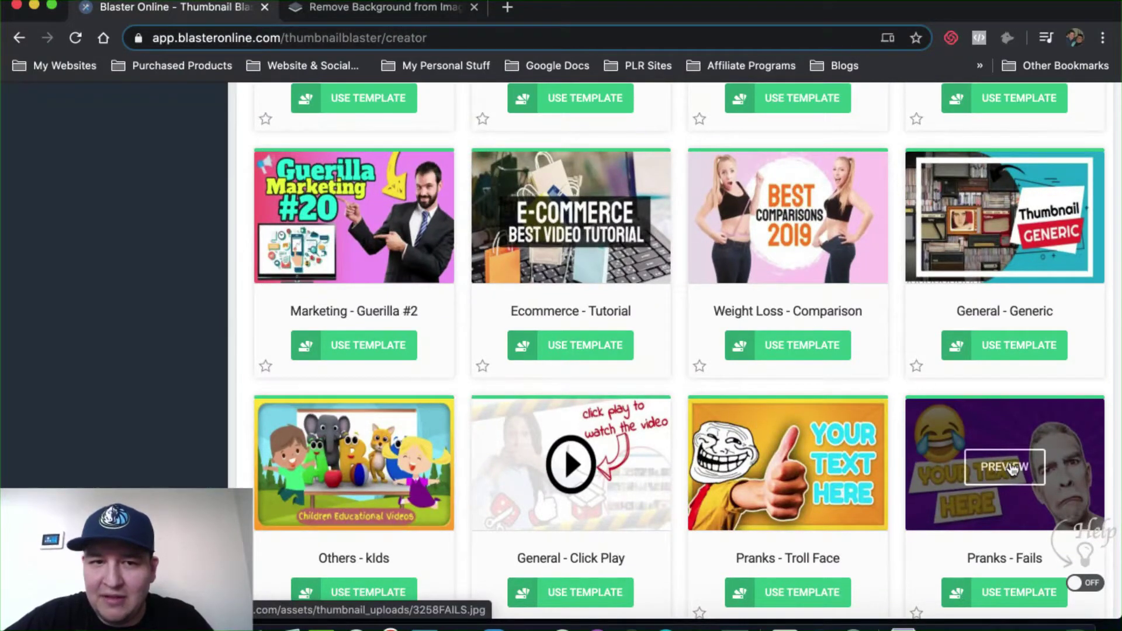
pyautogui.click(1012, 468)
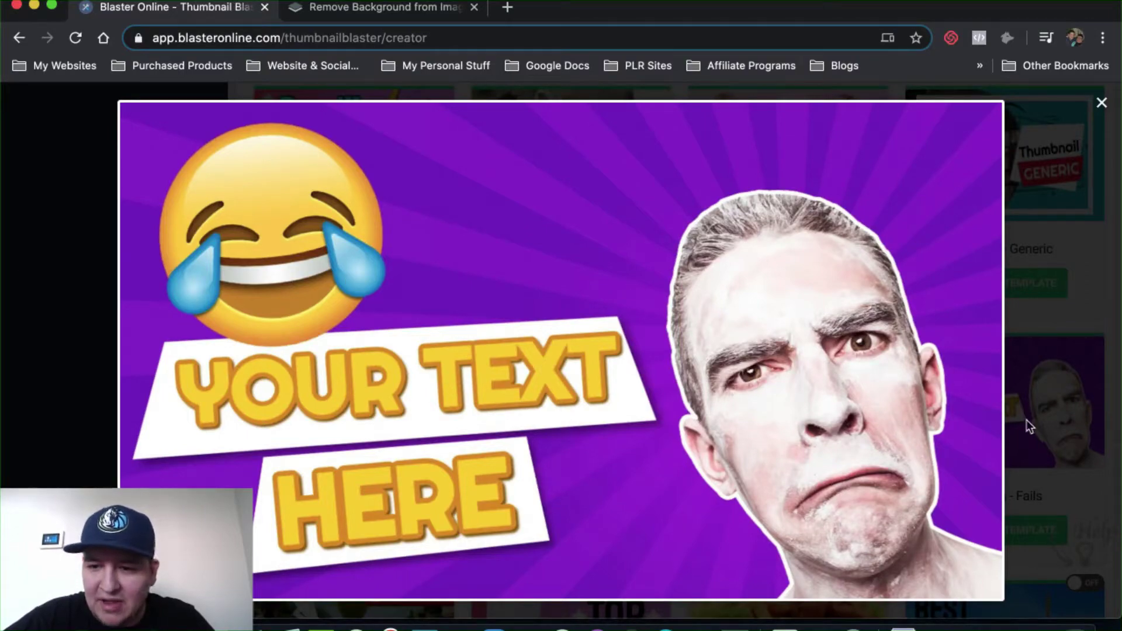
pyautogui.click(1054, 483)
# - Use the "Pranks - Fails" template and view its design in the thumbnail editor
pyautogui.scroll(-2, 1002, 532)
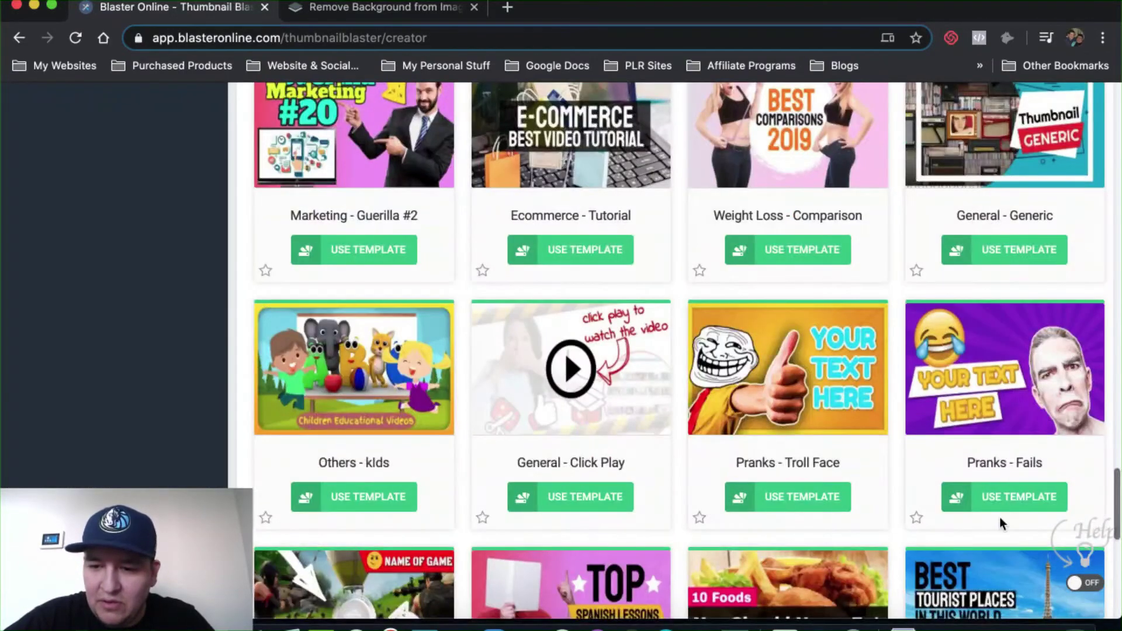
pyautogui.click(996, 509)
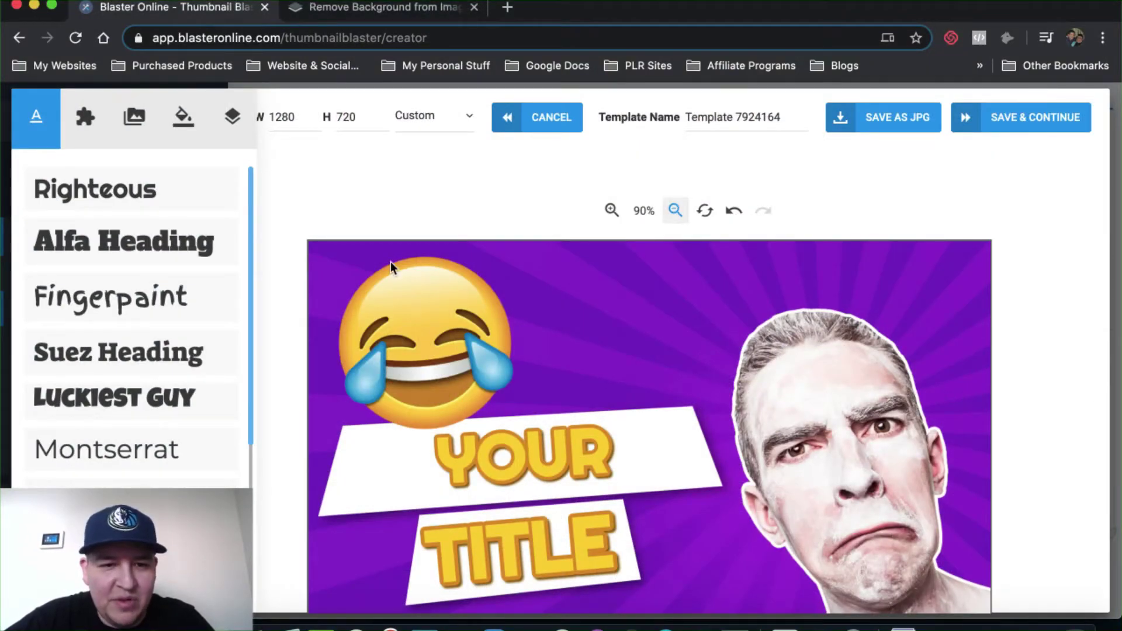
pyautogui.scroll(-5, 406, 253)
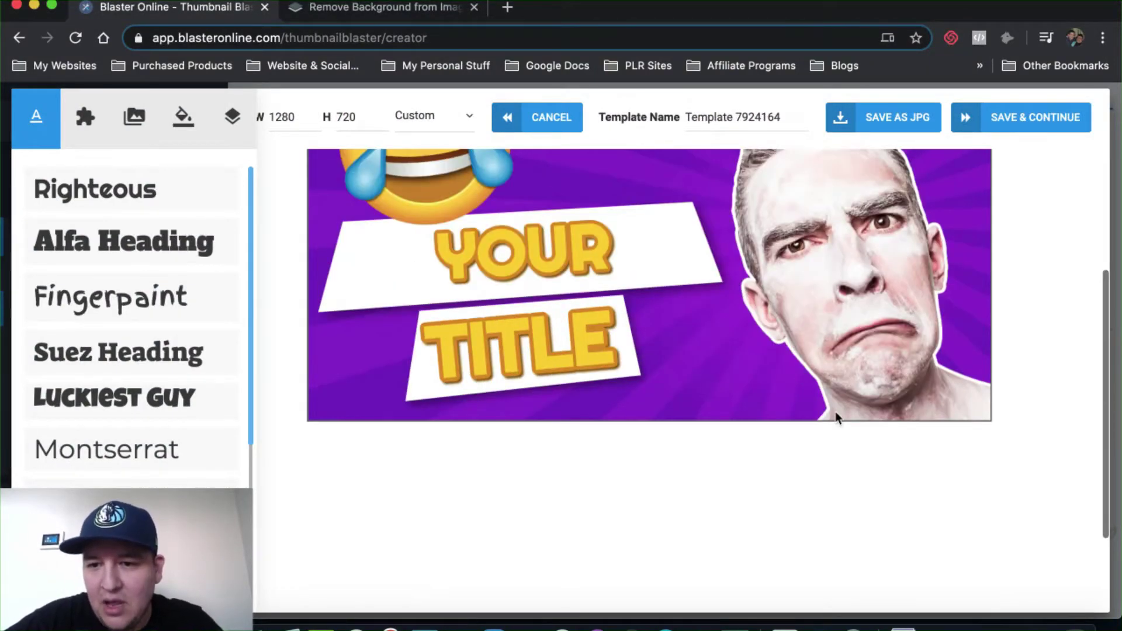
# - Delete the photo of the frowning man from the thumbnail template
pyautogui.scroll(3, 835, 415)
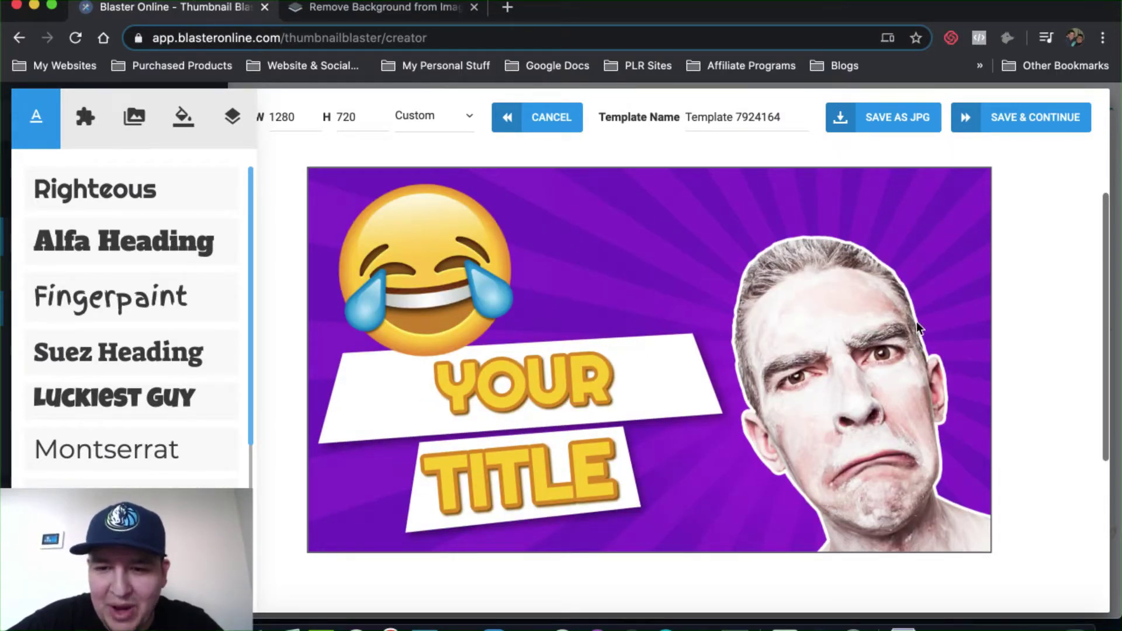
pyautogui.click(855, 418)
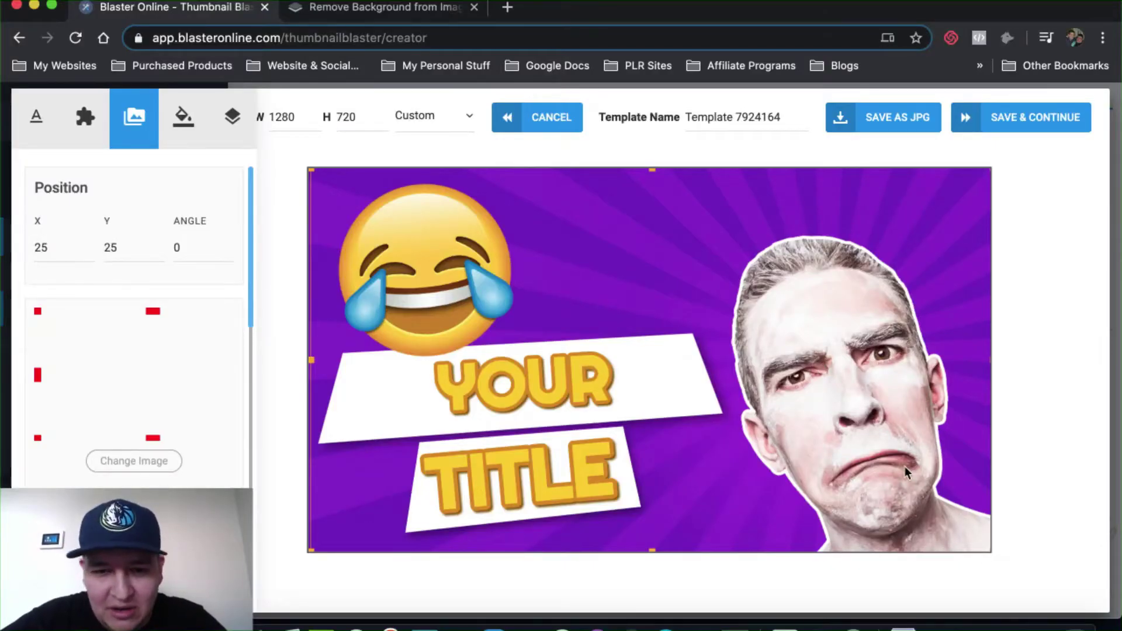
pyautogui.scroll(-5, 191, 347)
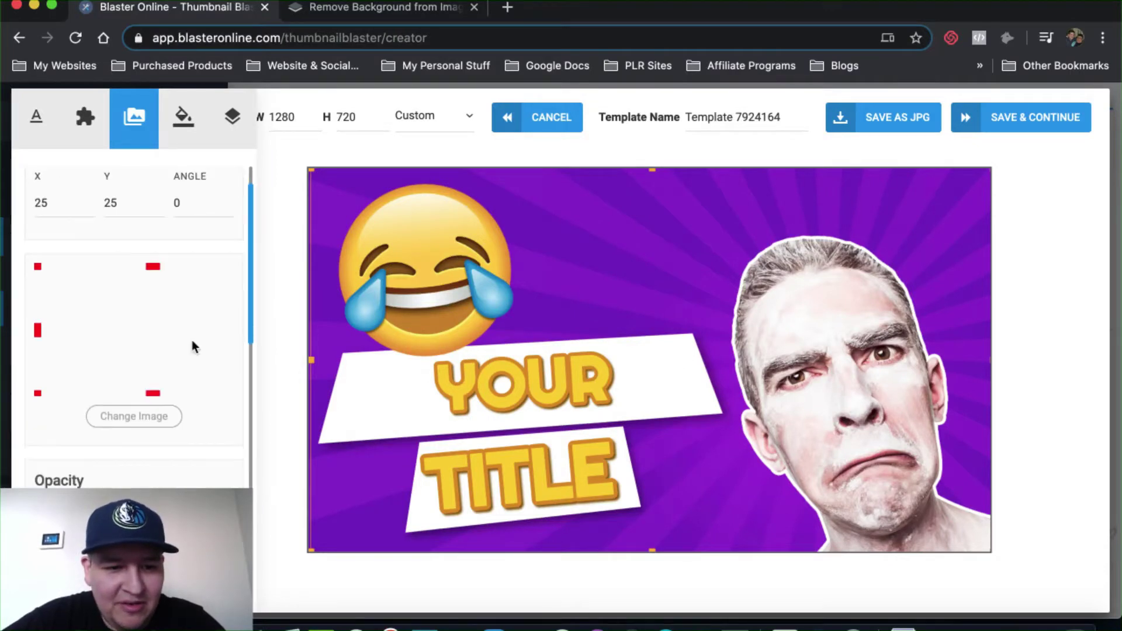
pyautogui.press('Delete')
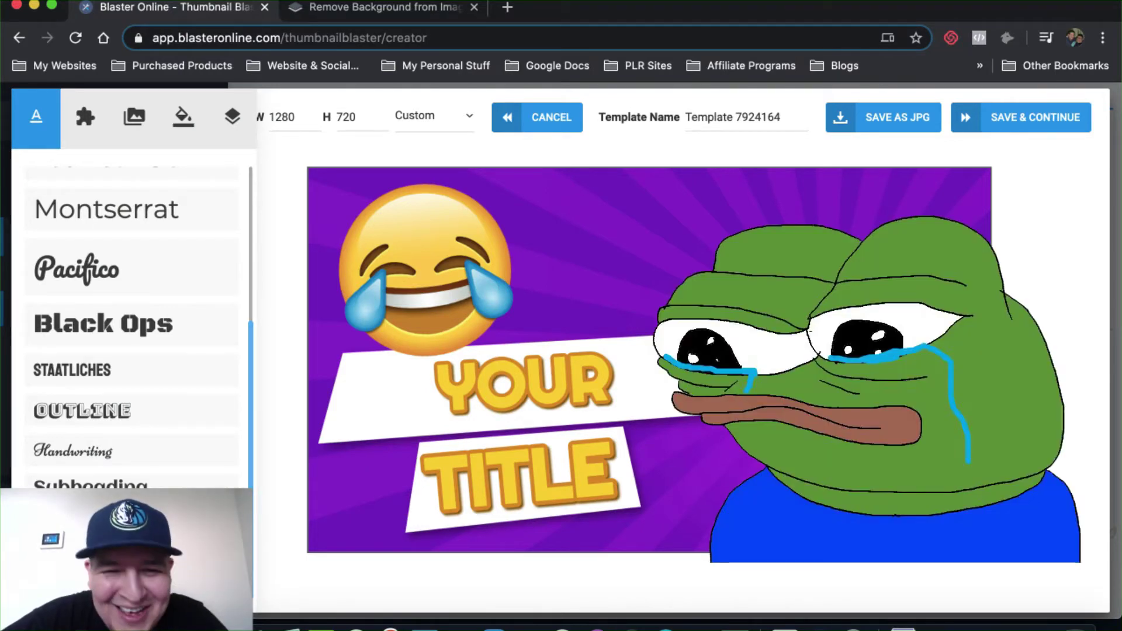
# - Switch to remove.bg and upload the FB Profile 5 30 20 PNG, searching the files by the person's first name
pyautogui.click(993, 628)
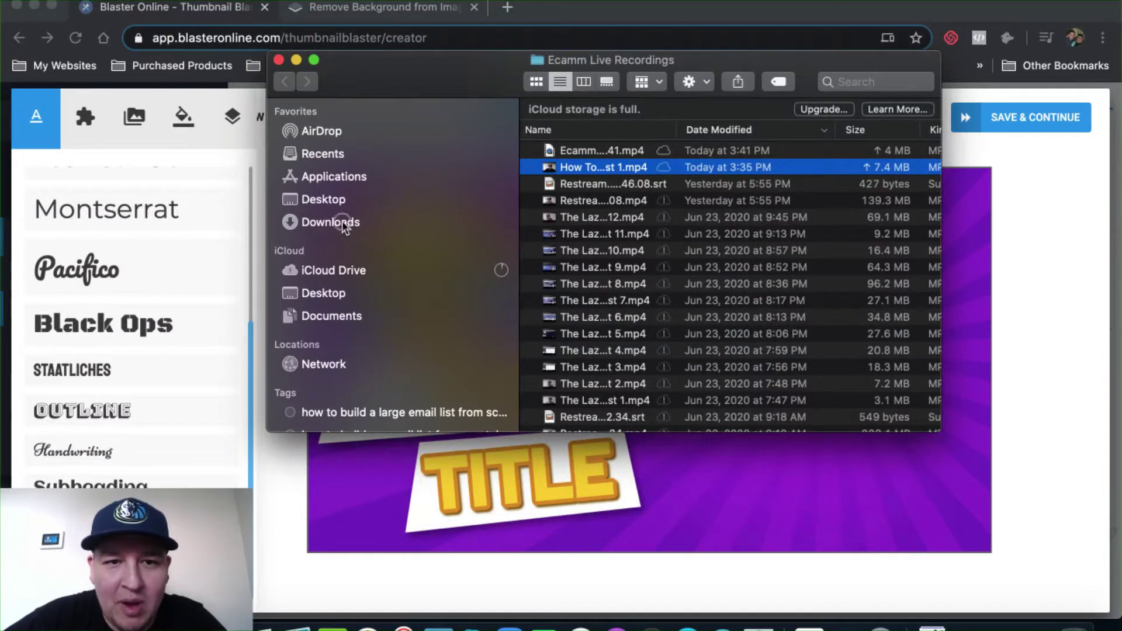
pyautogui.click(362, 11)
pyautogui.click(360, 10)
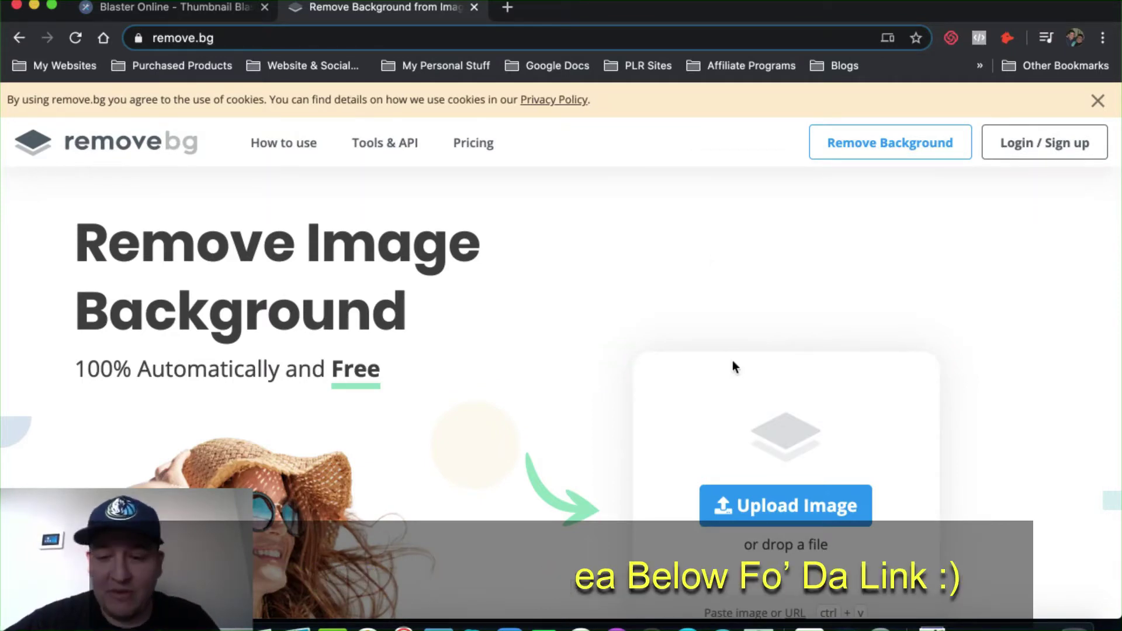
pyautogui.click(782, 512)
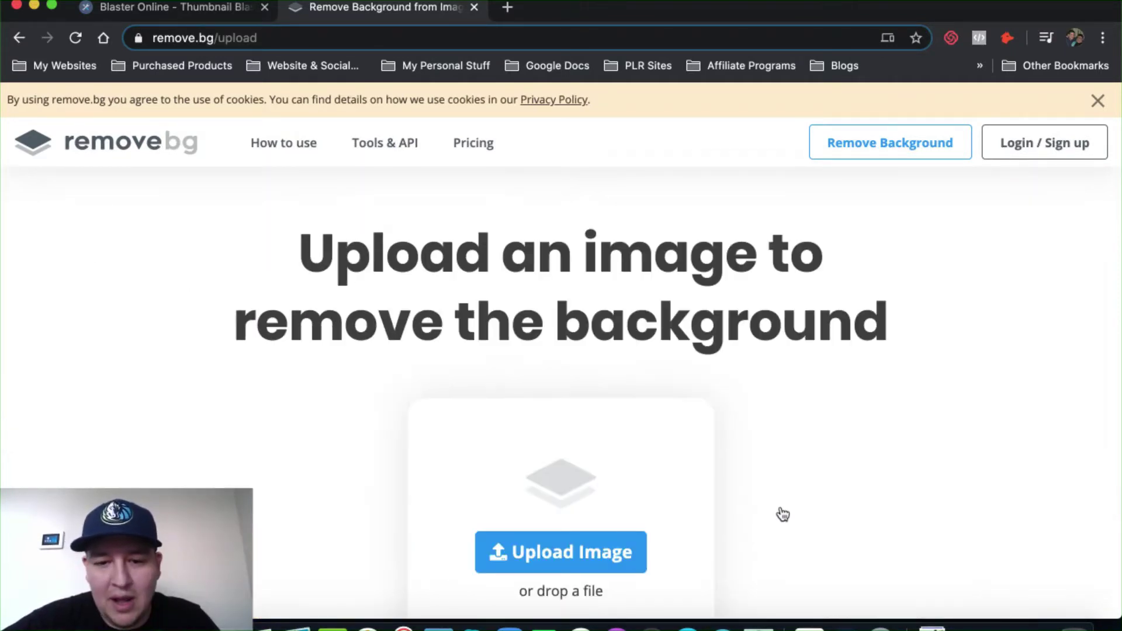
pyautogui.click(562, 552)
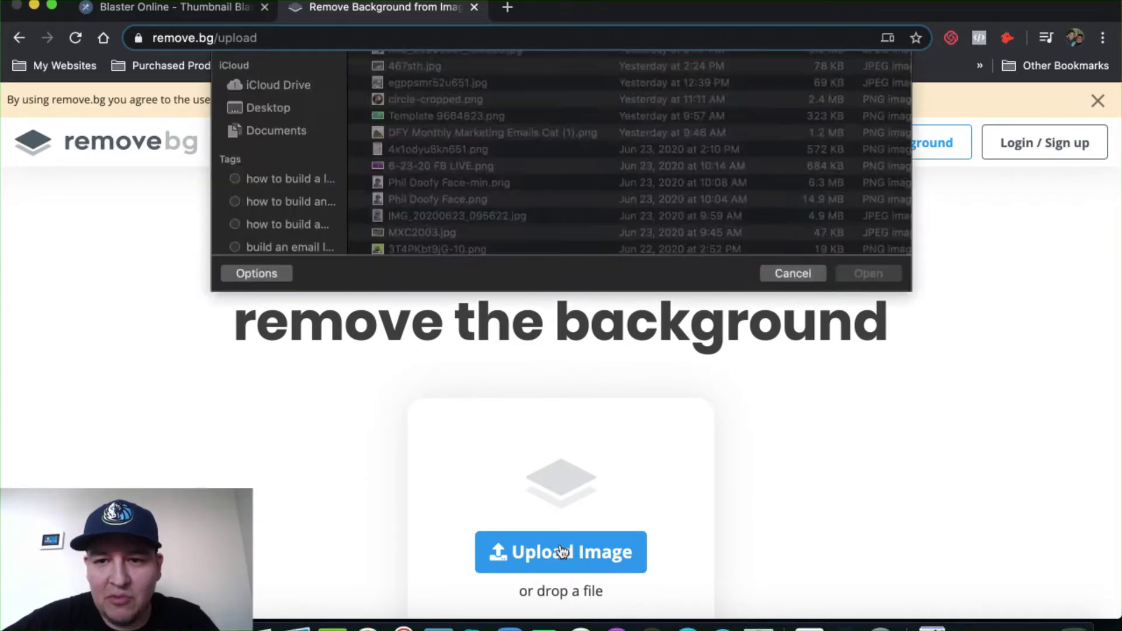
pyautogui.click(757, 71)
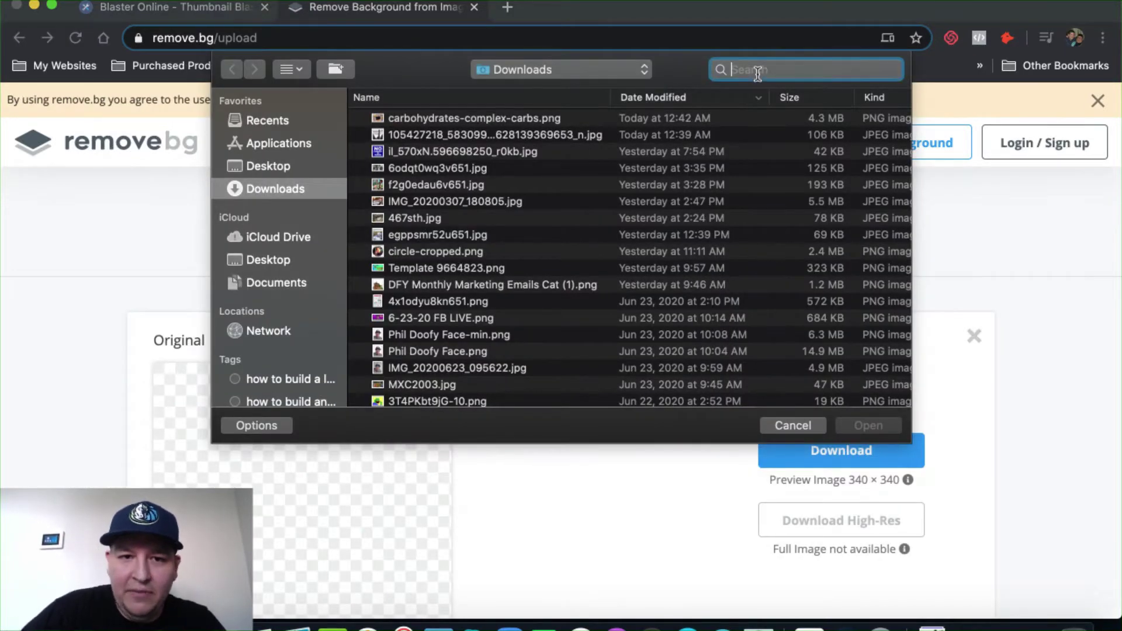
pyautogui.write('phil')
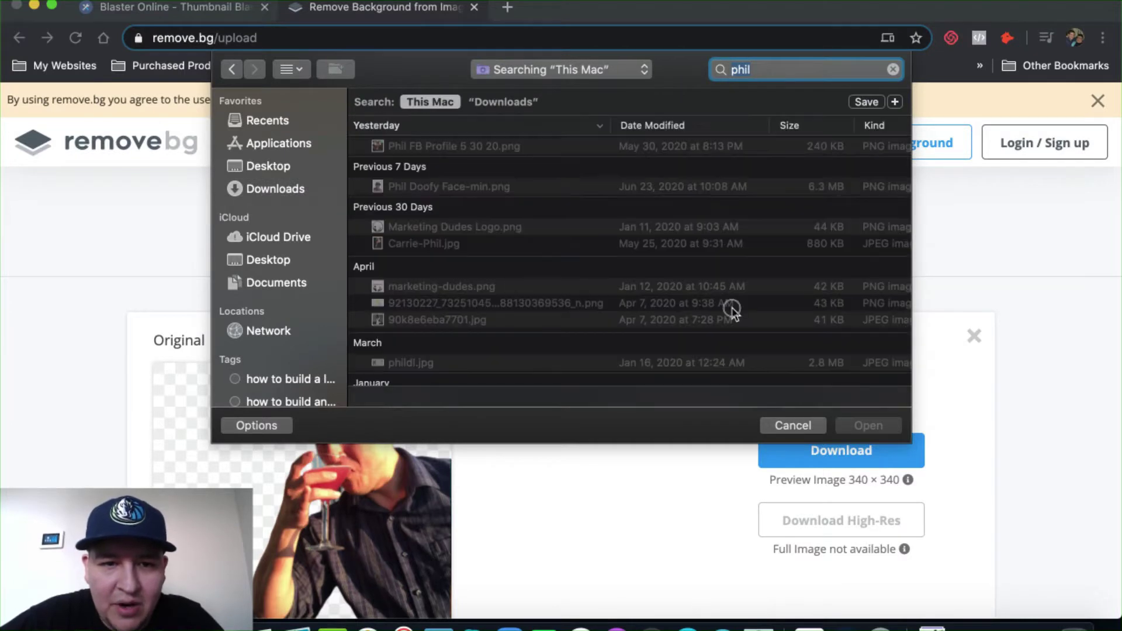
pyautogui.click(416, 147)
pyautogui.press('Return')
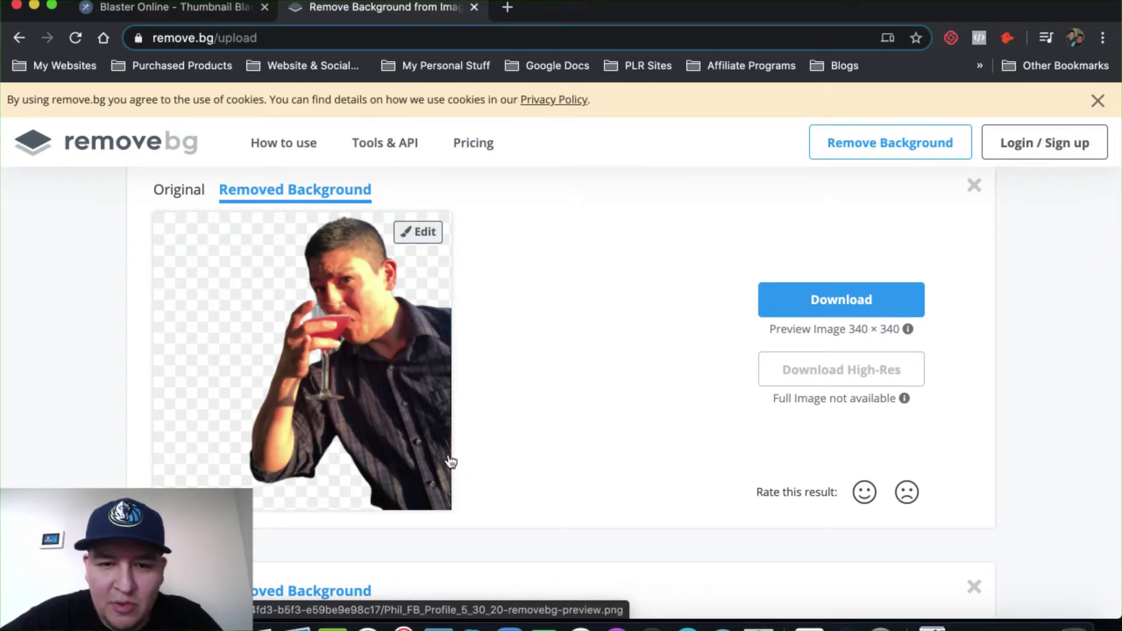
# - Open the background-free profile picture for editing and look through the replacement background options
pyautogui.click(409, 233)
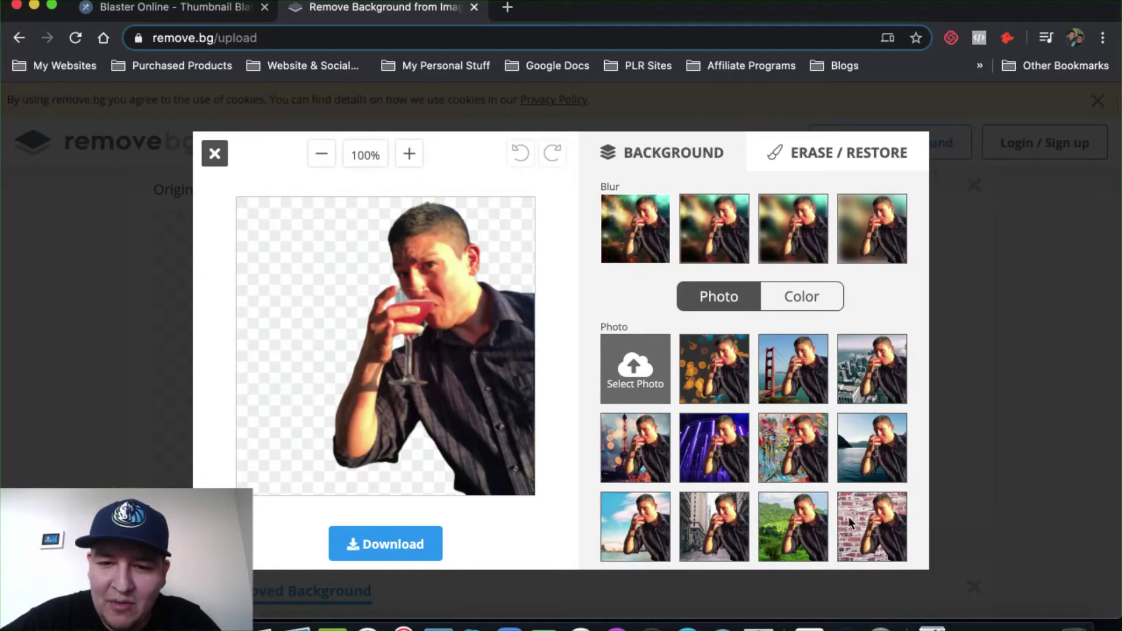
pyautogui.scroll(-10, 848, 516)
pyautogui.scroll(10, 858, 258)
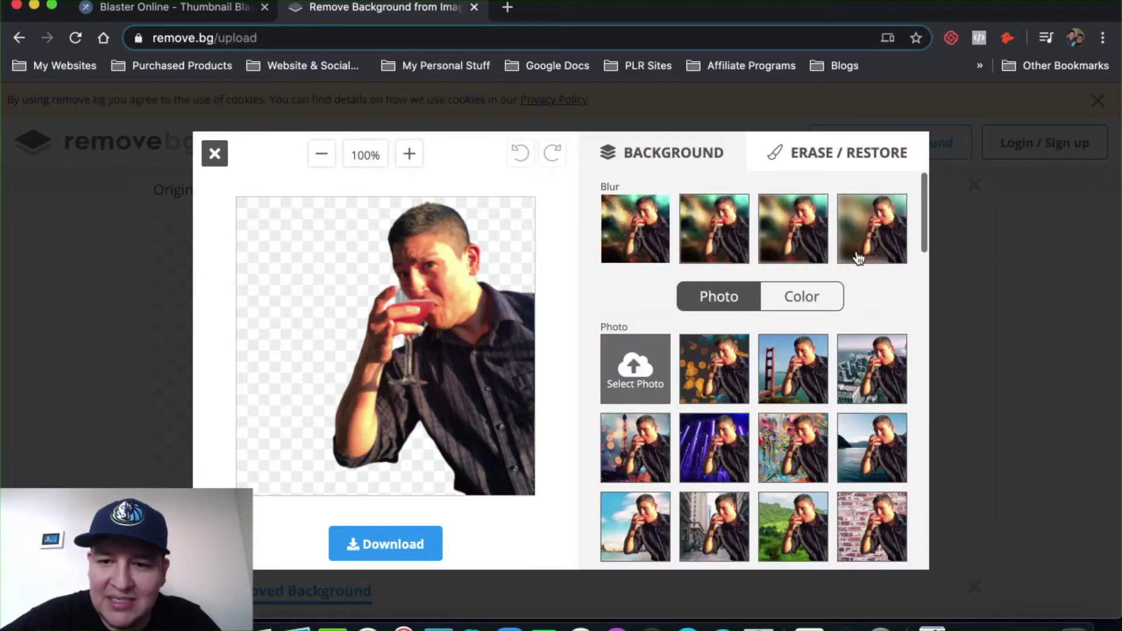
# - Erase the leftover edge at the bottom of the man's shirt with the smallest brush size
pyautogui.click(810, 161)
pyautogui.moveTo(675, 255); pyautogui.dragTo(646, 258)
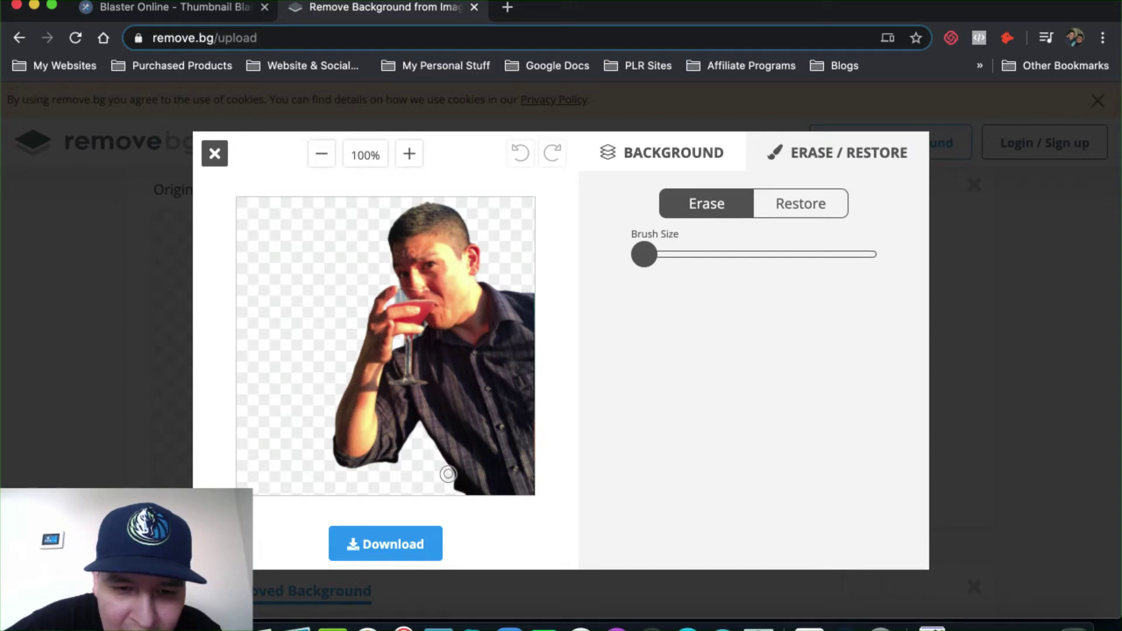
pyautogui.moveTo(454, 482); pyautogui.dragTo(468, 498)
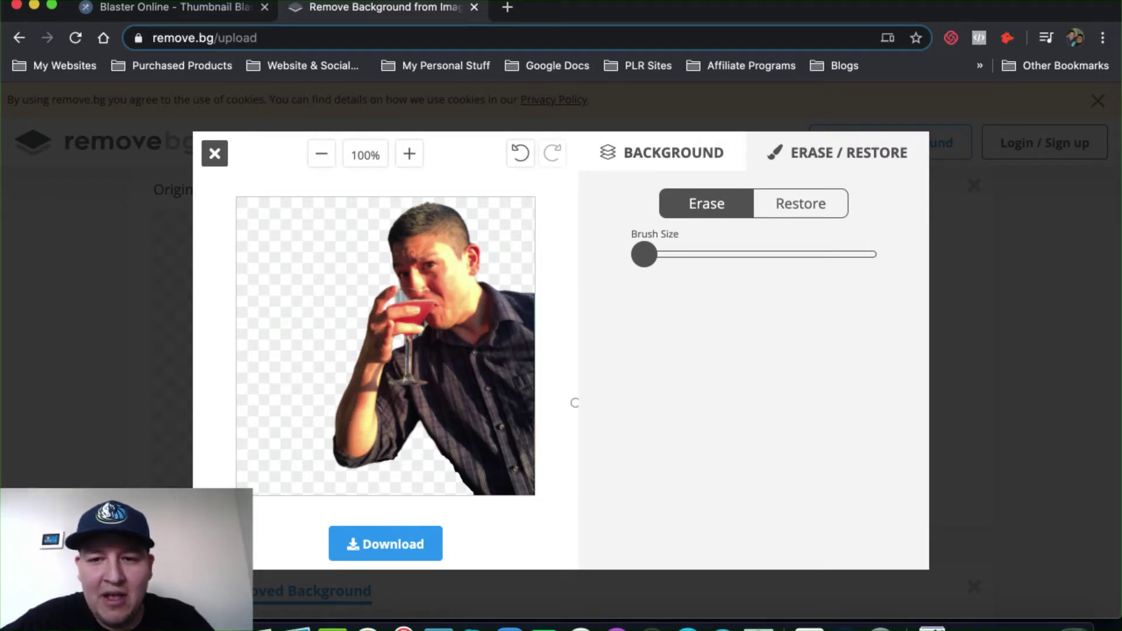
# - Download the edited cutout image and close the download prompt
pyautogui.click(391, 545)
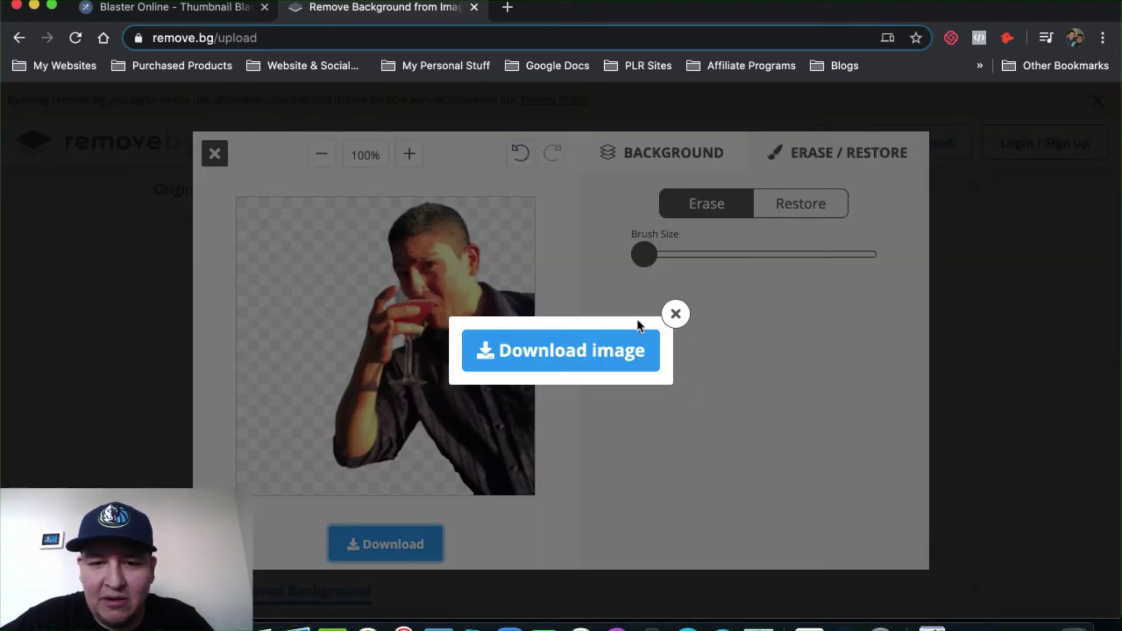
pyautogui.click(577, 352)
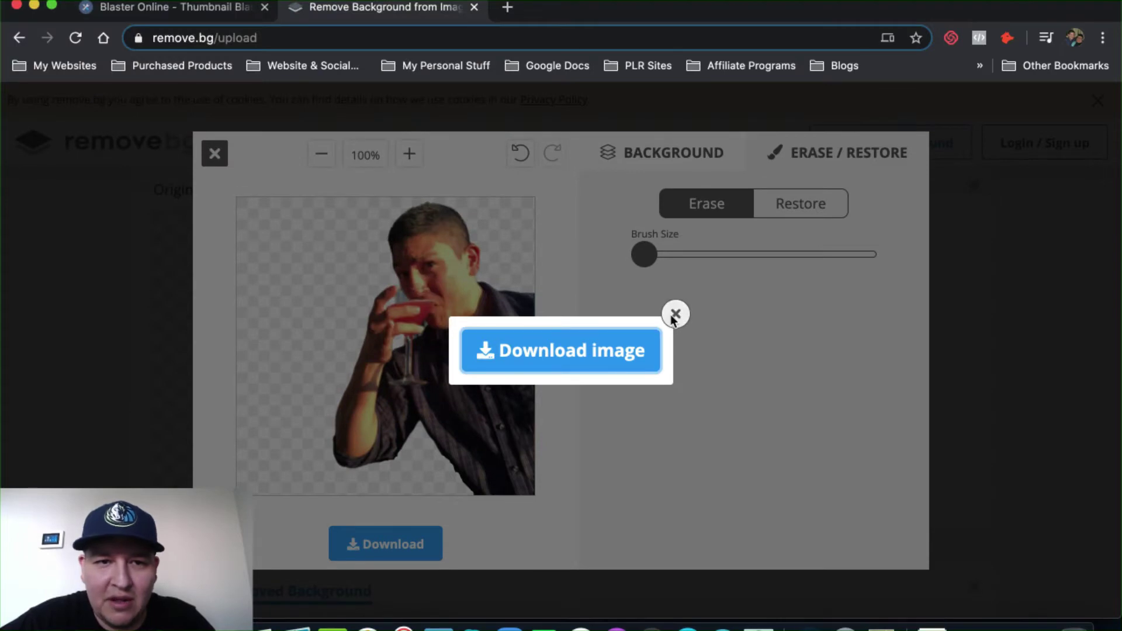
pyautogui.click(674, 315)
# - Switch back to Thumbnail Blaster and upload the newest removebg-preview (1) PNG from Downloads into the thumbnail
pyautogui.click(173, 14)
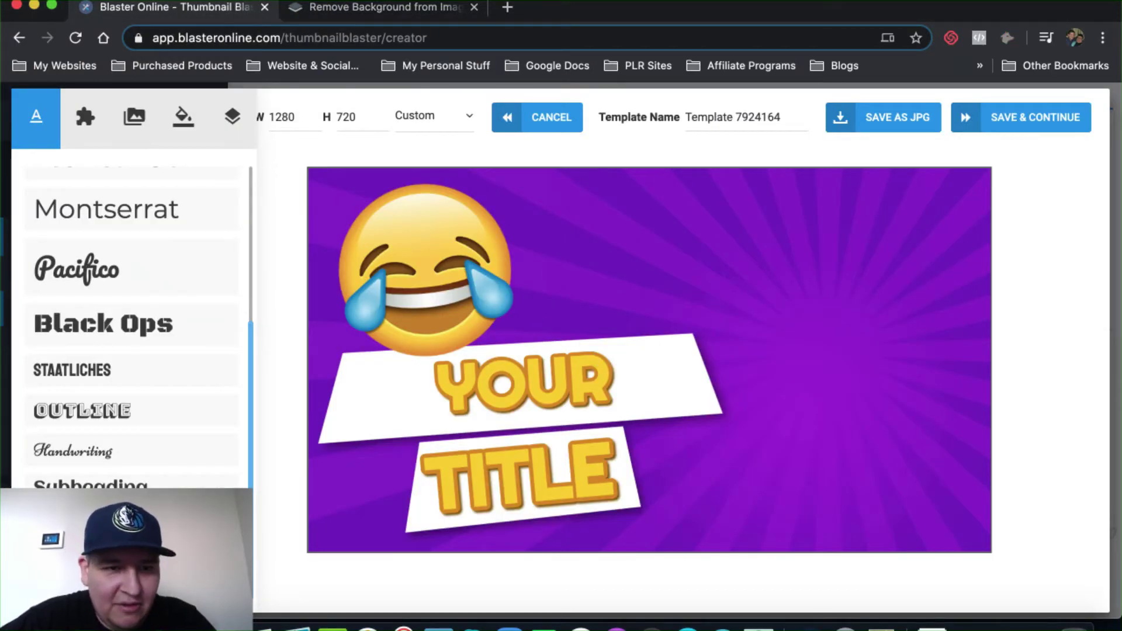
pyautogui.click(135, 122)
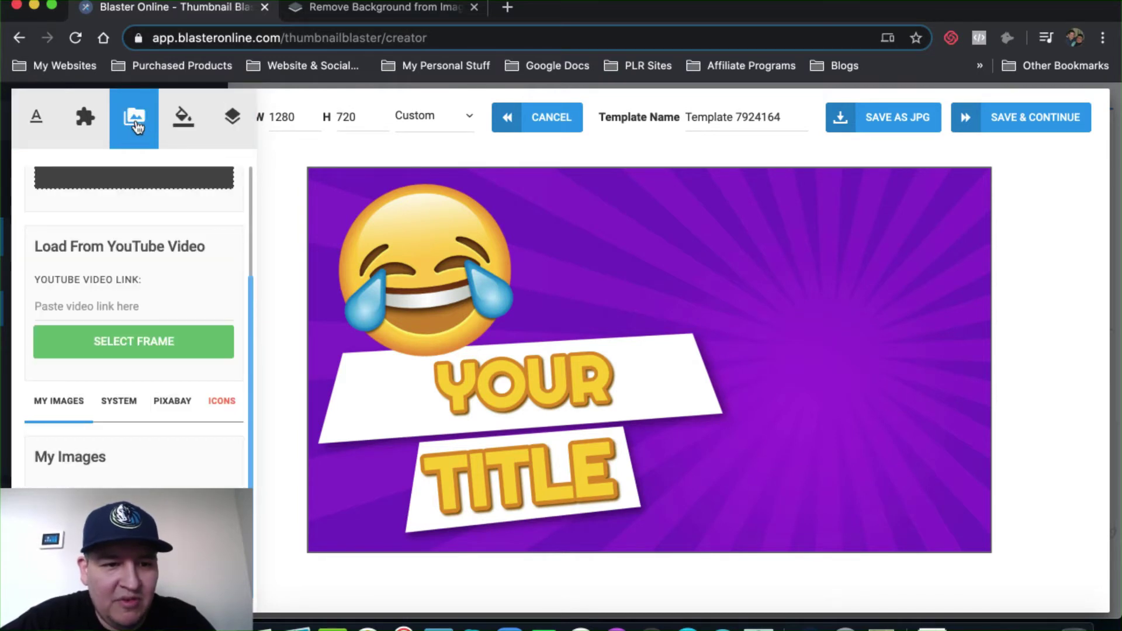
pyautogui.scroll(3, 130, 250)
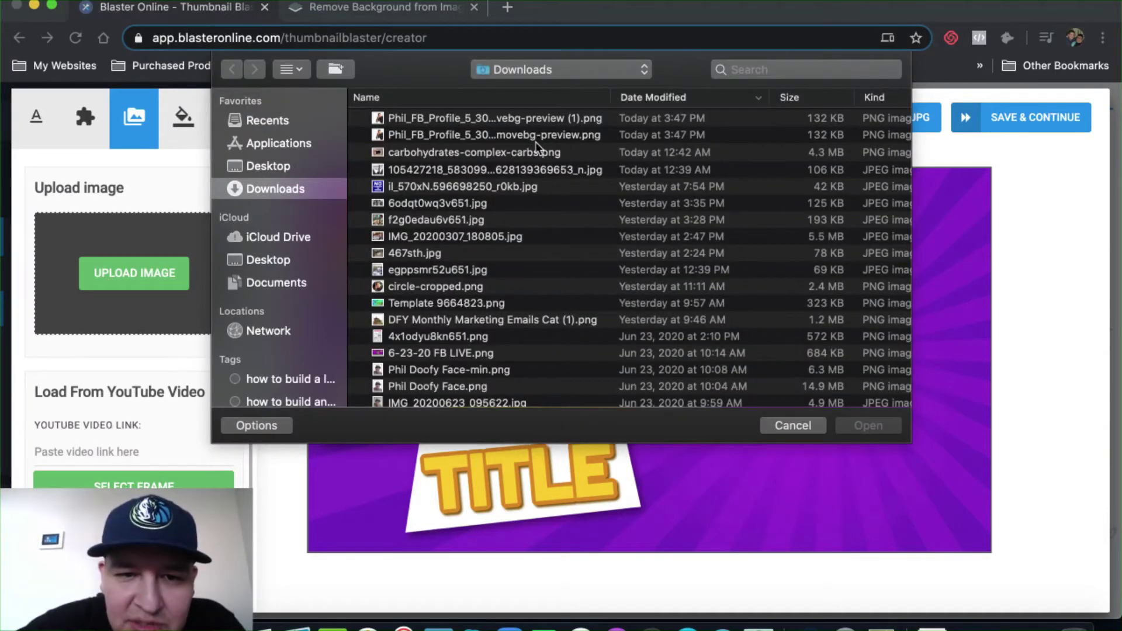
pyautogui.doubleClick(476, 118)
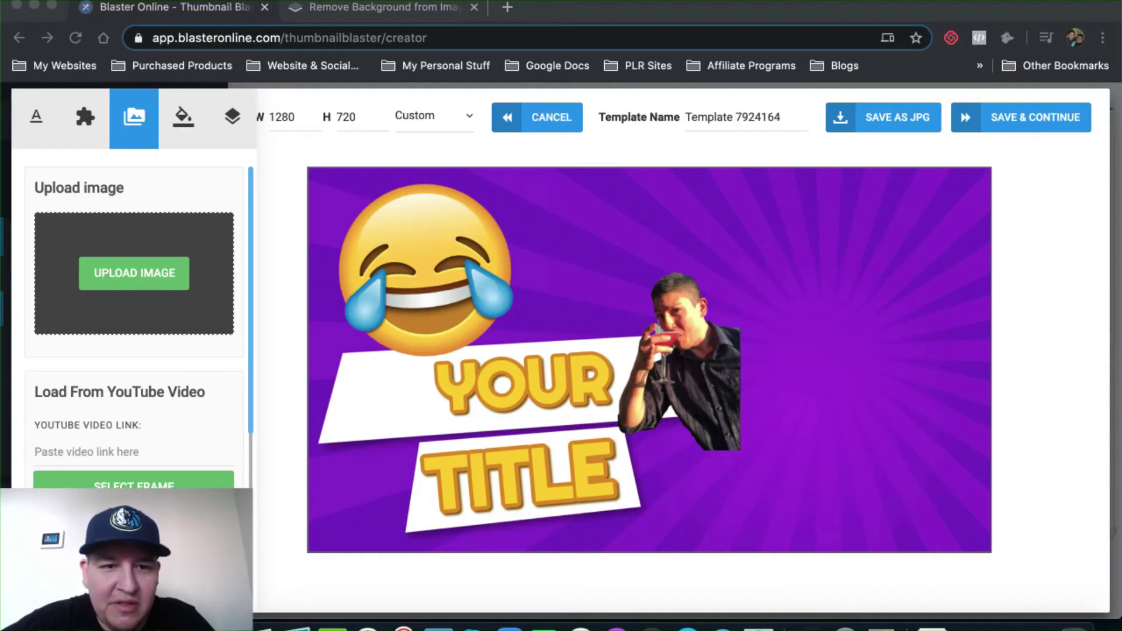
pyautogui.rightClick(895, 437)
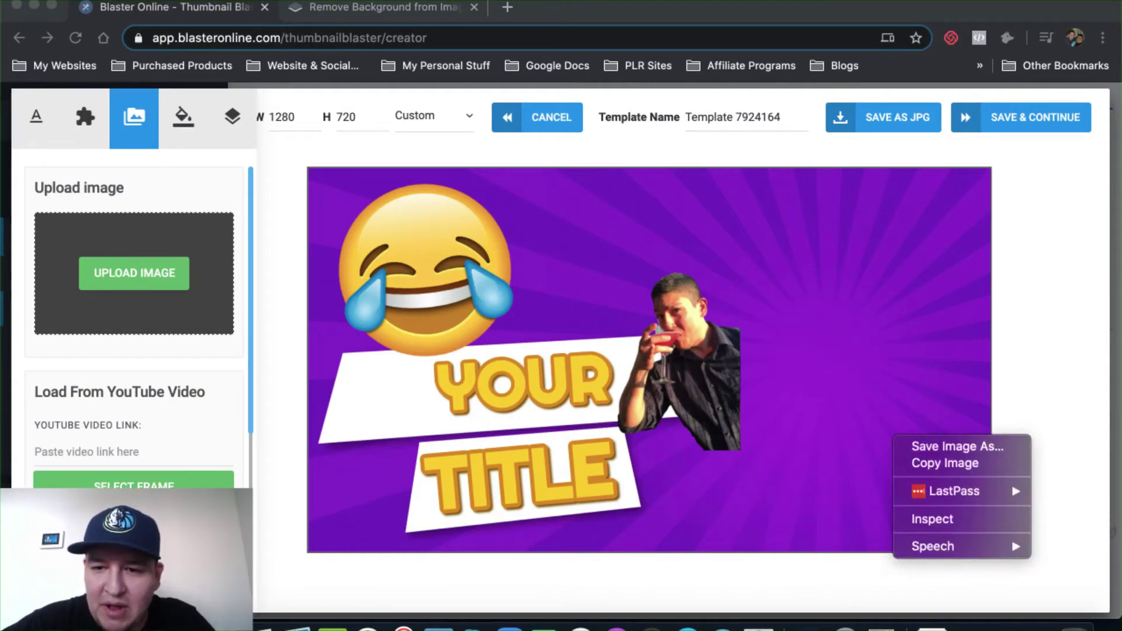
pyautogui.press('Escape')
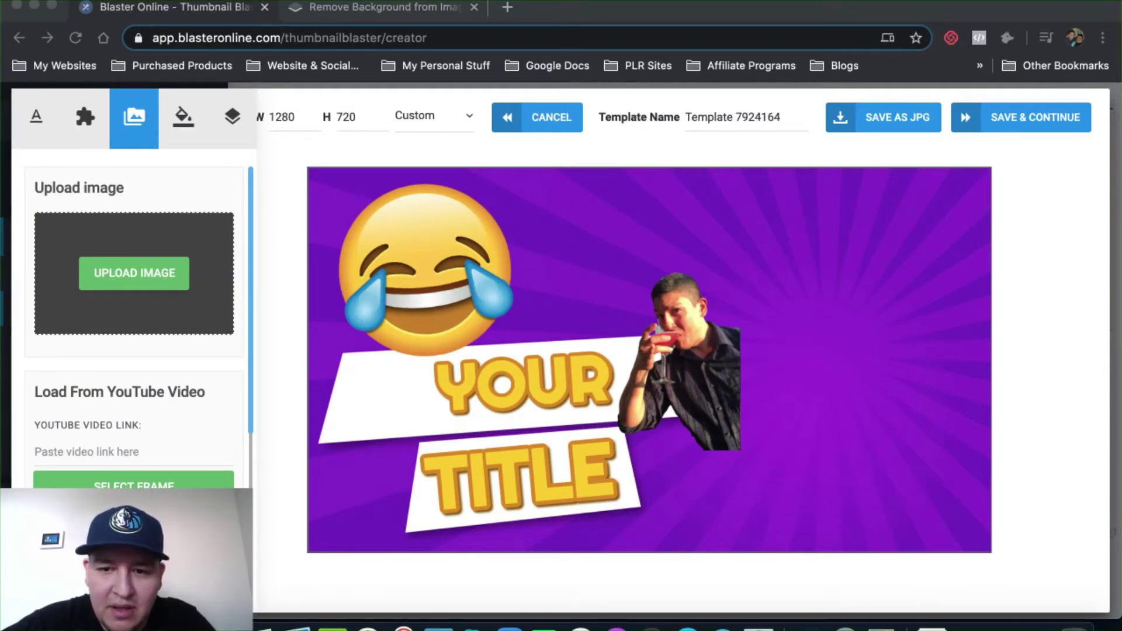
pyautogui.click(759, 342)
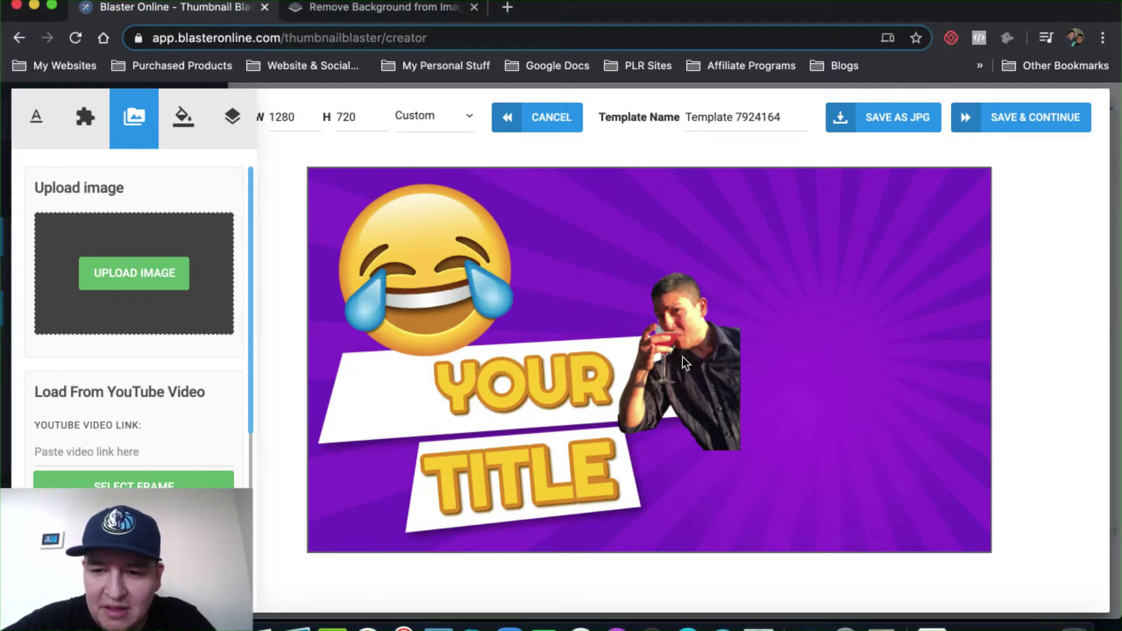
# - Move the uploaded cutout of the man onto the empty purple area beside the white title banners
pyautogui.moveTo(722, 424); pyautogui.dragTo(794, 388)
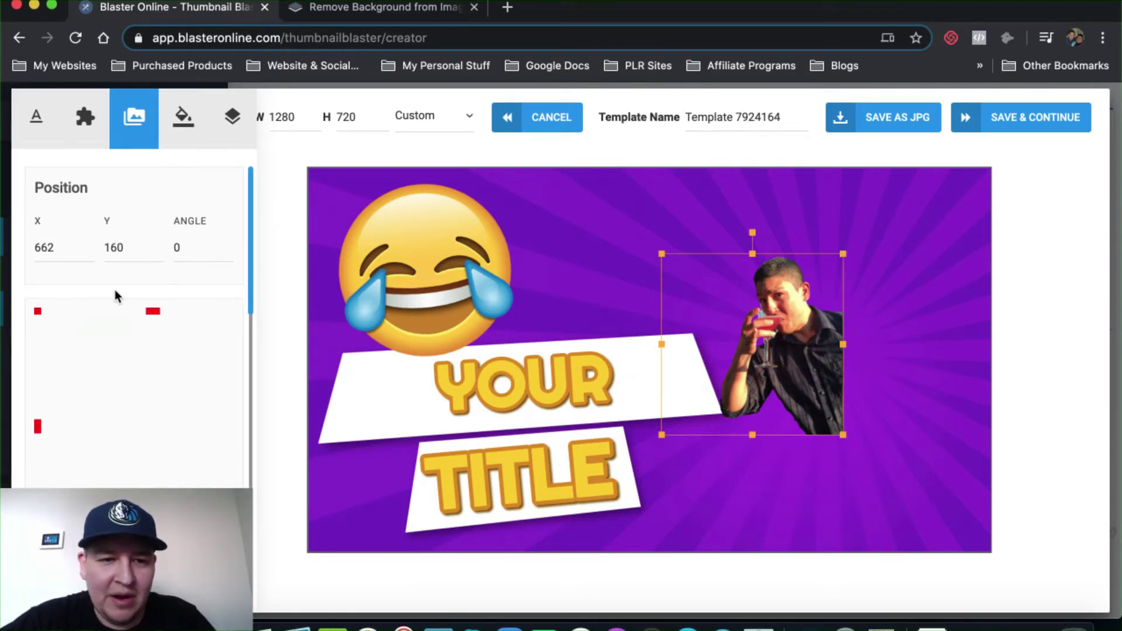
pyautogui.scroll(-10, 115, 295)
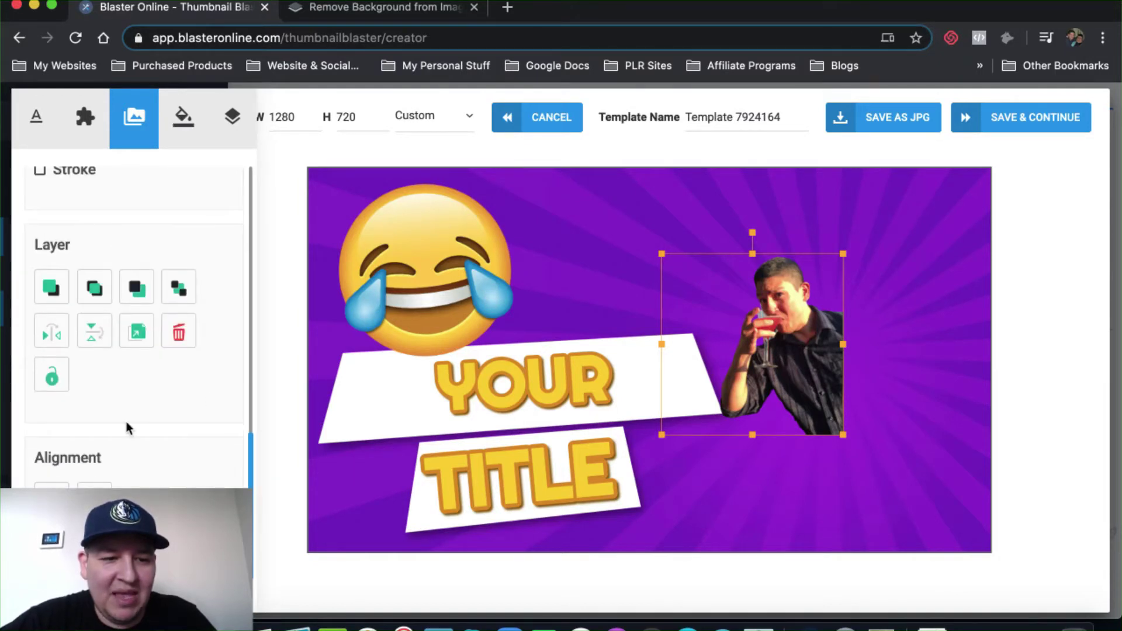
pyautogui.scroll(-1, 127, 428)
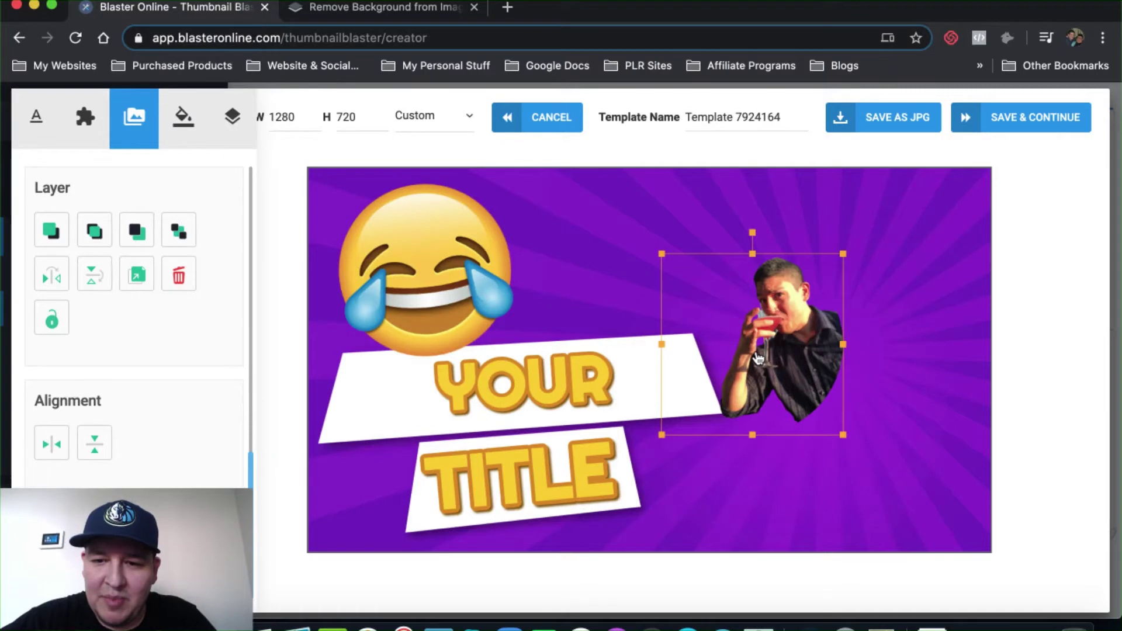
pyautogui.moveTo(759, 345); pyautogui.dragTo(799, 388)
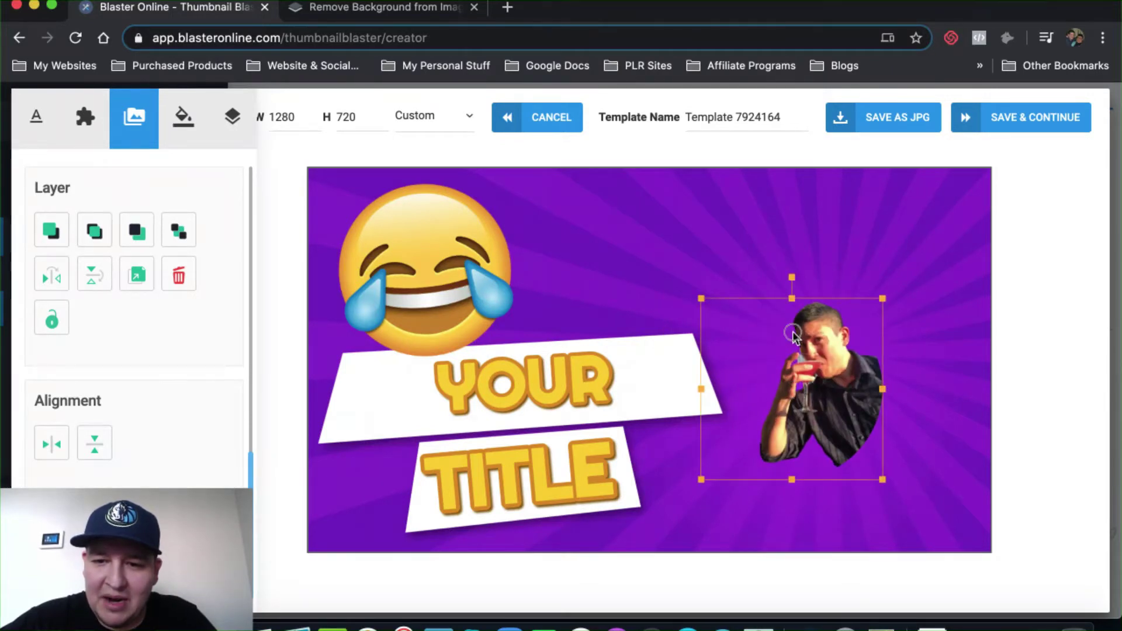
pyautogui.click(824, 377)
pyautogui.moveTo(824, 376); pyautogui.dragTo(824, 353)
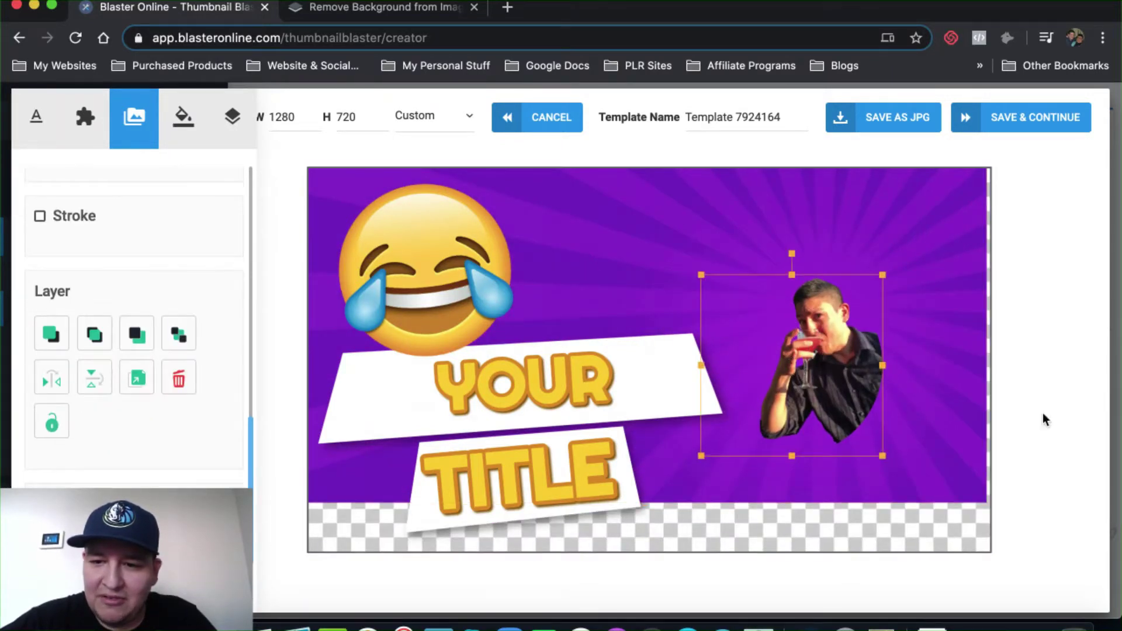
# - Reposition the purple sunburst background to cover the whole canvas, centring it horizontally and vertically
pyautogui.click(925, 322)
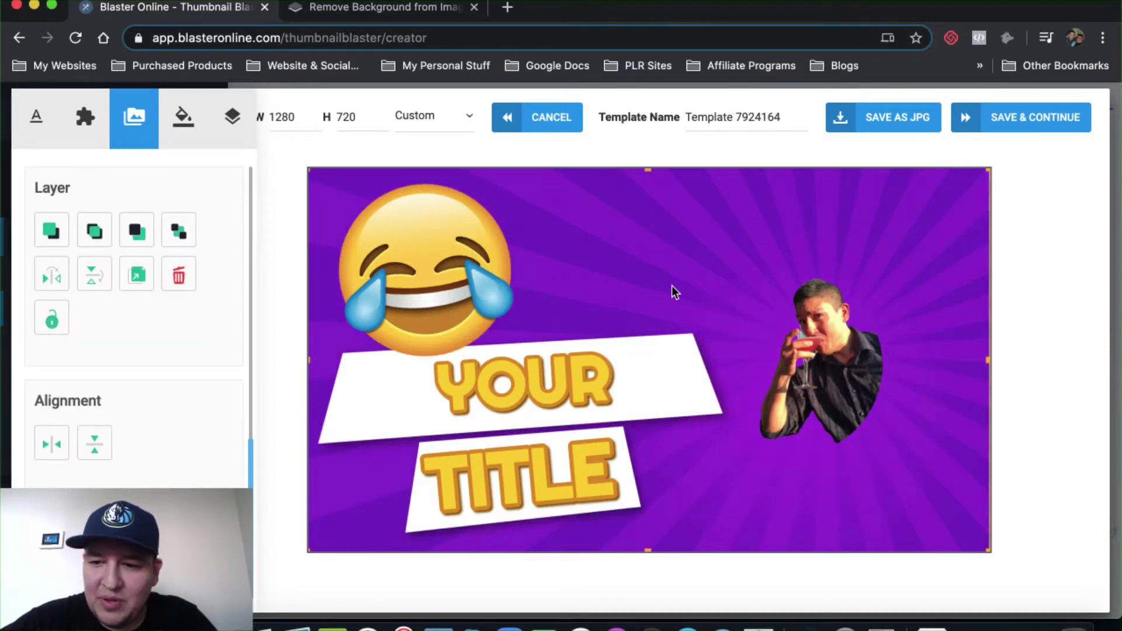
pyautogui.moveTo(938, 359)
pyautogui.mouseDown()
pyautogui.moveTo(965, 359)
pyautogui.moveTo(929, 348)
pyautogui.mouseUp()
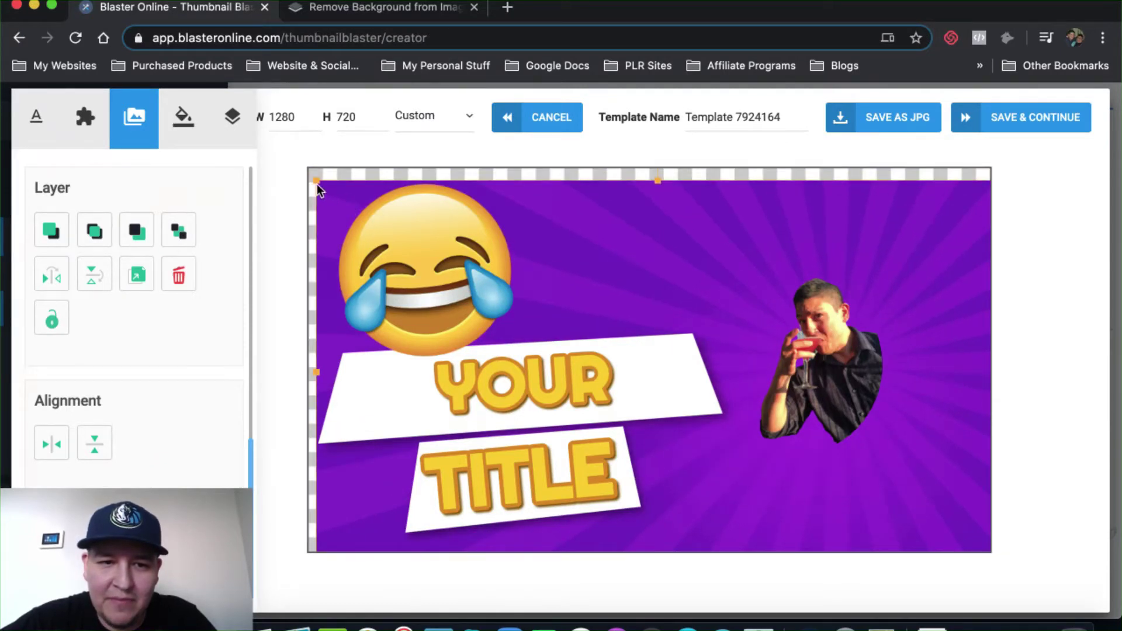
pyautogui.moveTo(315, 180); pyautogui.dragTo(328, 183)
pyautogui.click(609, 280)
pyautogui.moveTo(610, 280)
pyautogui.mouseDown()
pyautogui.moveTo(607, 291)
pyautogui.moveTo(608, 279)
pyautogui.mouseUp()
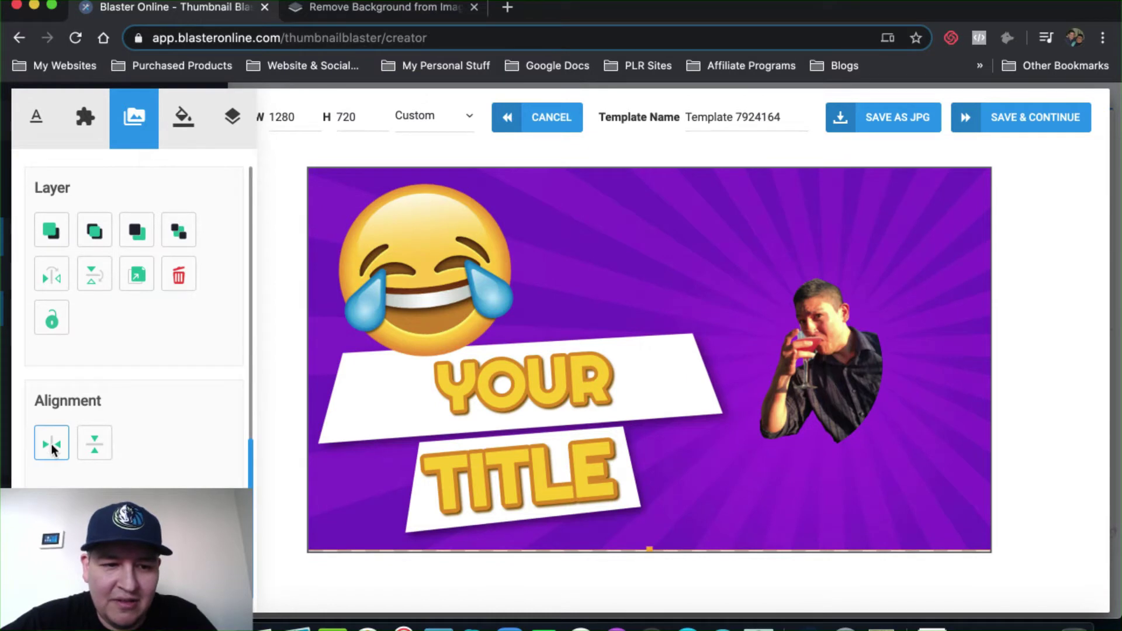
pyautogui.click(95, 446)
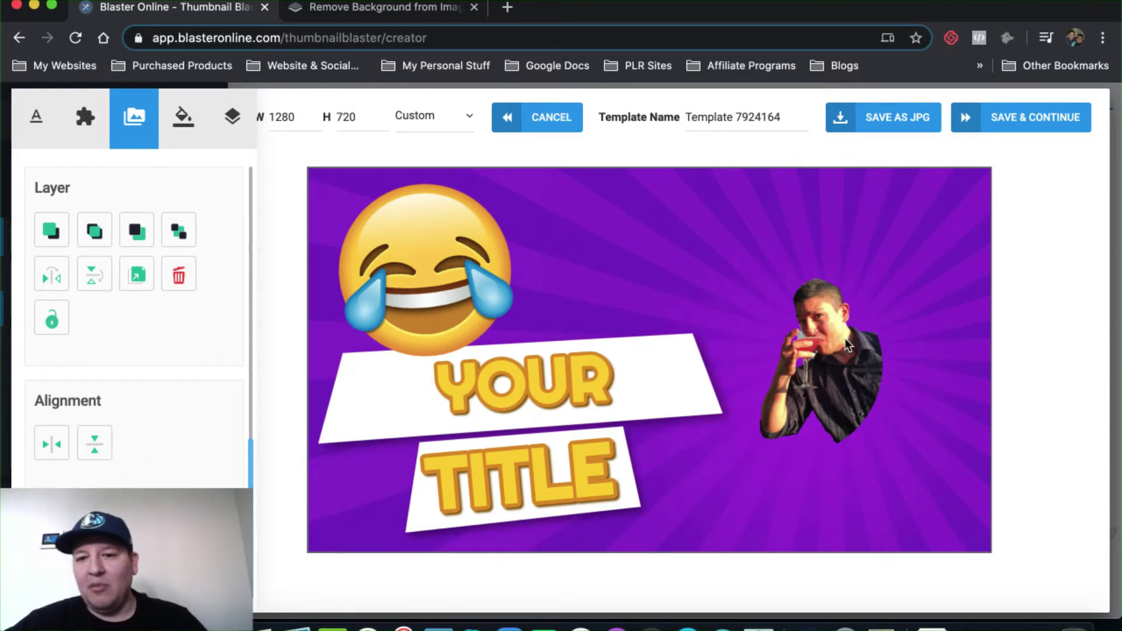
# - Move the man's cutout slightly upward and enlarge it a little from its upper-left corner
pyautogui.moveTo(845, 367); pyautogui.dragTo(848, 348)
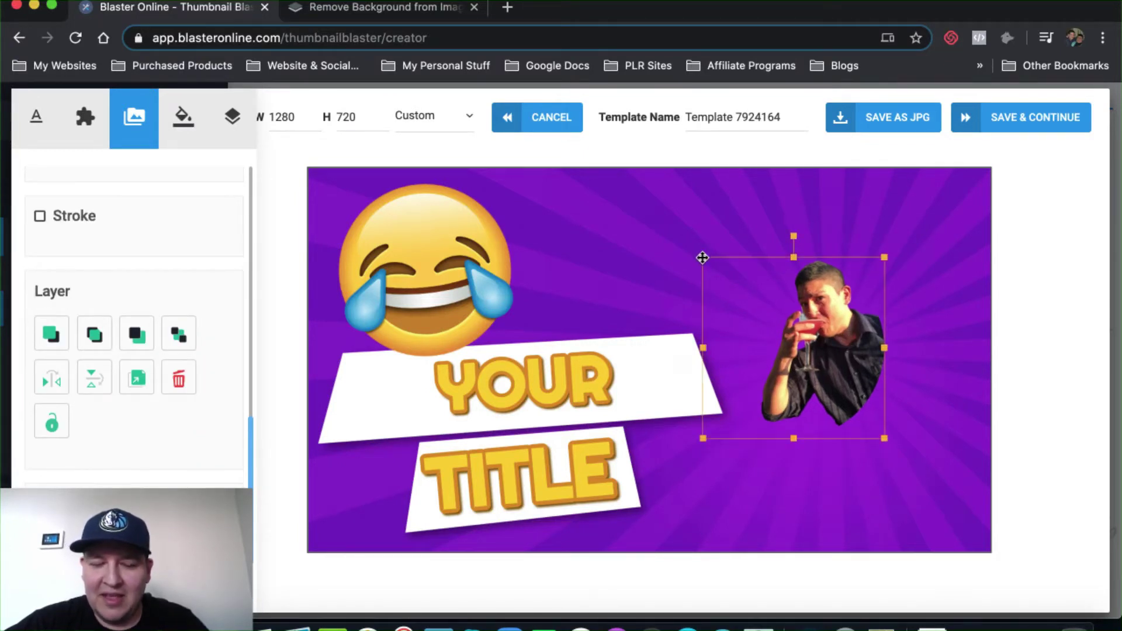
pyautogui.moveTo(702, 255); pyautogui.dragTo(678, 240)
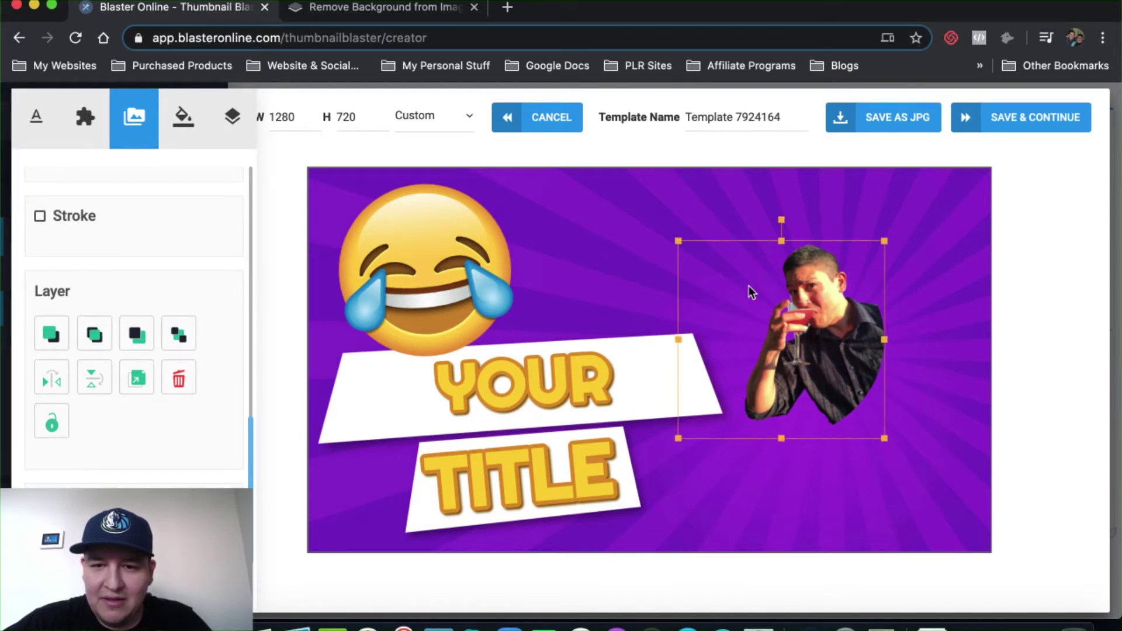
# - Shrink the man's cutout slightly from its upper-left corner and delete the laughing emoji from the thumbnail
pyautogui.moveTo(676, 242); pyautogui.dragTo(687, 249)
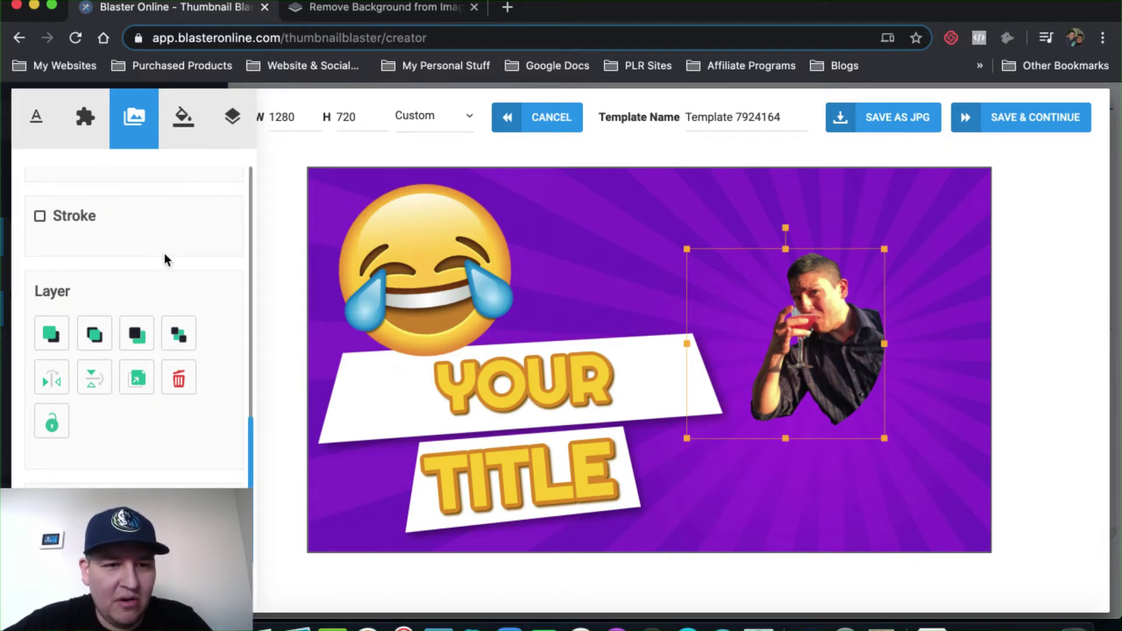
pyautogui.click(435, 261)
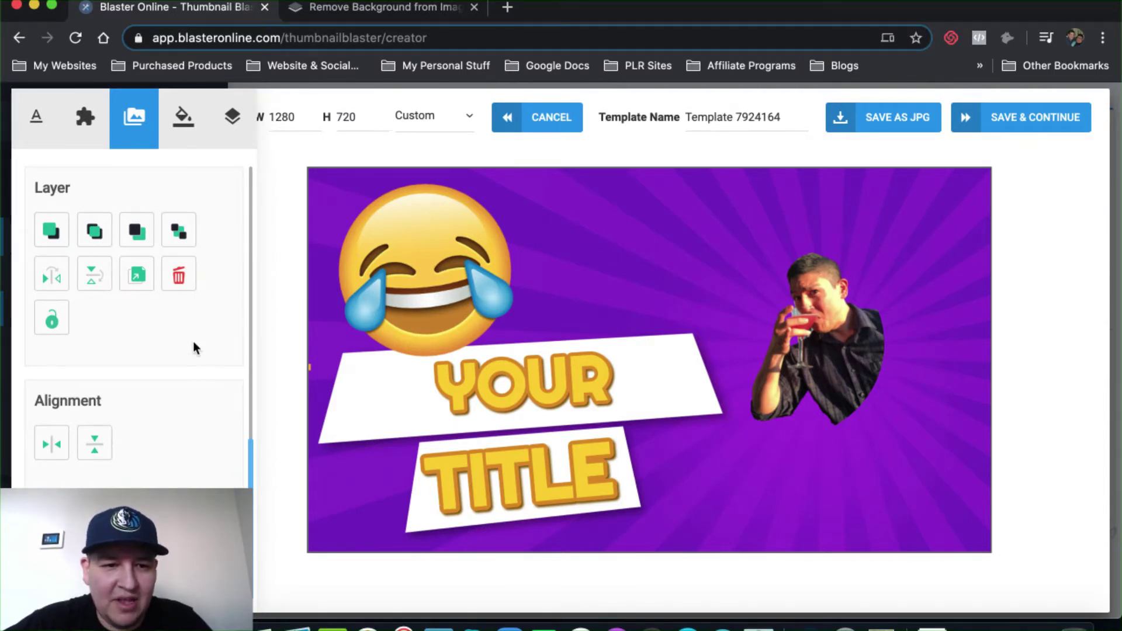
pyautogui.click(179, 275)
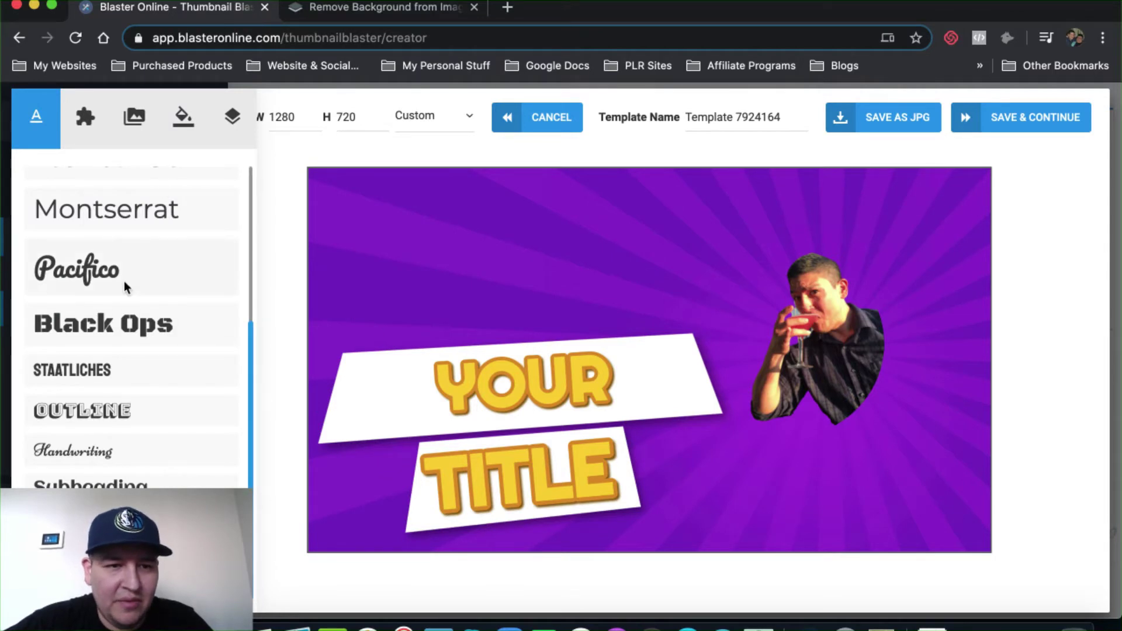
# - Add the "Niches Be Crazy" logo from My Images and scale it down near the canvas's upper-left corner
pyautogui.click(134, 117)
pyautogui.scroll(4, 170, 316)
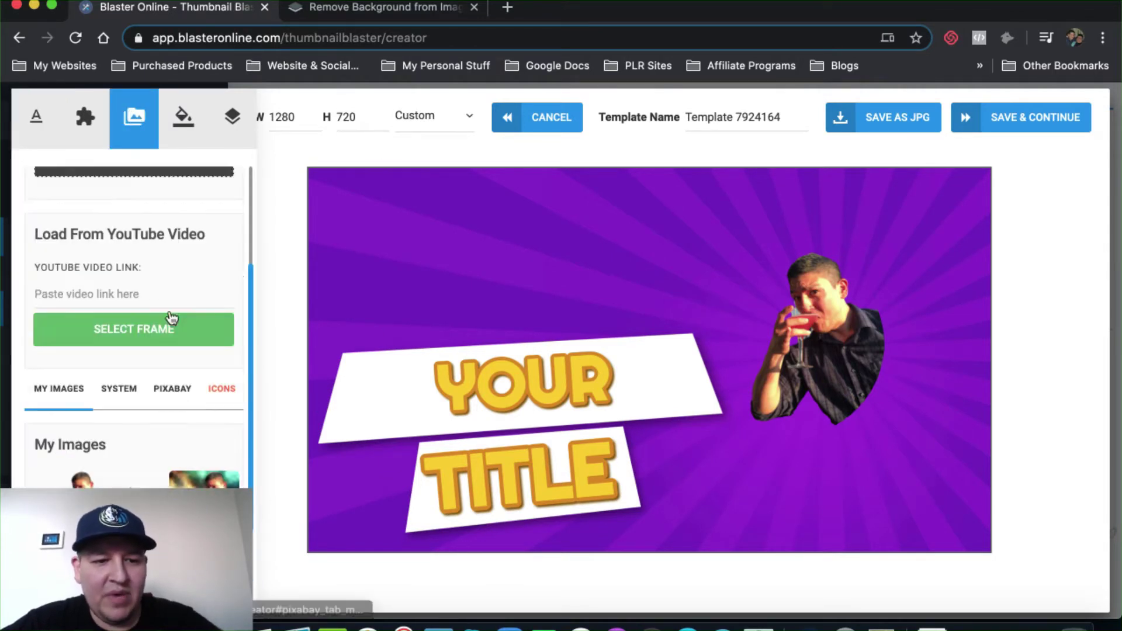
pyautogui.scroll(-5, 171, 318)
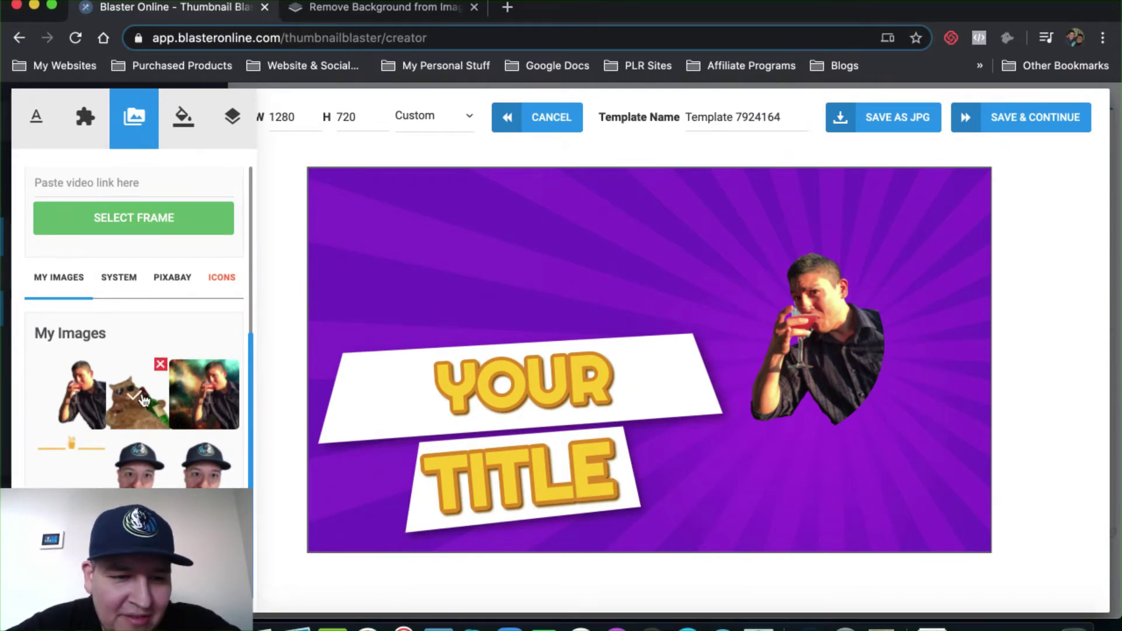
pyautogui.click(64, 452)
pyautogui.click(780, 377)
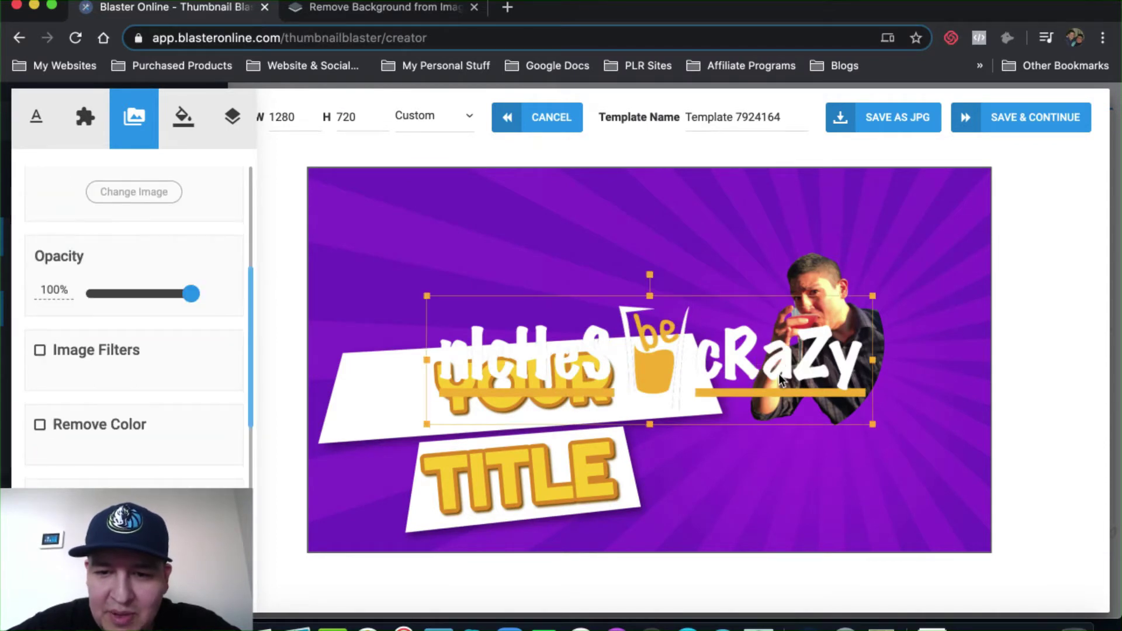
pyautogui.moveTo(783, 380); pyautogui.dragTo(634, 252)
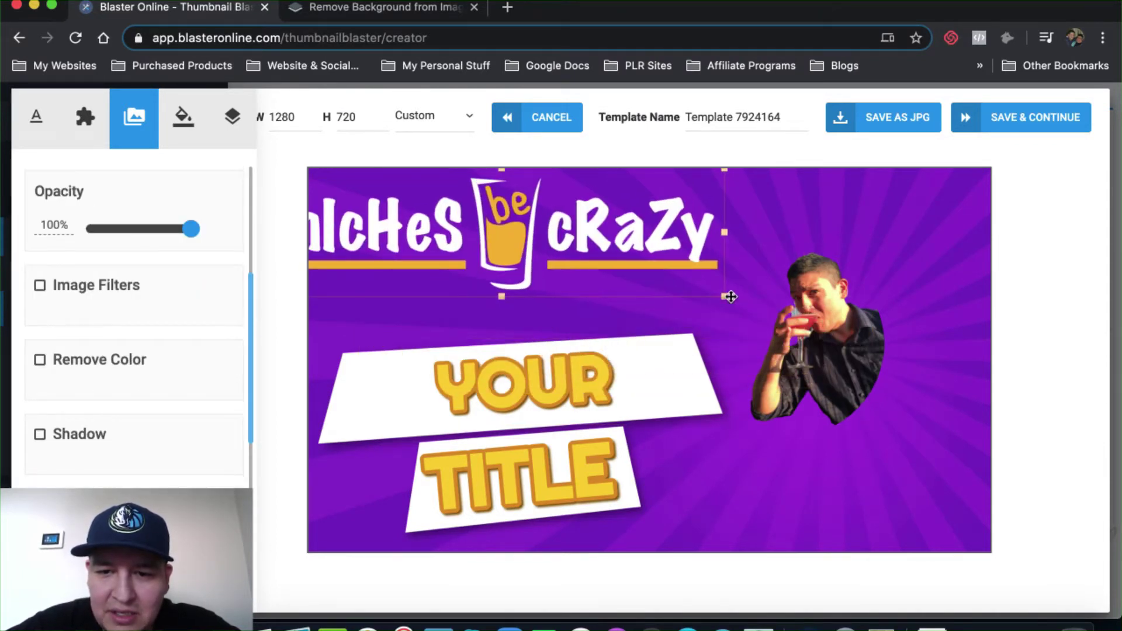
pyautogui.moveTo(724, 295); pyautogui.dragTo(474, 225)
# - Try to move the logo inward, undo the accidental background shift and re-centre the background vertically
pyautogui.moveTo(398, 186); pyautogui.dragTo(469, 211)
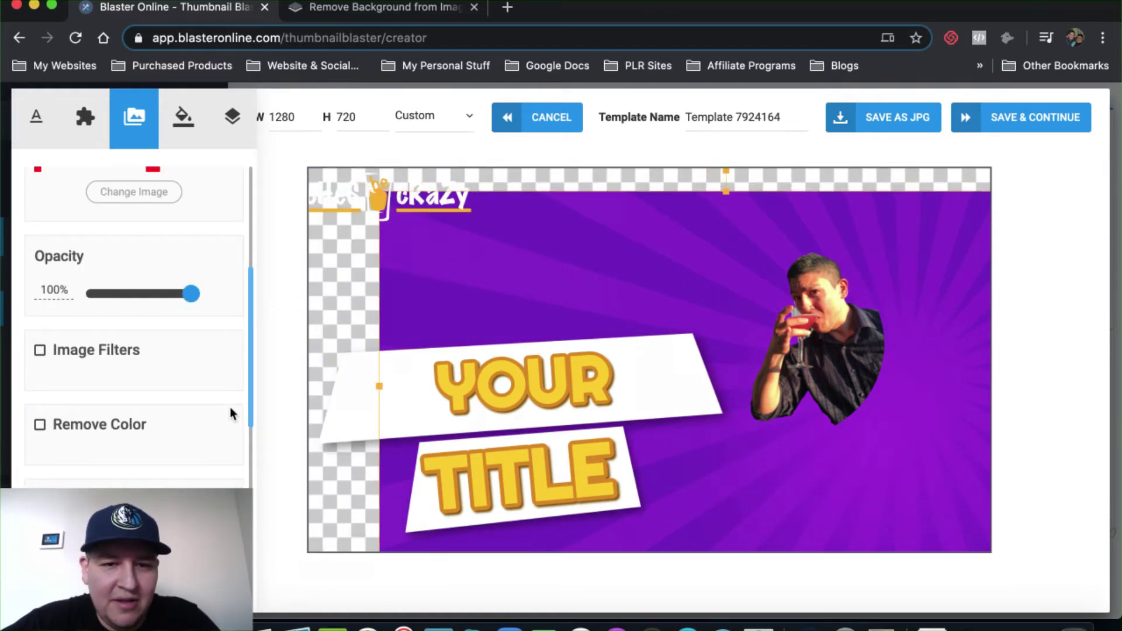
pyautogui.press('super+z')
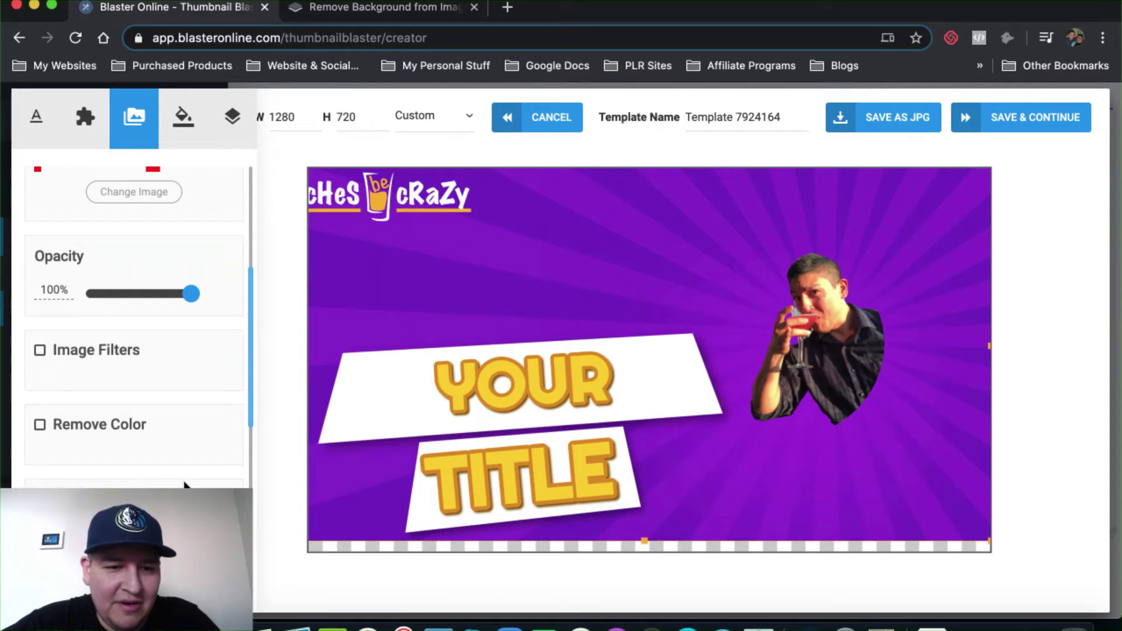
pyautogui.scroll(-5, 185, 484)
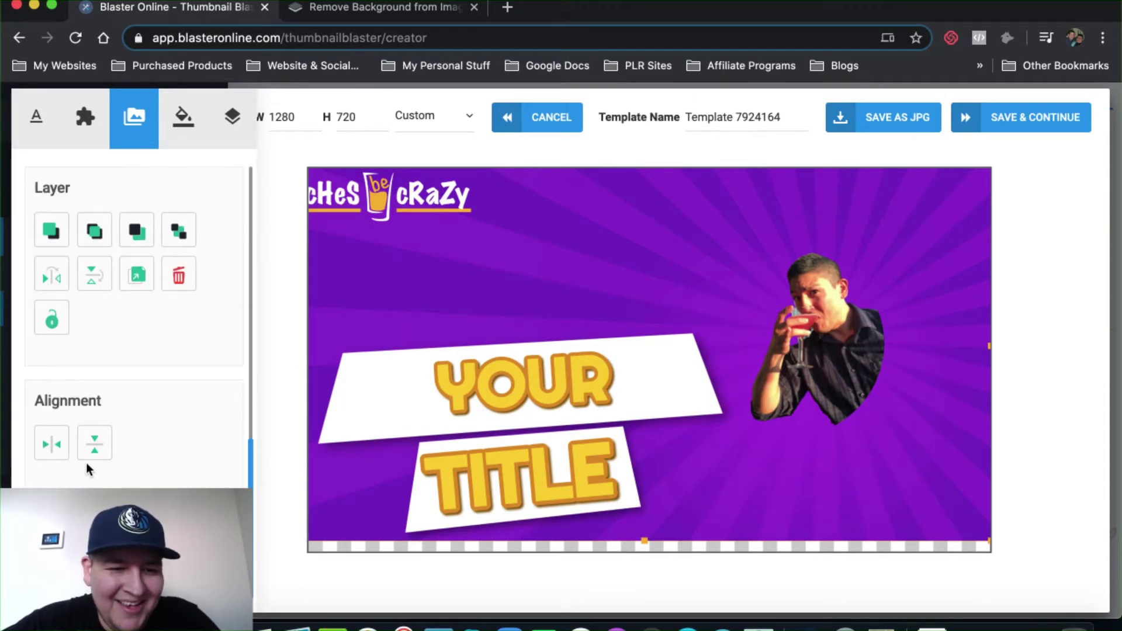
pyautogui.click(94, 443)
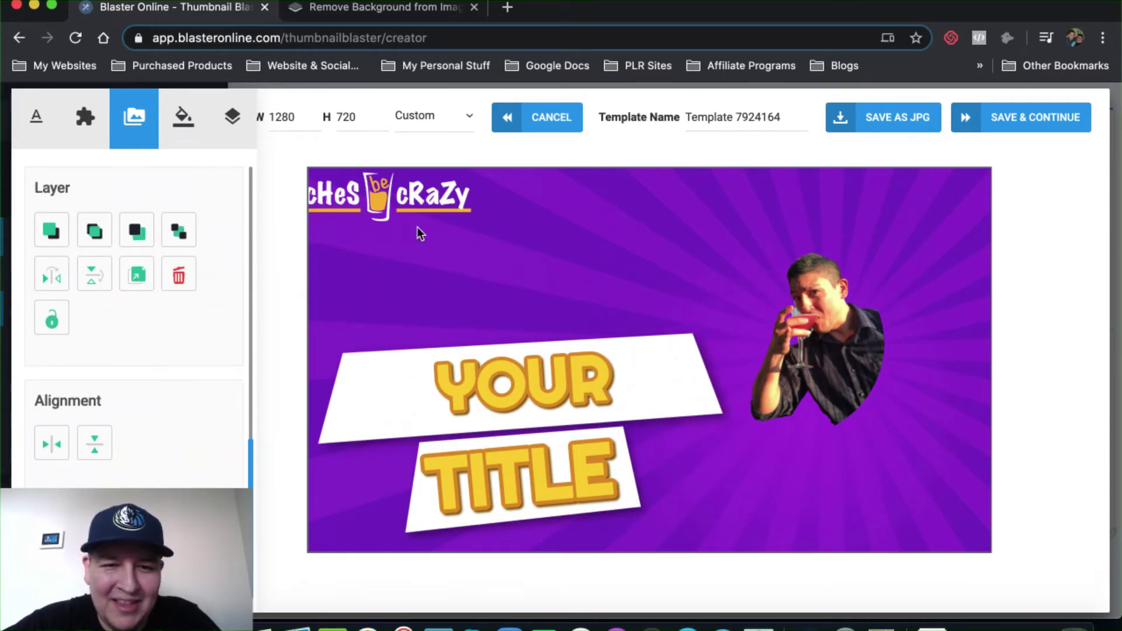
# - Move the logo fully inside the canvas above the title banners and shrink it further from its lower-right corner
pyautogui.click(390, 201)
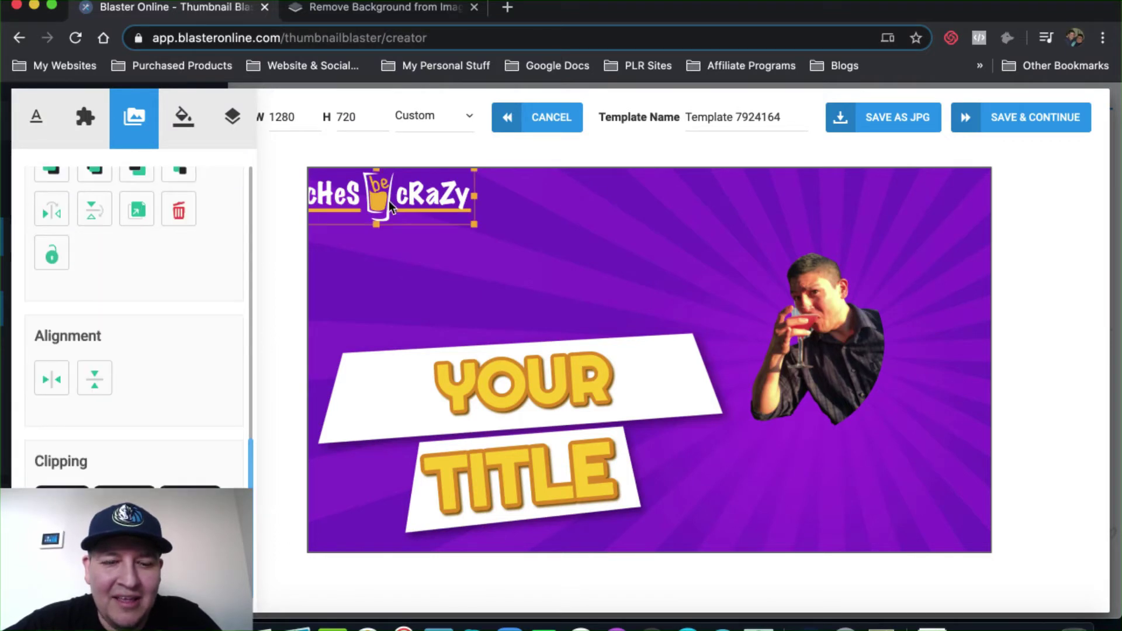
pyautogui.moveTo(407, 204); pyautogui.dragTo(488, 234)
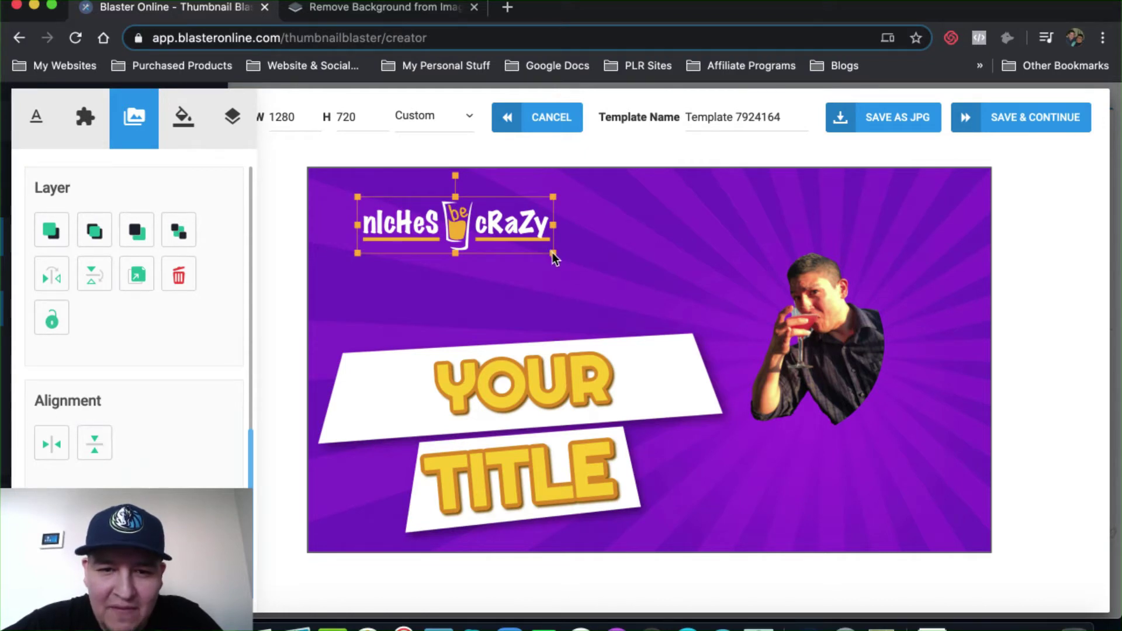
pyautogui.moveTo(551, 257); pyautogui.dragTo(450, 222)
# - Re-centre the displaced purple sunburst background horizontally and vertically so it covers the whole canvas
pyautogui.click(407, 197)
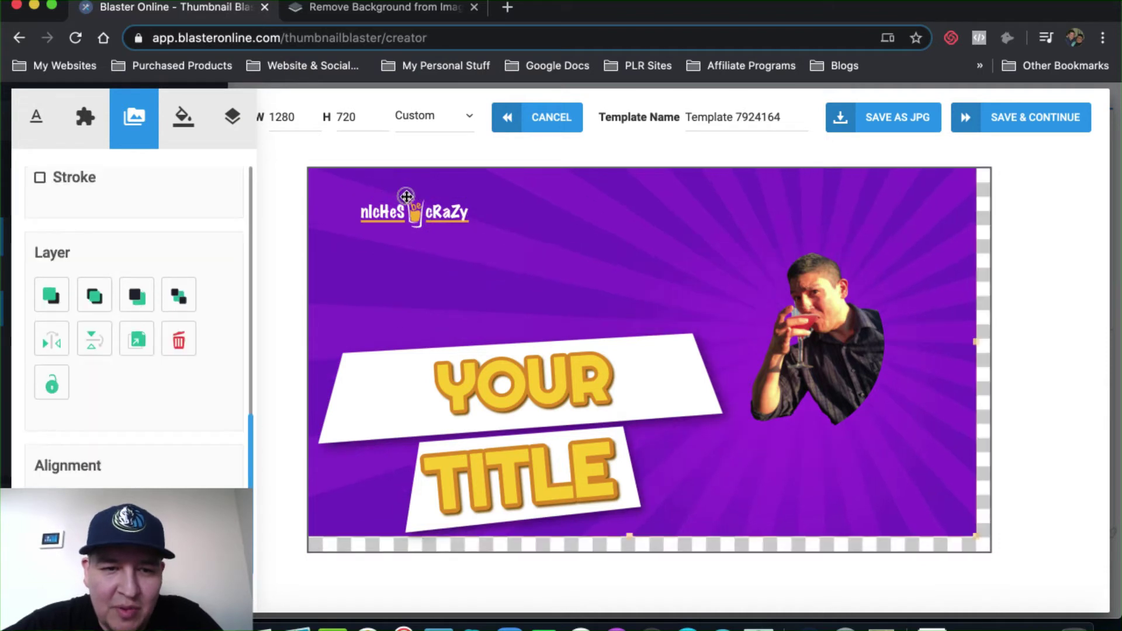
pyautogui.scroll(-2, 216, 438)
pyautogui.click(65, 451)
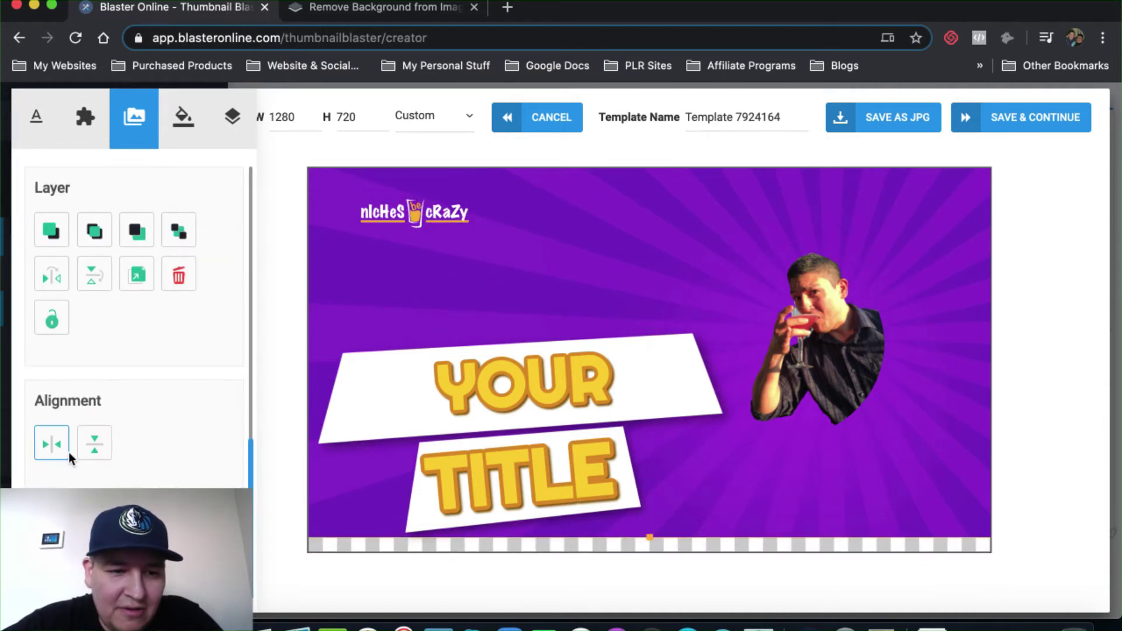
pyautogui.click(94, 442)
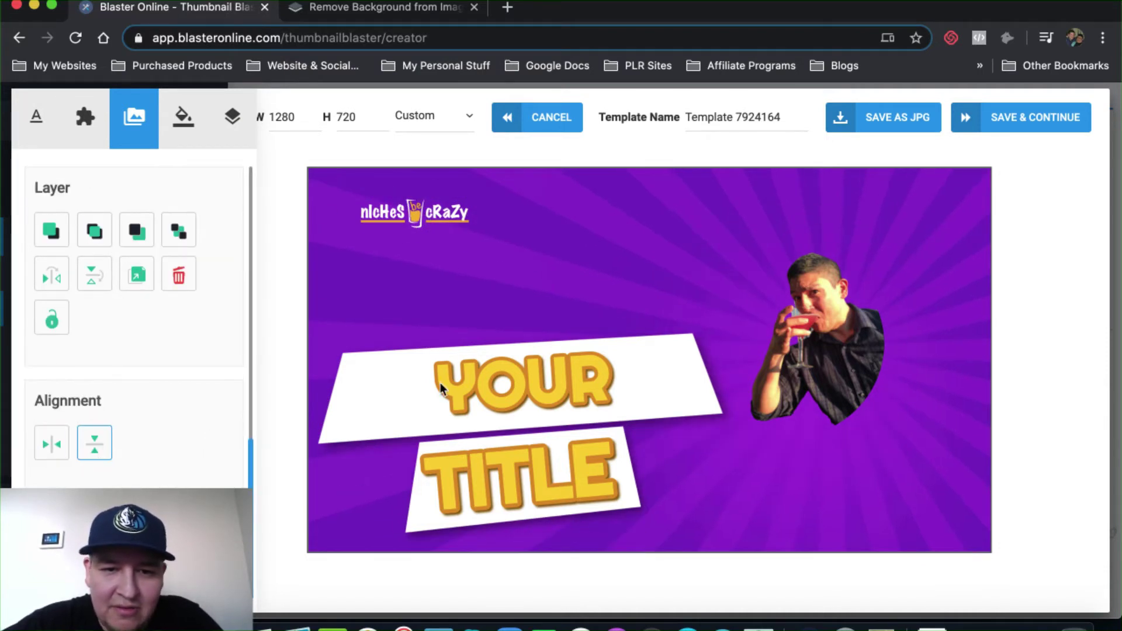
# - Move the logo closer to the canvas's upper-left corner, at X 42 and Y 23, and set its opacity to 60%
pyautogui.click(420, 219)
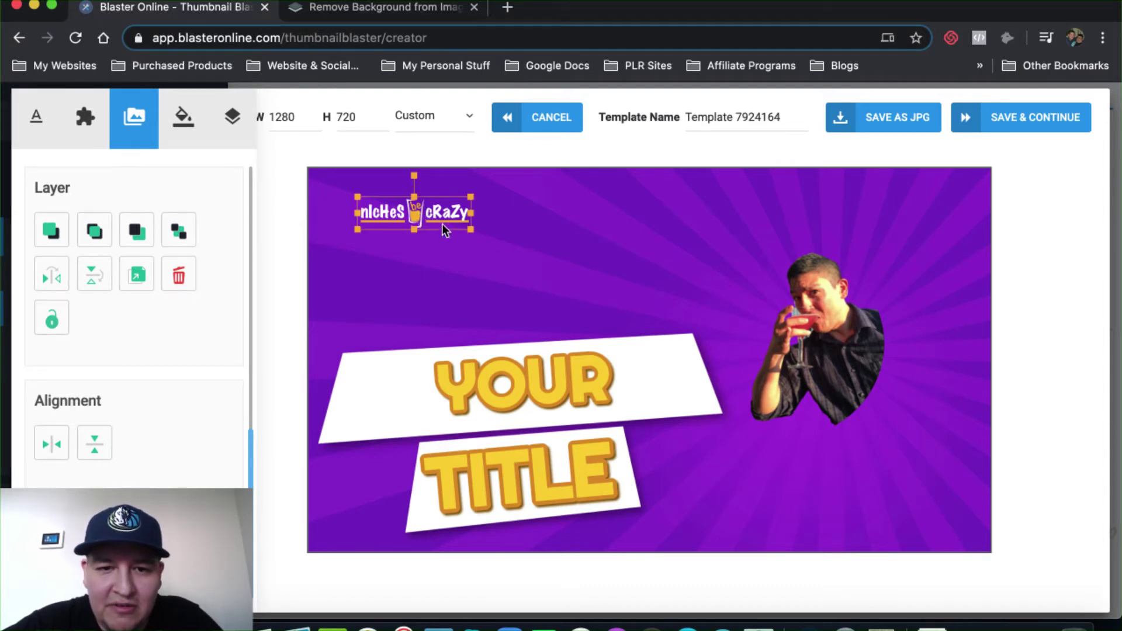
pyautogui.moveTo(441, 223); pyautogui.dragTo(414, 210)
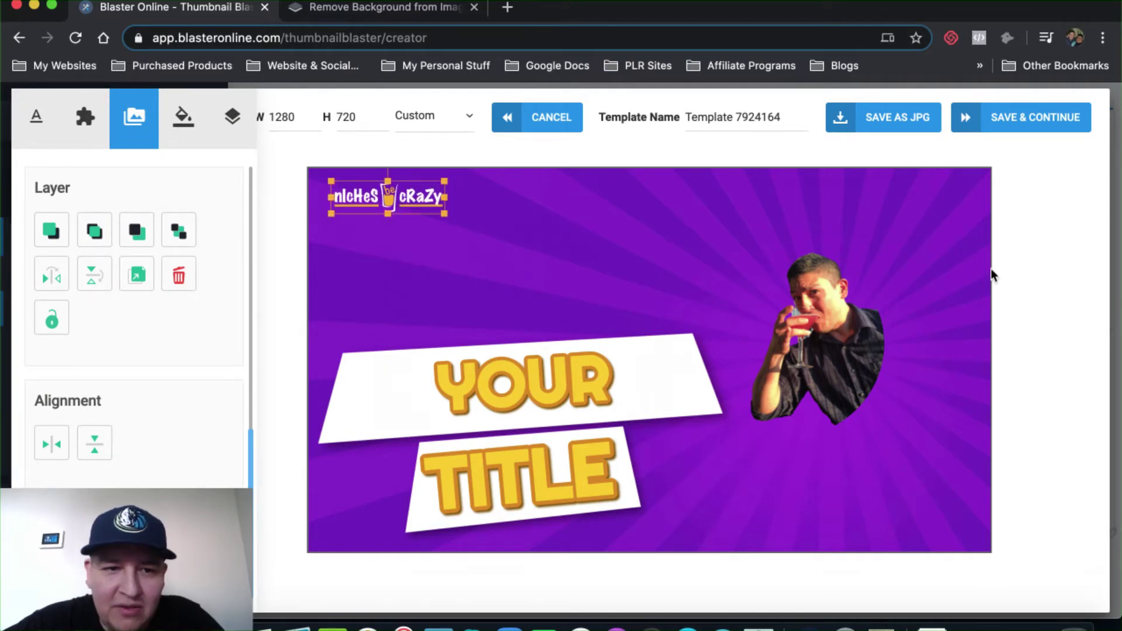
pyautogui.scroll(10, 160, 328)
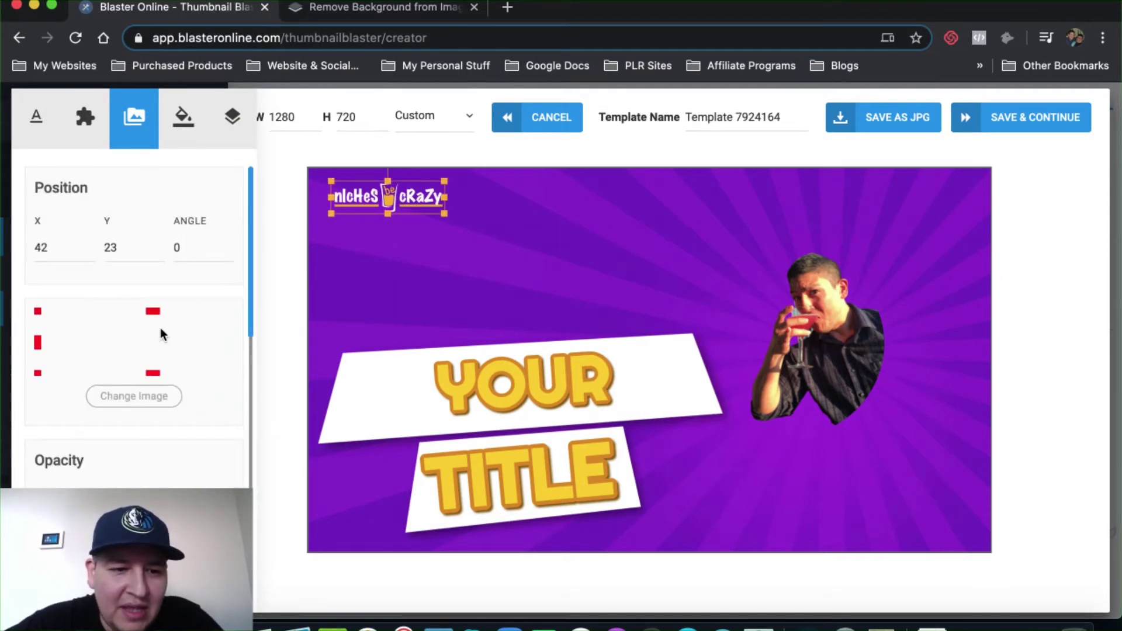
pyautogui.scroll(-3, 160, 328)
pyautogui.moveTo(192, 399); pyautogui.dragTo(153, 406)
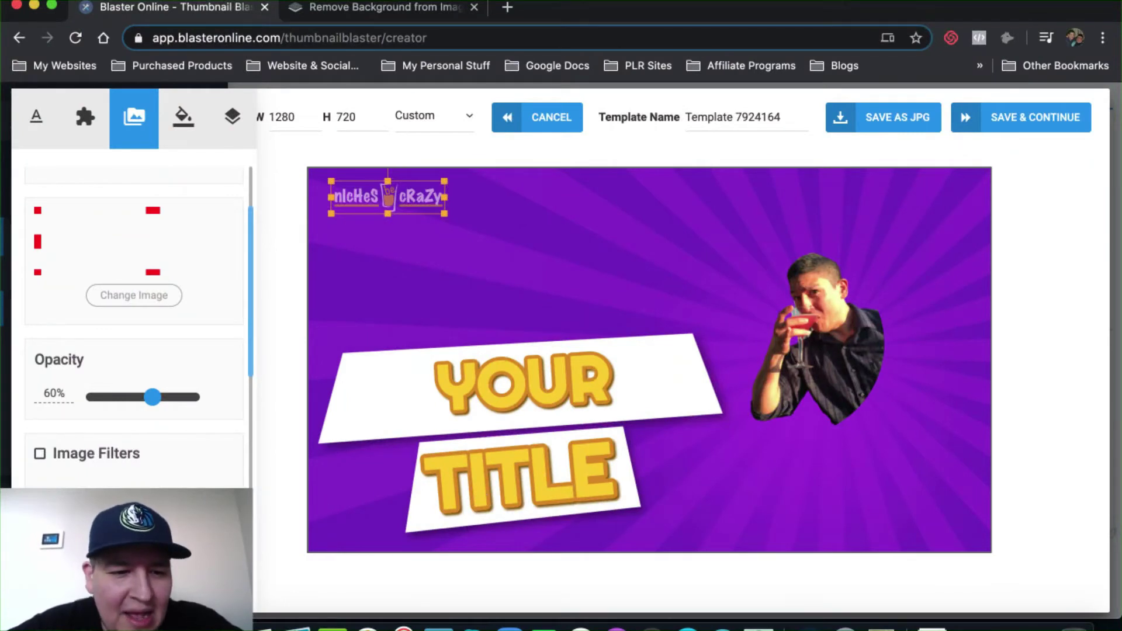
pyautogui.scroll(-5, 79, 342)
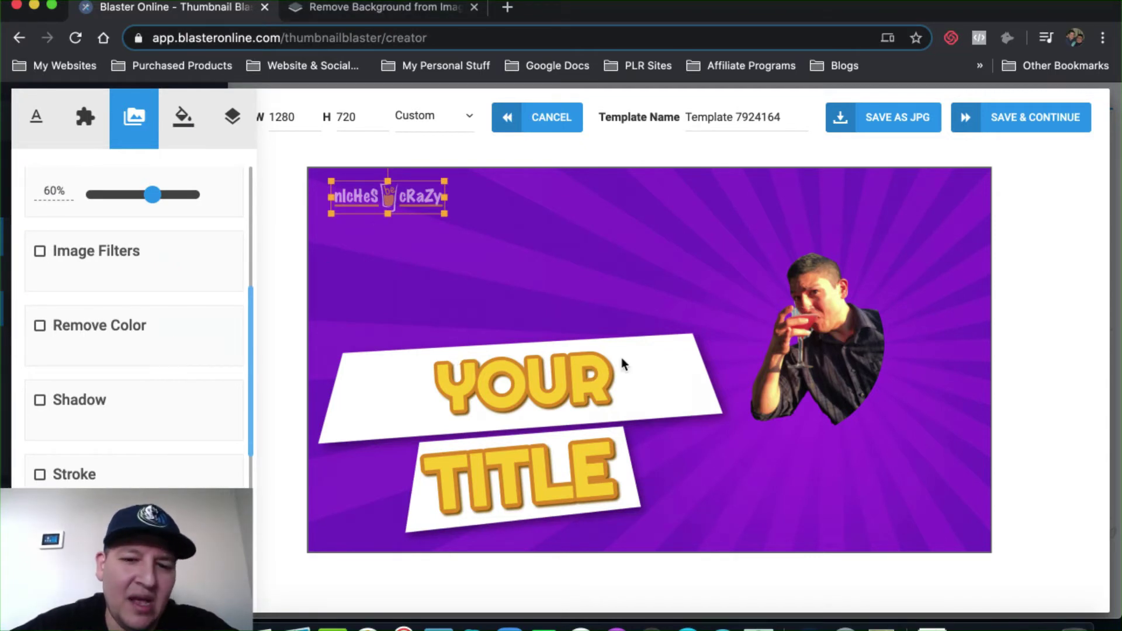
pyautogui.click(51, 477)
pyautogui.scroll(-5, 135, 379)
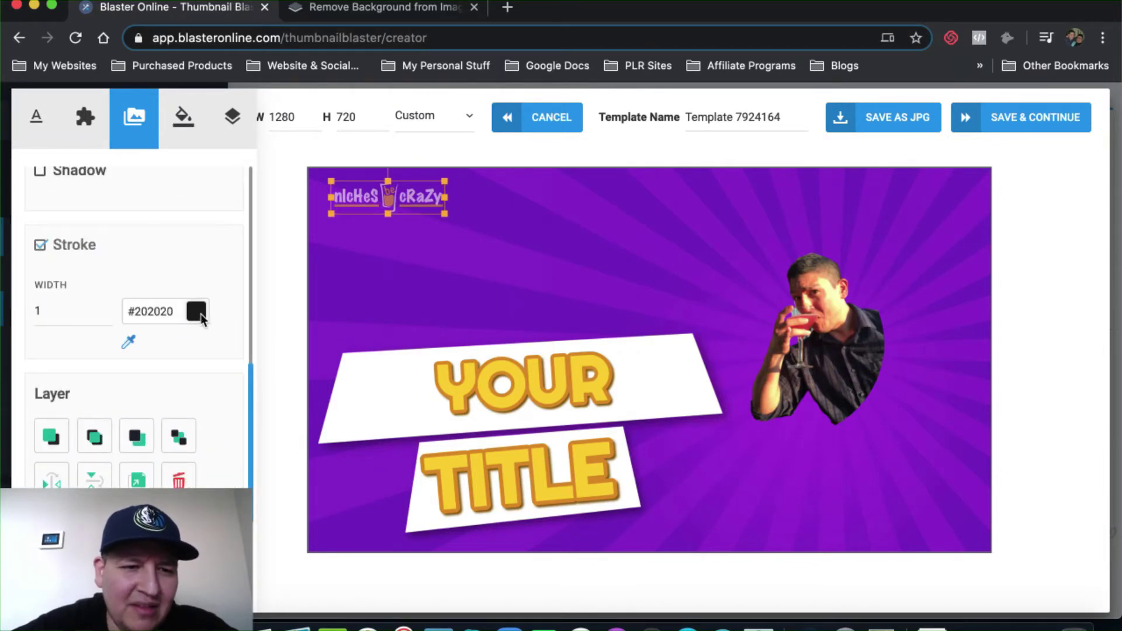
pyautogui.click(40, 244)
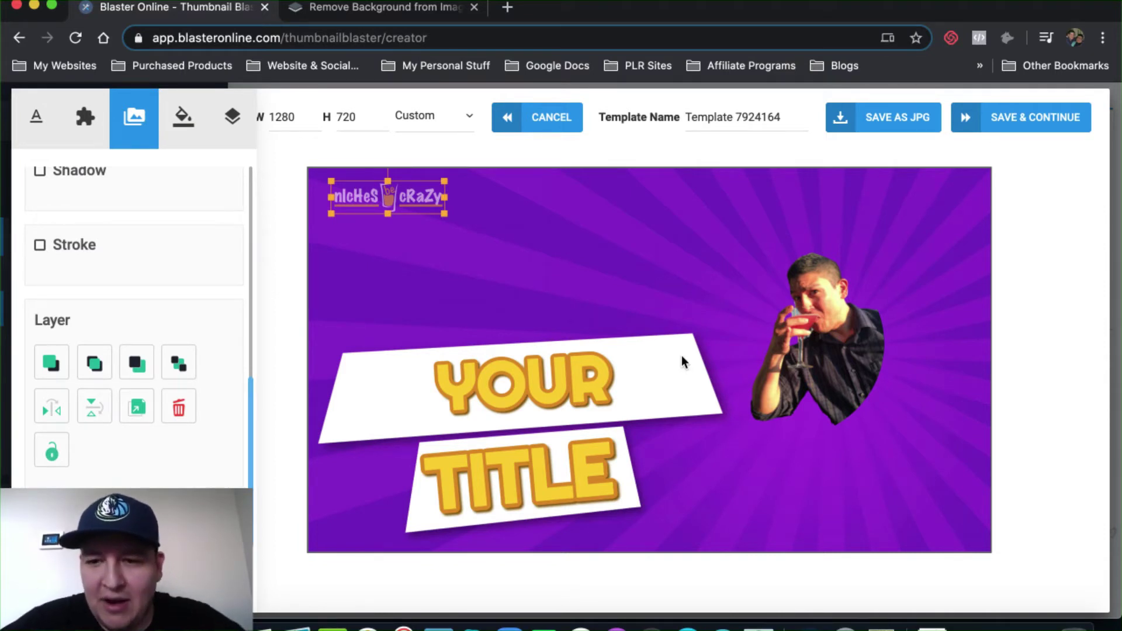
# - Enlarge the man's cutout from its upper-left corner and shift it slightly right and down, clear of the white banner
pyautogui.click(846, 347)
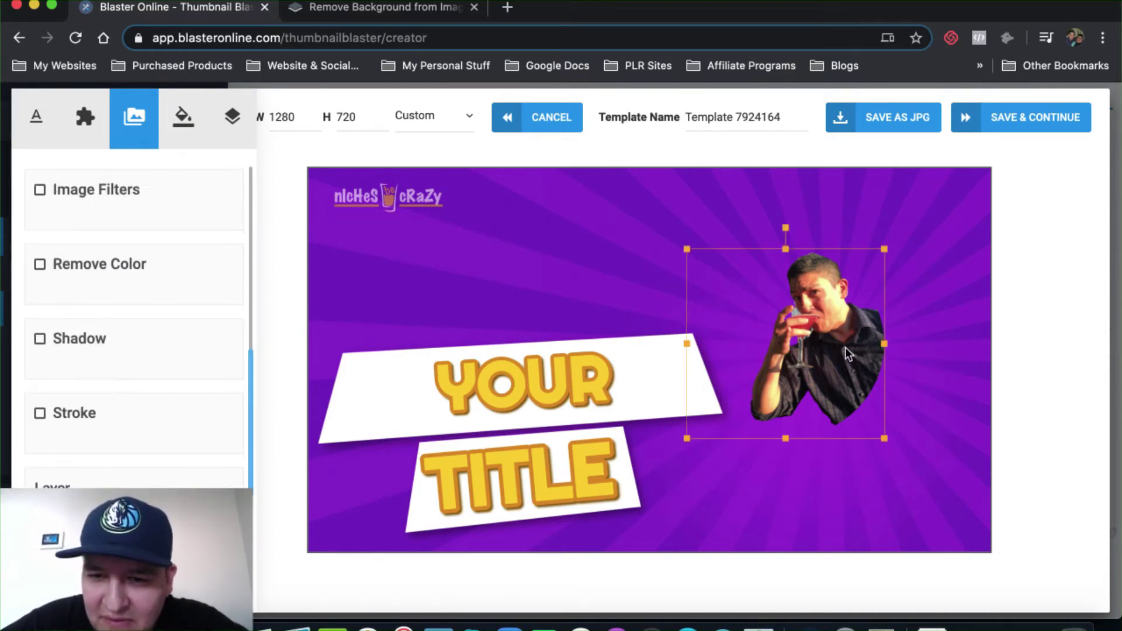
pyautogui.moveTo(687, 250); pyautogui.dragTo(621, 185)
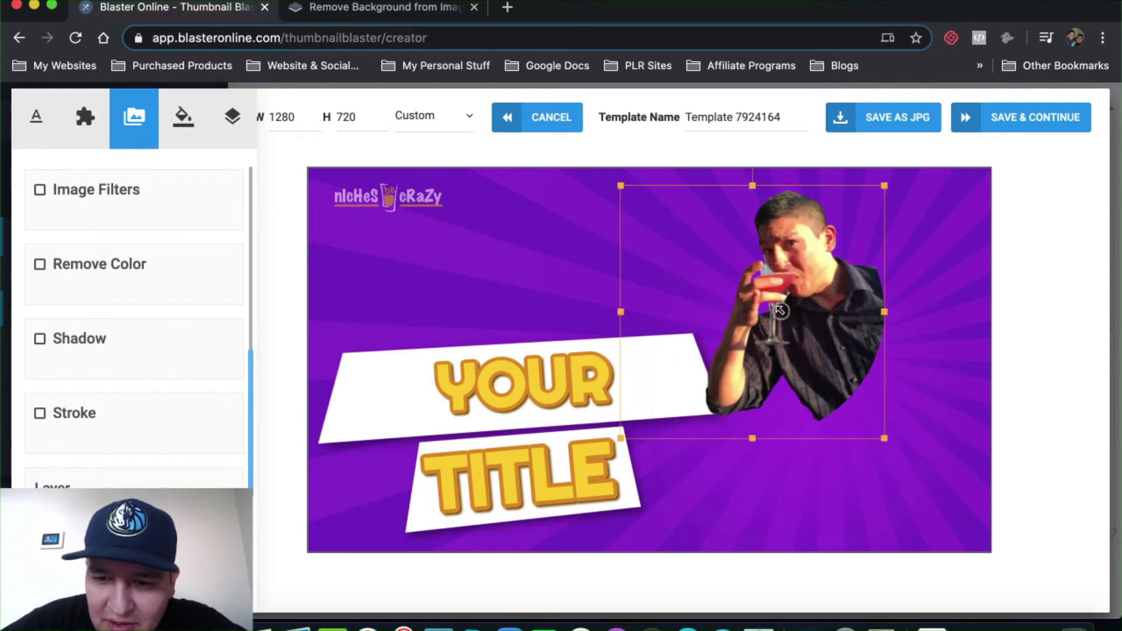
pyautogui.moveTo(786, 318); pyautogui.dragTo(816, 333)
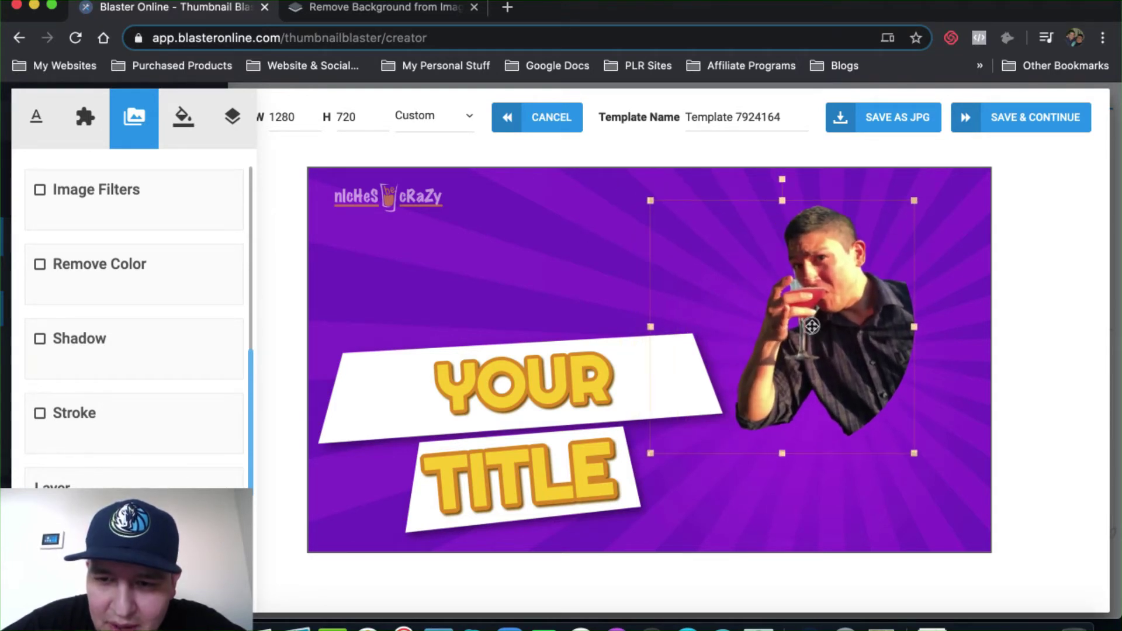
pyautogui.click(516, 275)
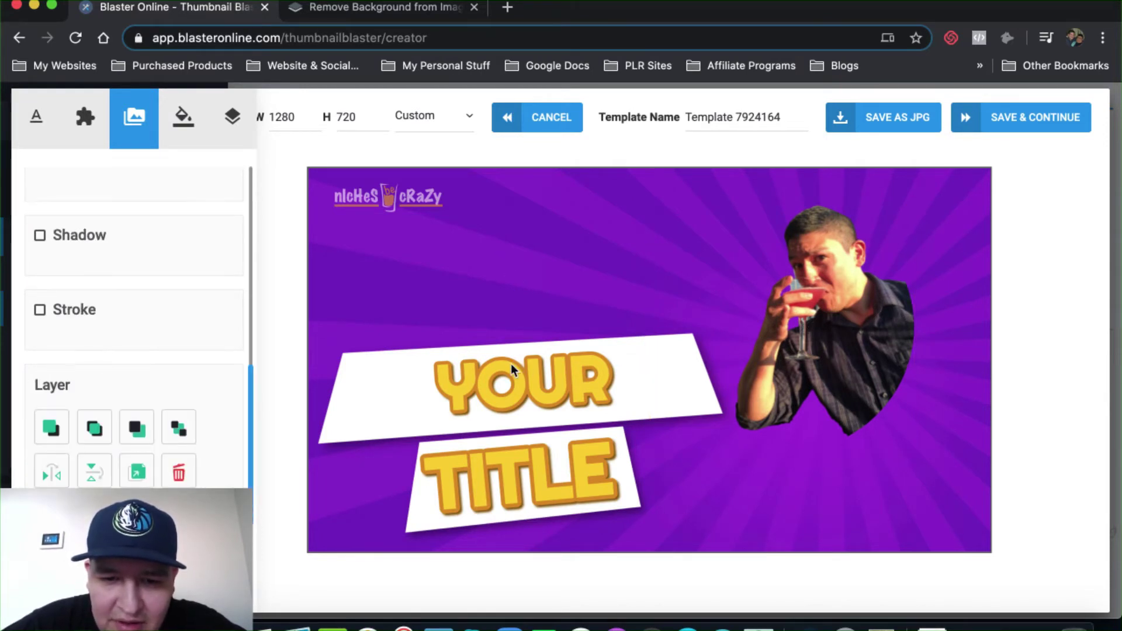
# - Move the upper white banner higher on the canvas and place the "YOUR" text on its left part
pyautogui.moveTo(504, 365); pyautogui.dragTo(578, 306)
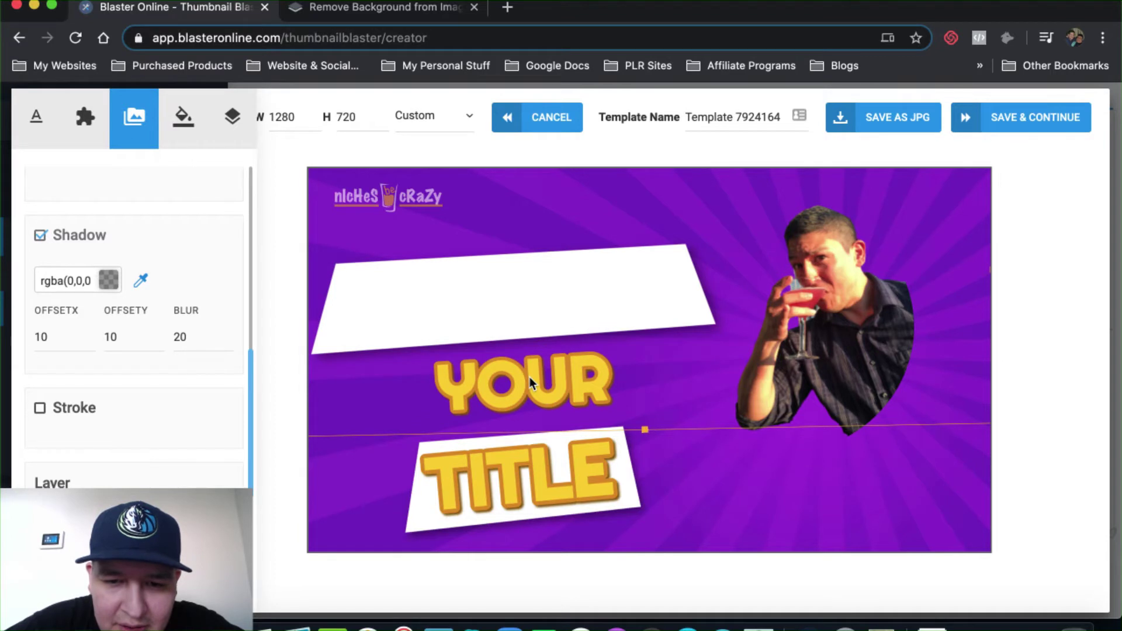
pyautogui.click(529, 377)
pyautogui.moveTo(514, 402); pyautogui.dragTo(423, 315)
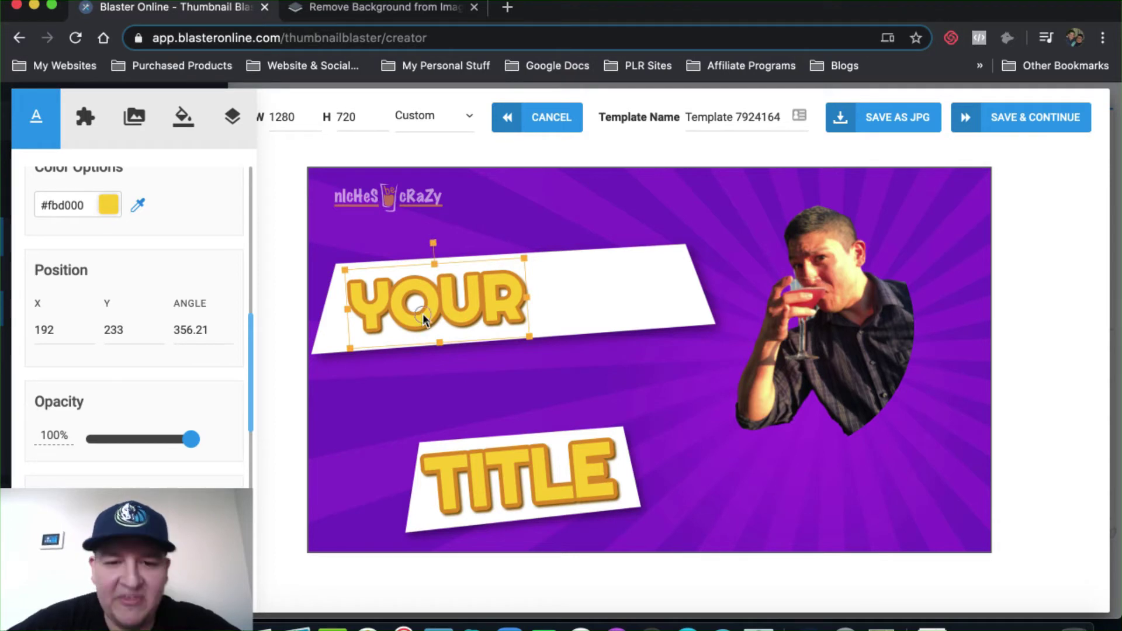
# - Replace the "YOUR" text on the upper banner with "MAKE A GREAT" in capital letters
pyautogui.click(423, 314)
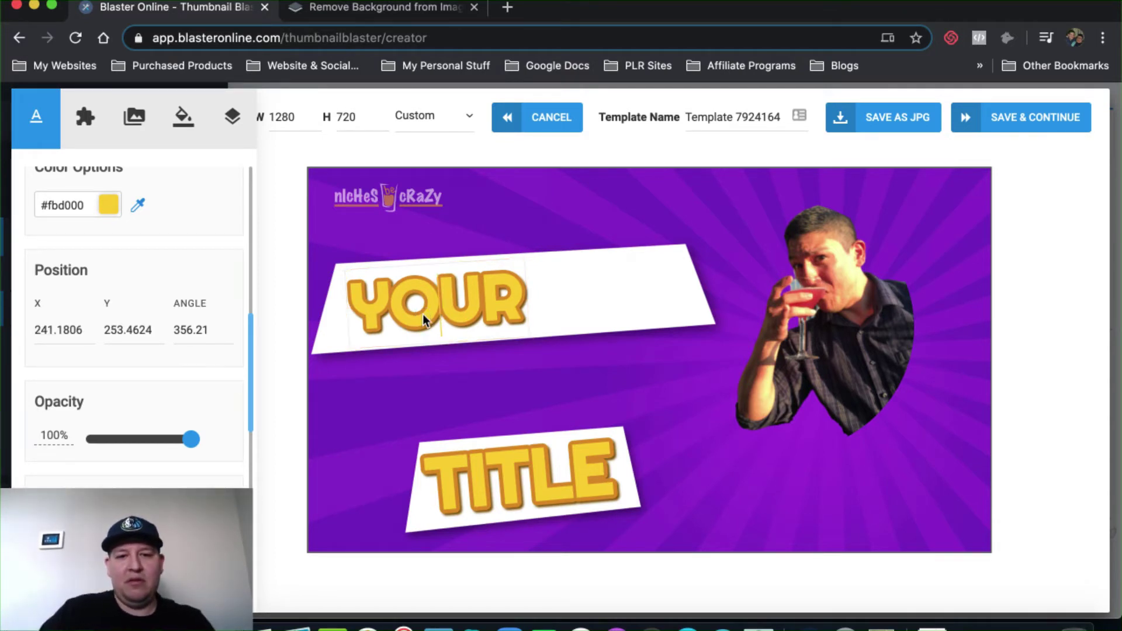
pyautogui.doubleClick(423, 315)
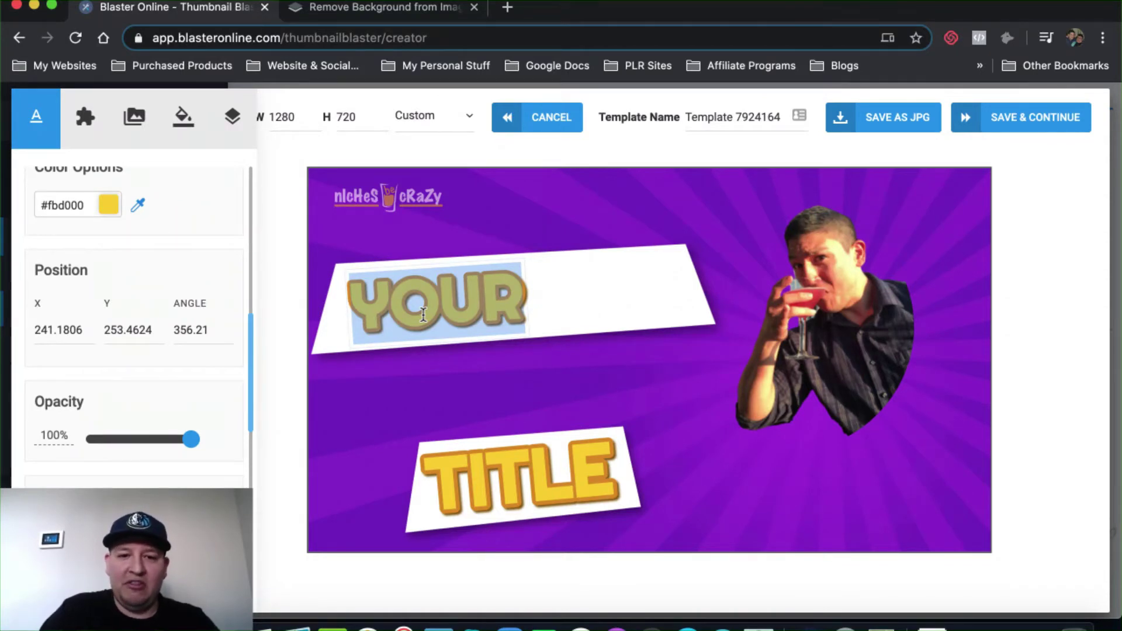
pyautogui.write('Make')
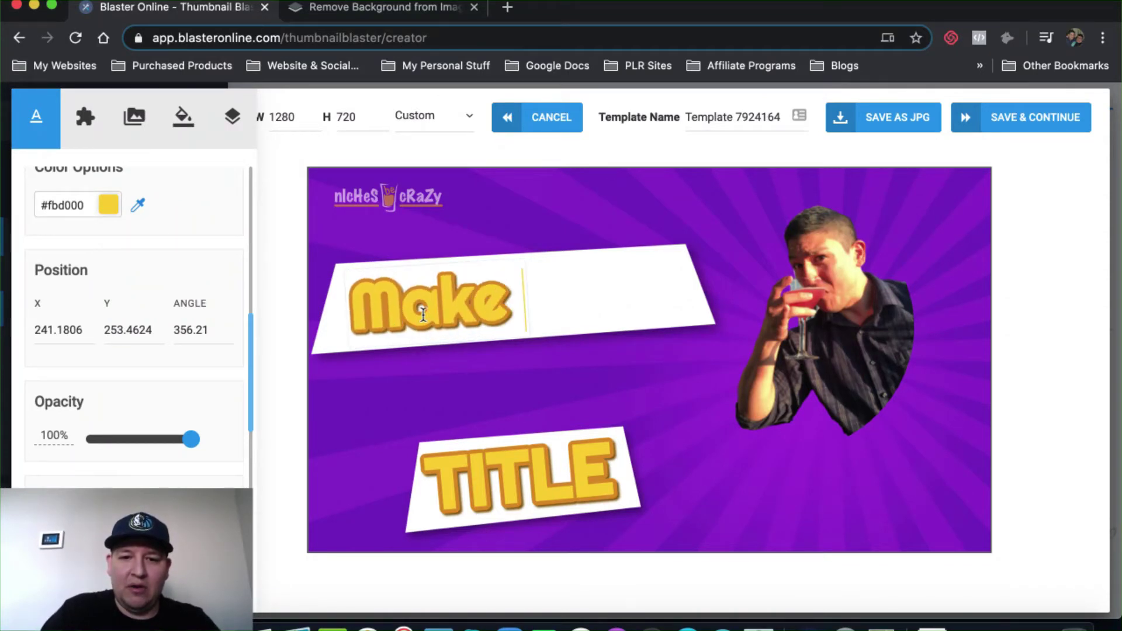
pyautogui.write(' a Great')
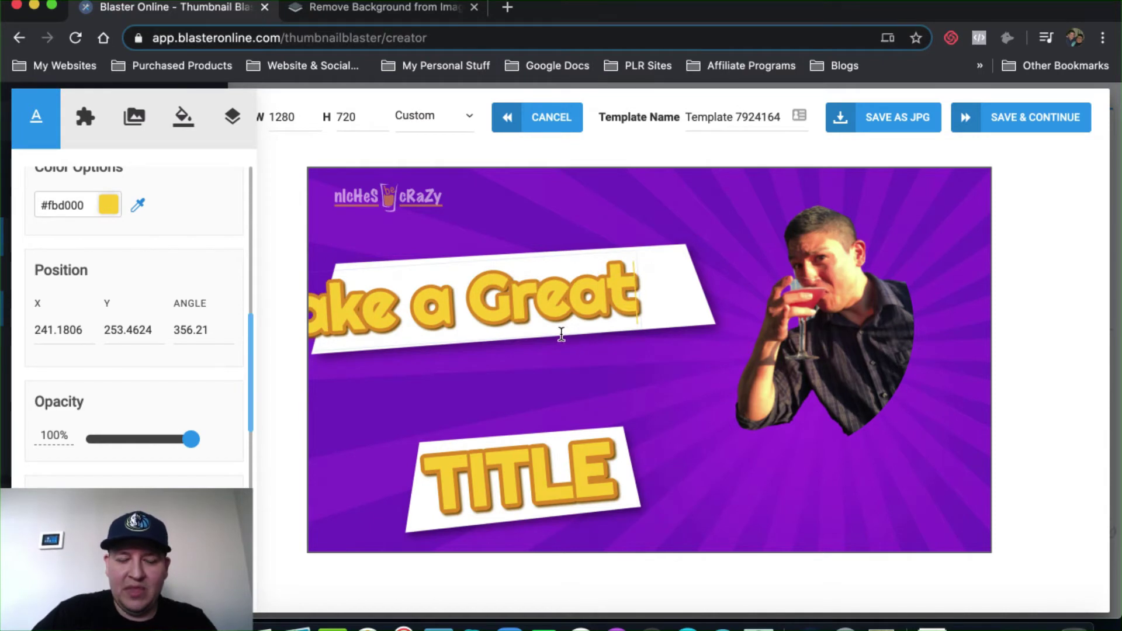
pyautogui.hotkey('ctrl', 'a')
pyautogui.press('BackSpace')
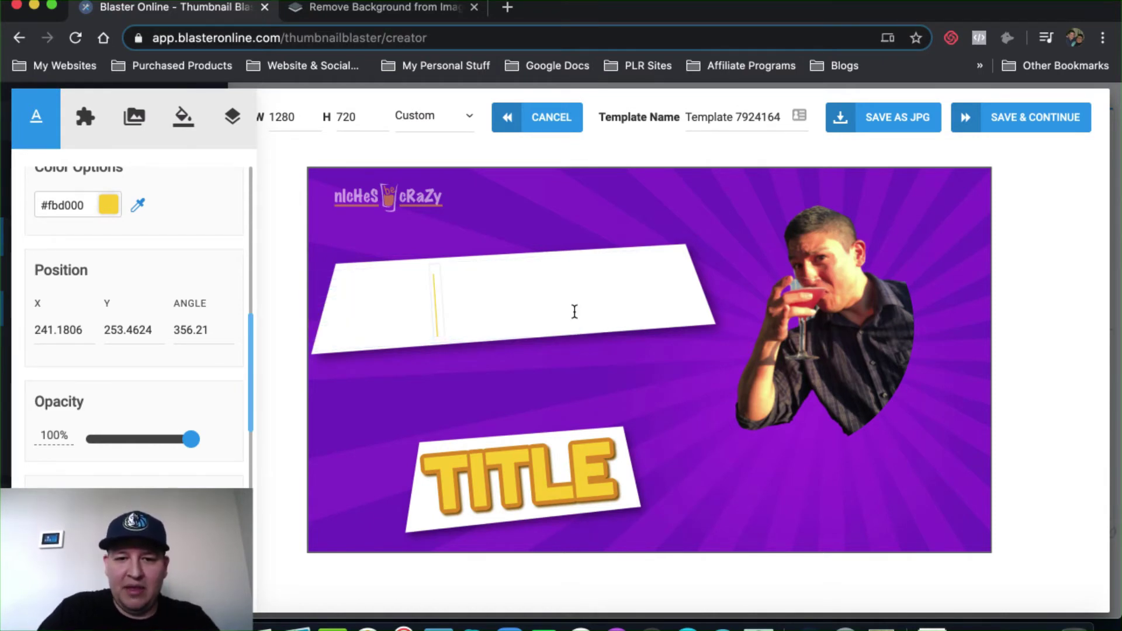
pyautogui.write('Make a Great')
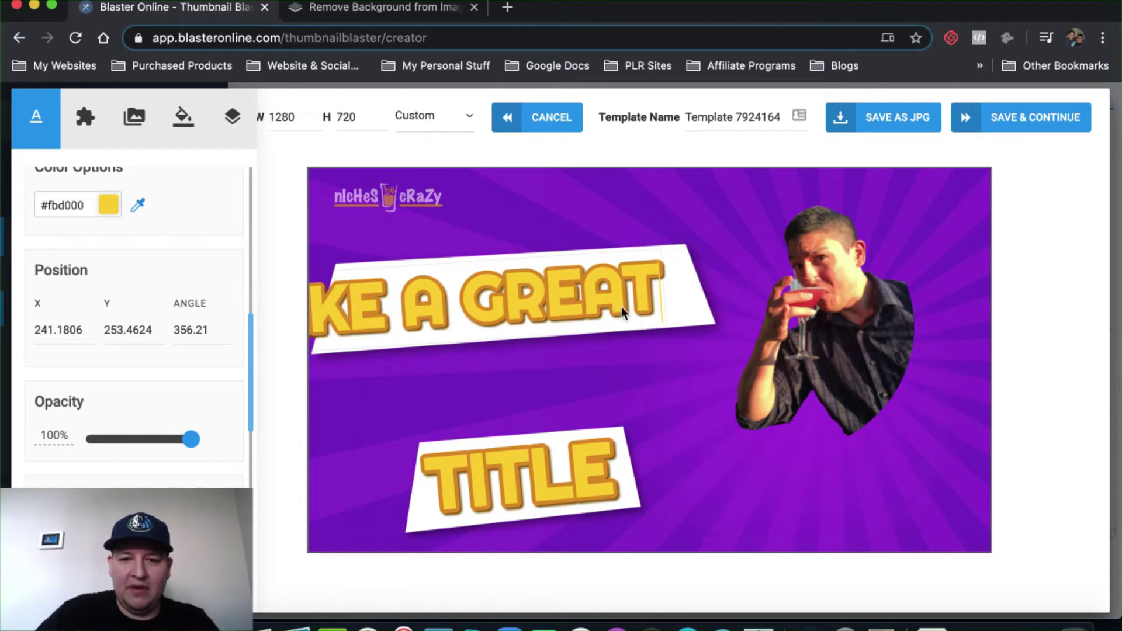
# - Finish editing the "MAKE A GREAT" text and move it off the upper white banner into the space below
pyautogui.press('Escape')
pyautogui.moveTo(493, 301); pyautogui.dragTo(532, 302)
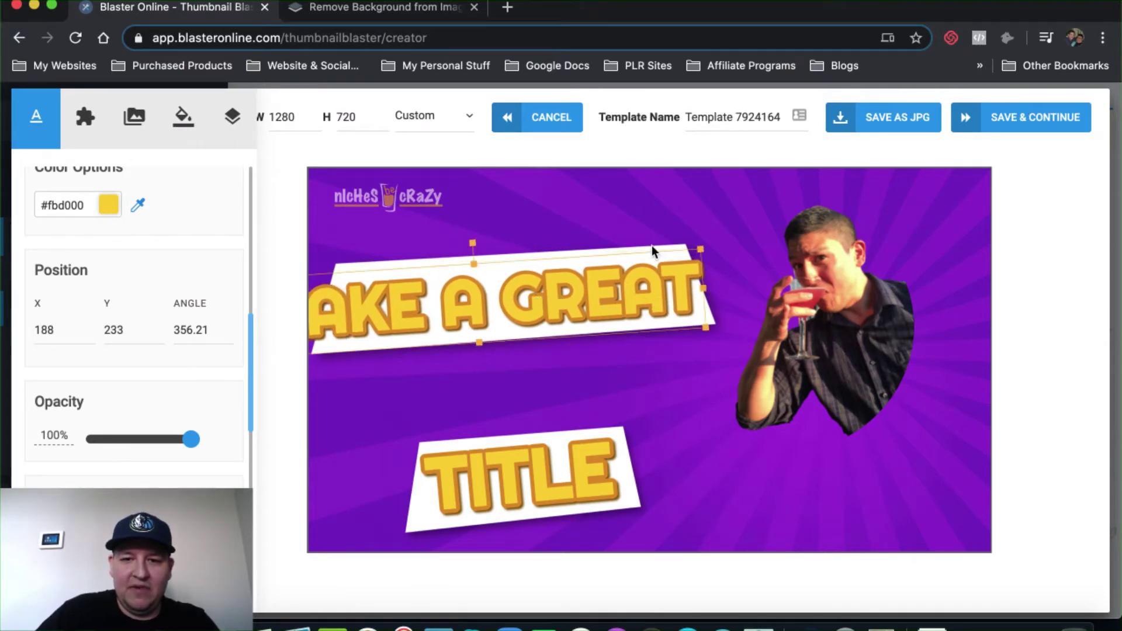
pyautogui.click(603, 292)
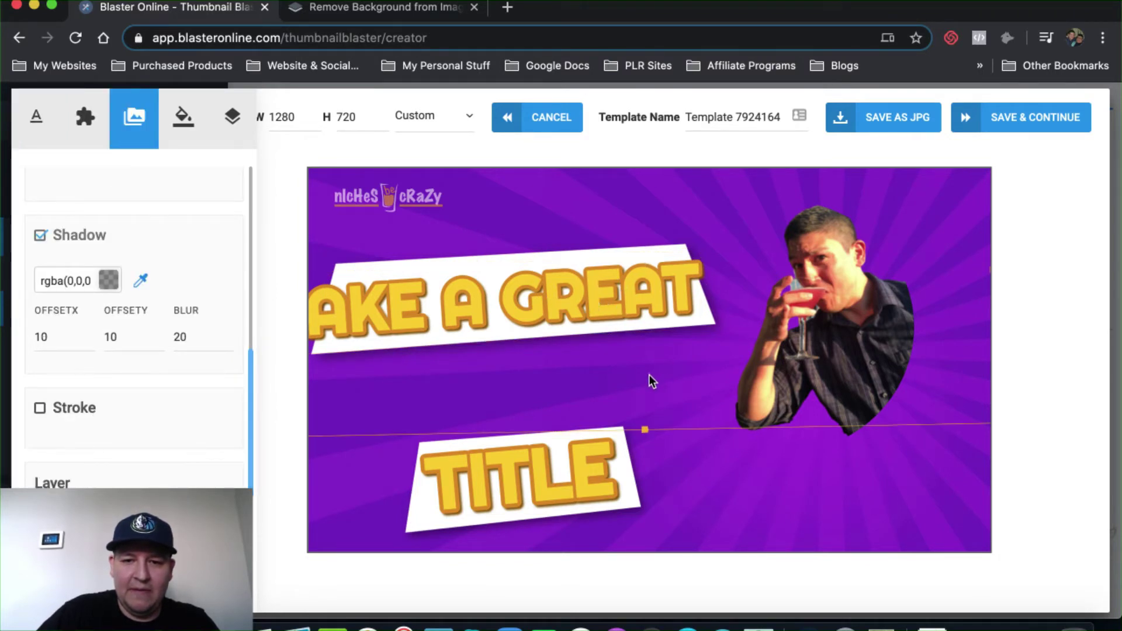
pyautogui.click(530, 465)
pyautogui.click(519, 319)
pyautogui.moveTo(600, 424); pyautogui.dragTo(601, 420)
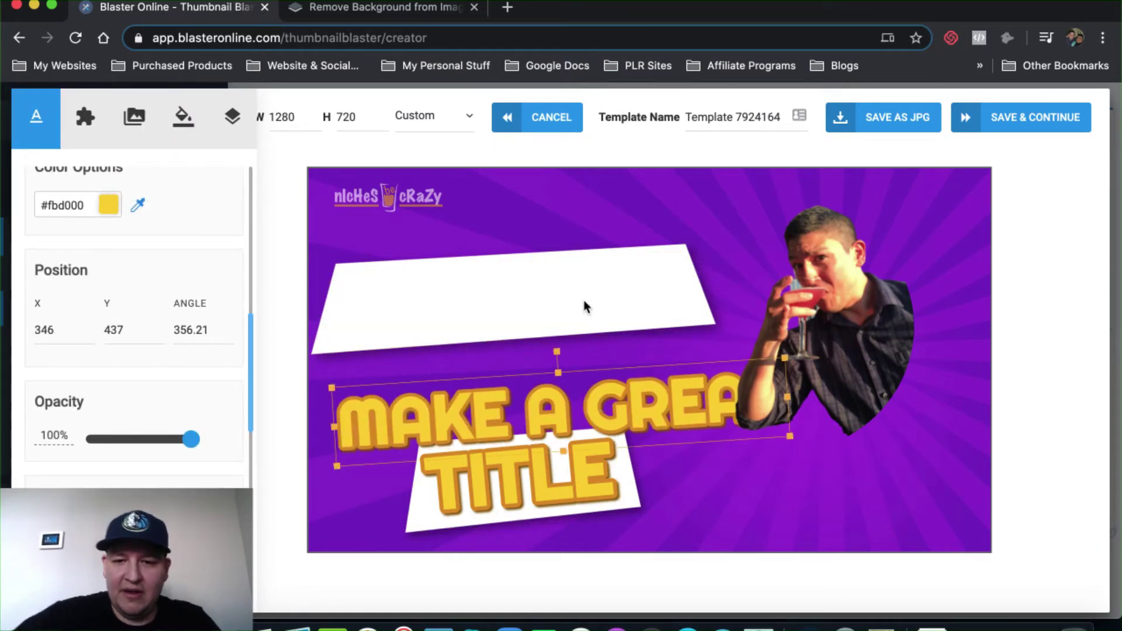
pyautogui.click(584, 304)
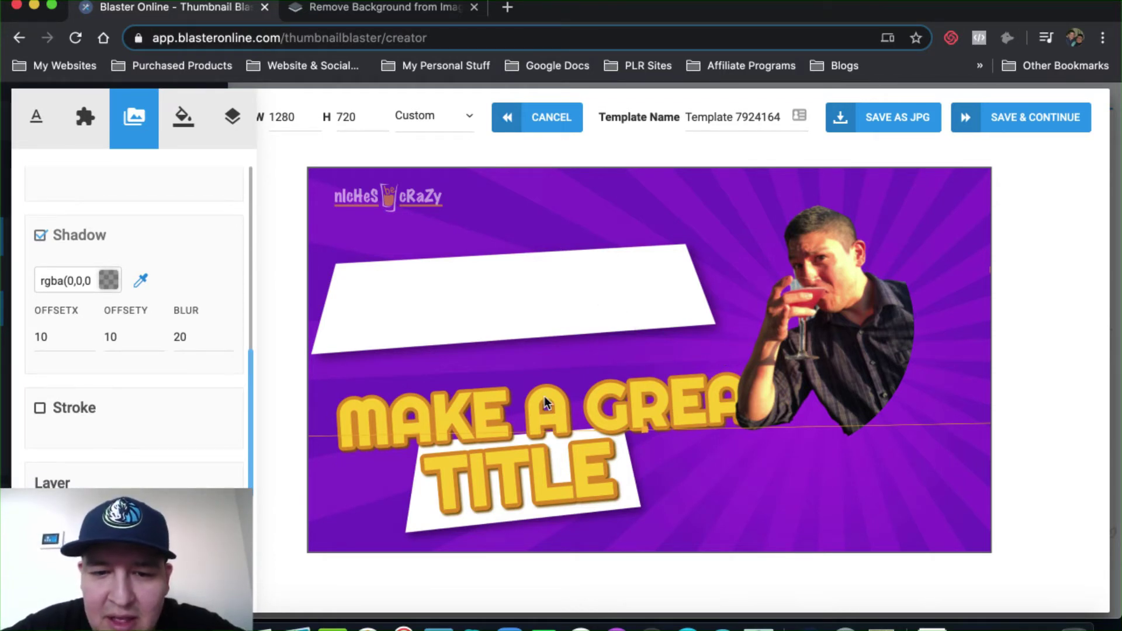
pyautogui.moveTo(610, 389); pyautogui.dragTo(516, 311)
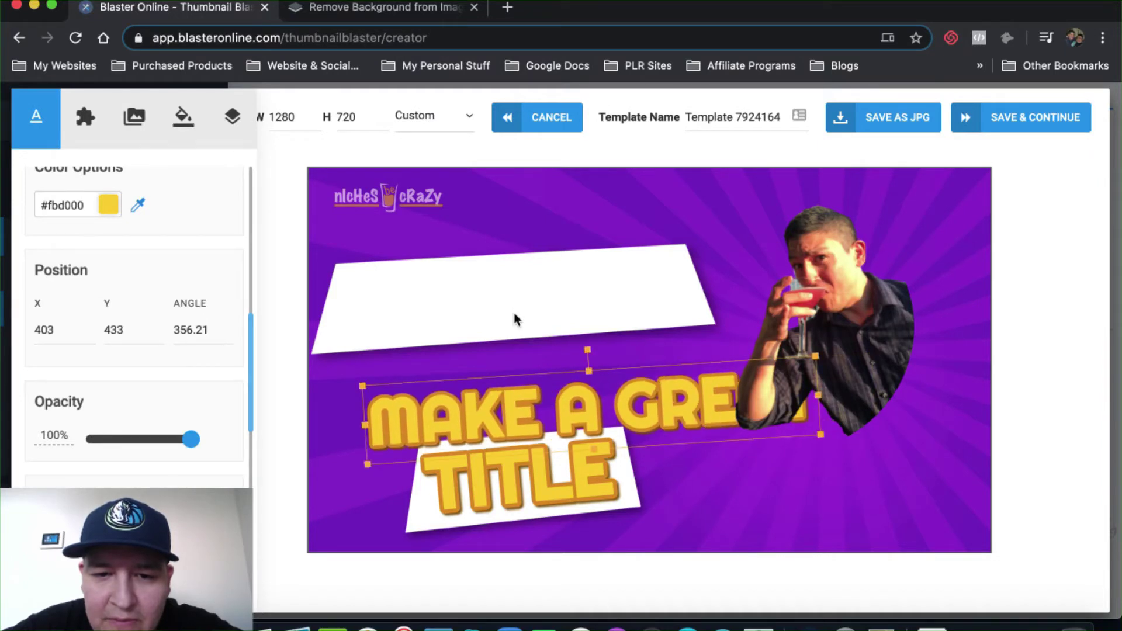
# - Enlarge the upper white banner slightly from its lower-left corner and place it close to the canvas's left edge
pyautogui.click(514, 317)
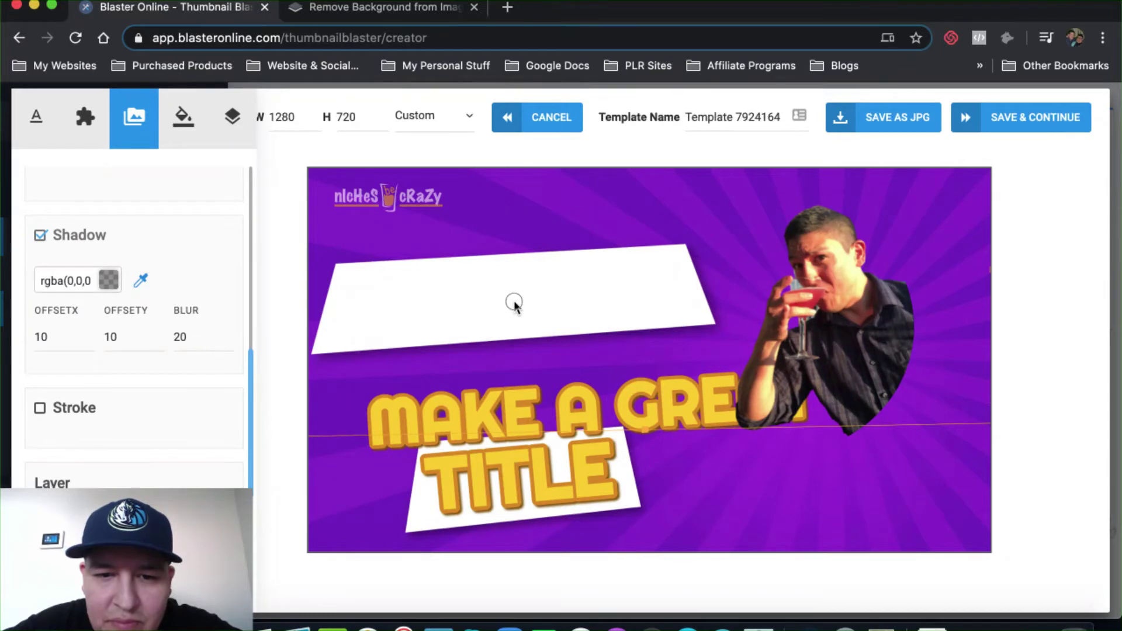
pyautogui.moveTo(541, 307); pyautogui.dragTo(517, 280)
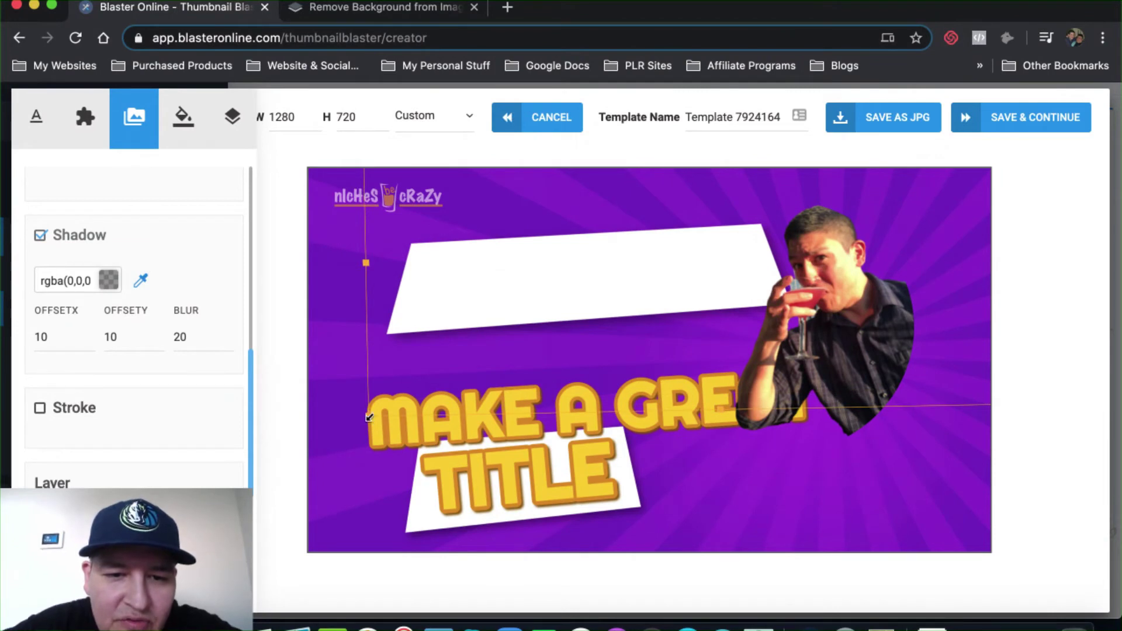
pyautogui.moveTo(368, 418); pyautogui.dragTo(312, 442)
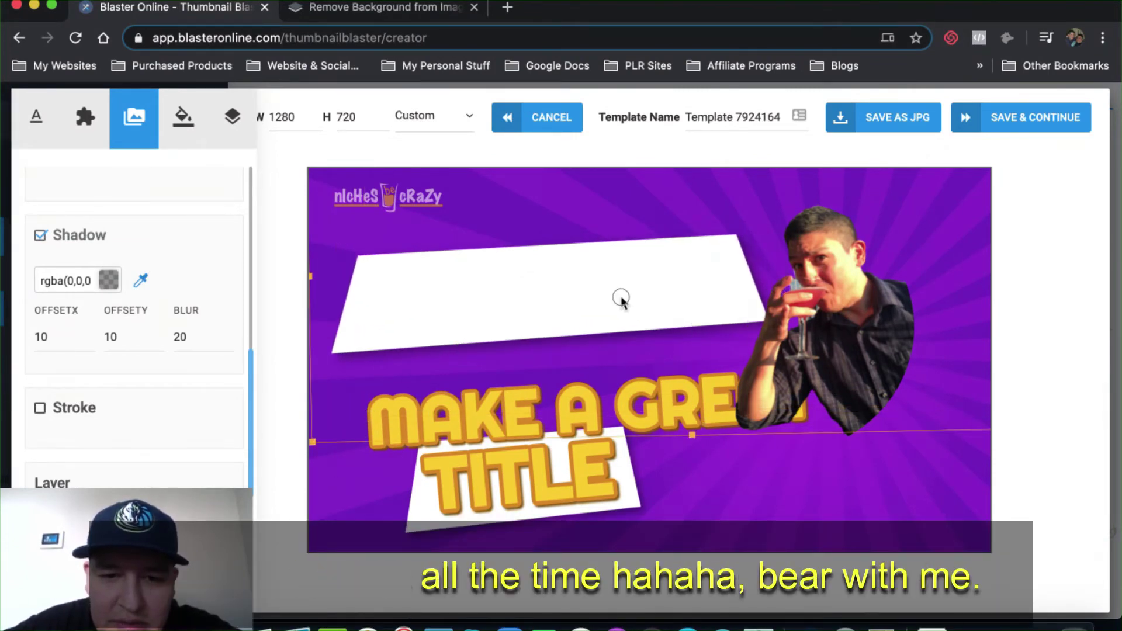
pyautogui.moveTo(620, 298); pyautogui.dragTo(621, 296)
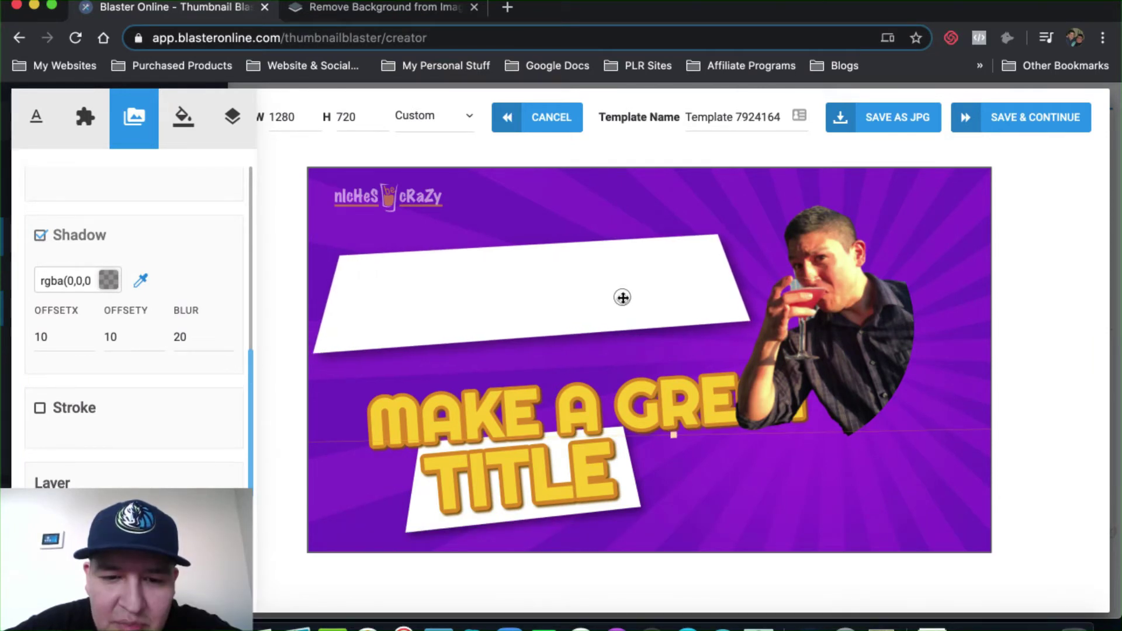
# - Place the "MAKE A GREAT" text on the upper white banner and shrink it to fit inside the banner
pyautogui.click(582, 411)
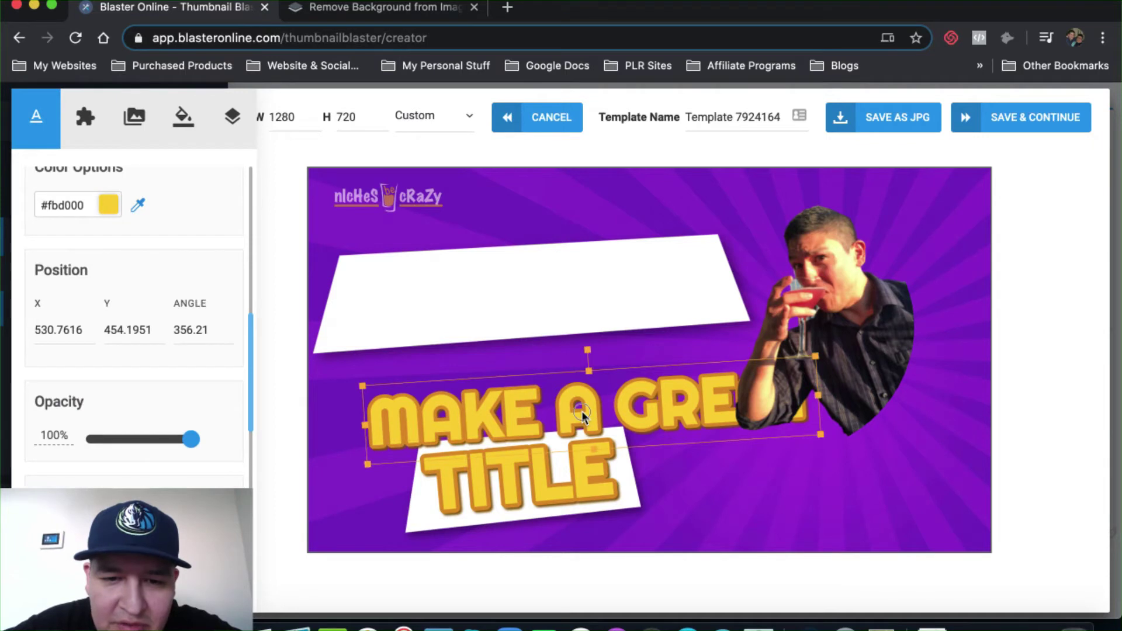
pyautogui.moveTo(581, 393); pyautogui.dragTo(531, 285)
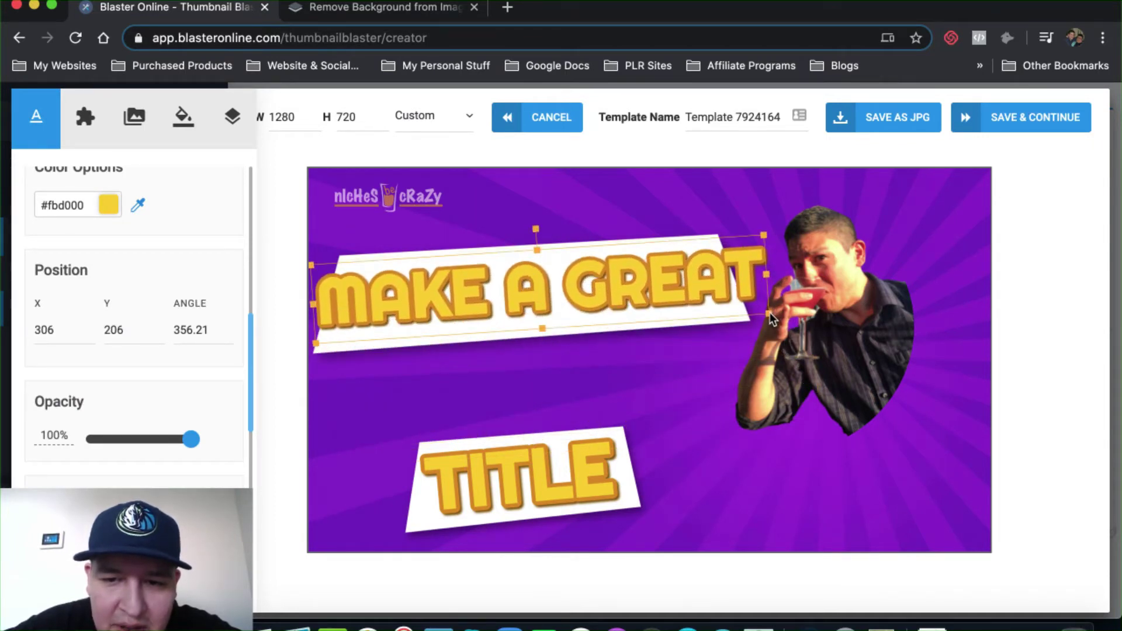
pyautogui.moveTo(770, 316); pyautogui.dragTo(712, 308)
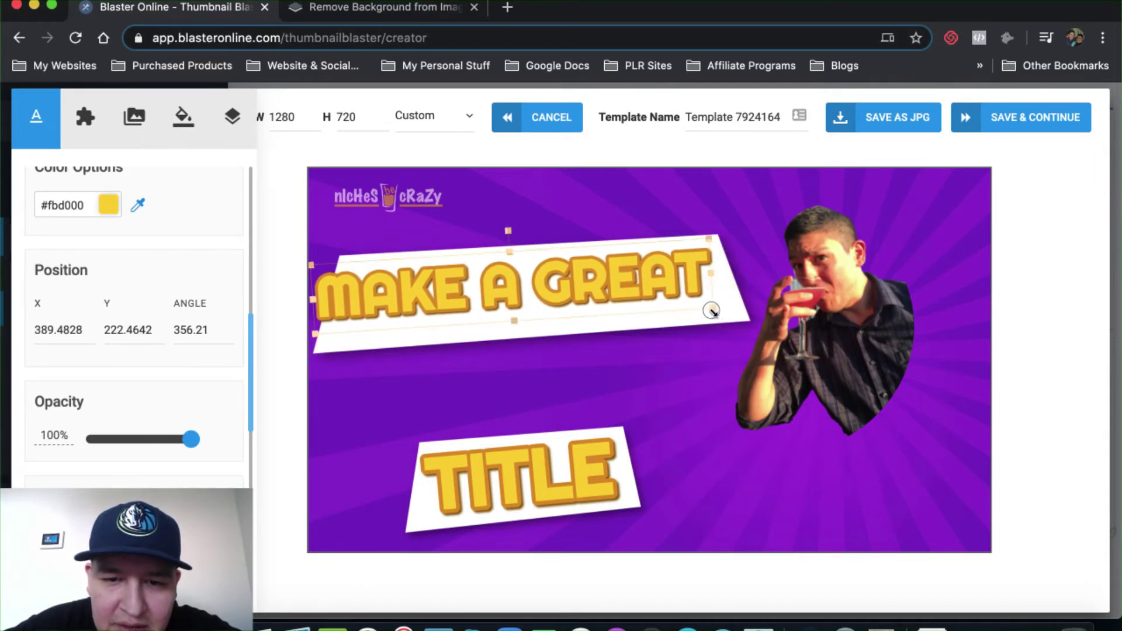
pyautogui.moveTo(641, 290); pyautogui.dragTo(632, 295)
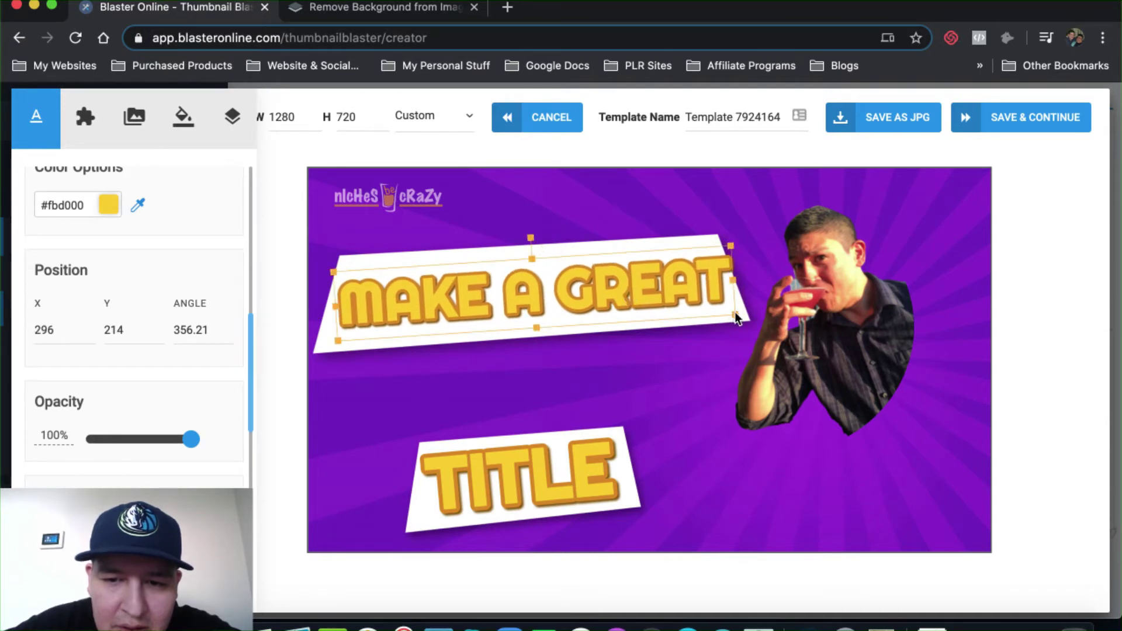
pyautogui.moveTo(736, 314); pyautogui.dragTo(714, 313)
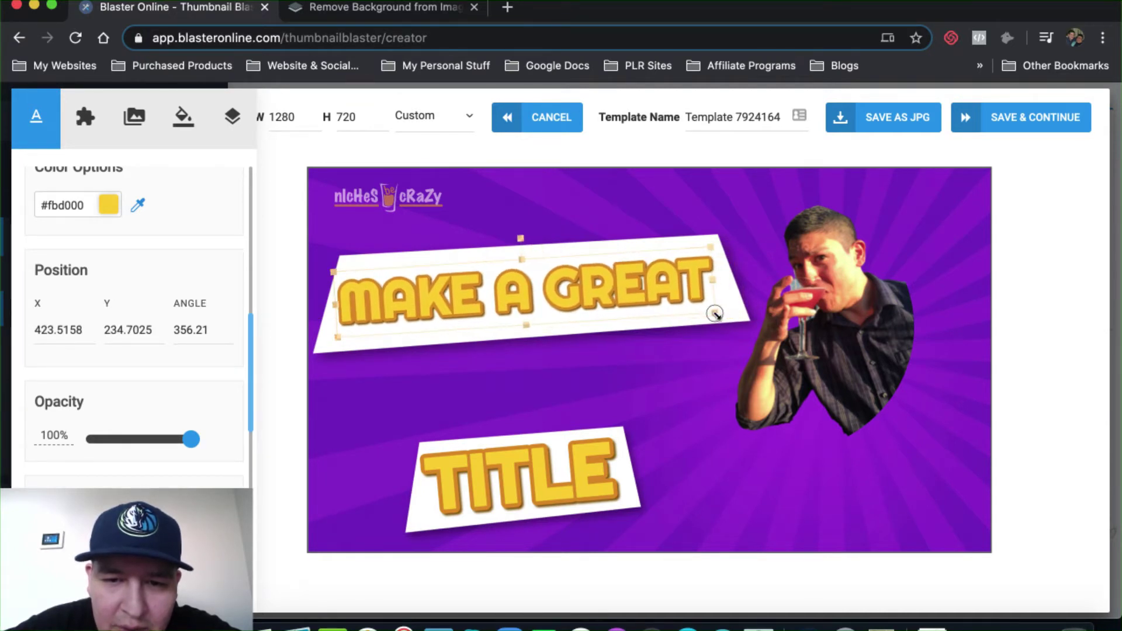
# - Move the "TITLE" text above "MAKE A GREAT" and delete the smaller lower white banner
pyautogui.click(523, 472)
pyautogui.moveTo(520, 472); pyautogui.dragTo(523, 222)
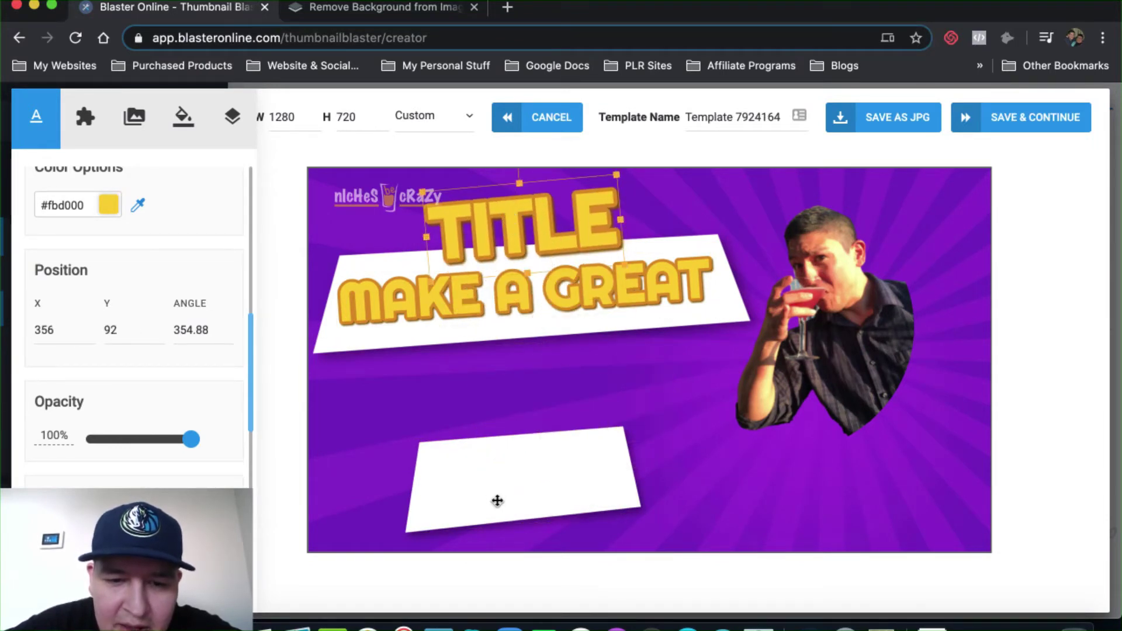
pyautogui.click(498, 501)
pyautogui.moveTo(497, 501); pyautogui.dragTo(416, 476)
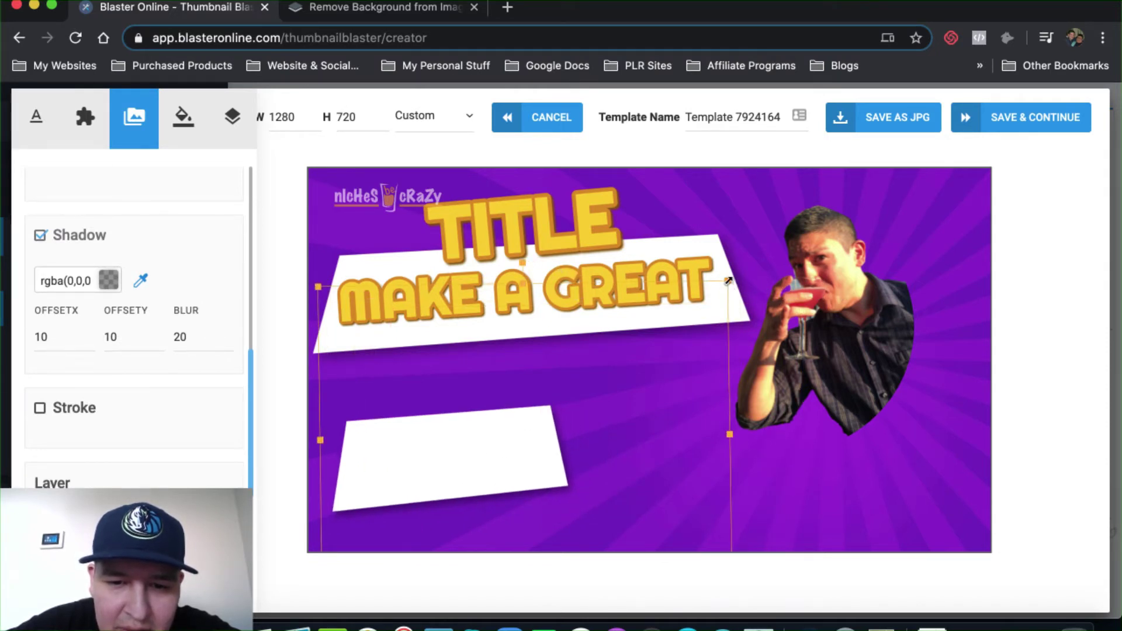
pyautogui.moveTo(726, 280); pyautogui.dragTo(714, 365)
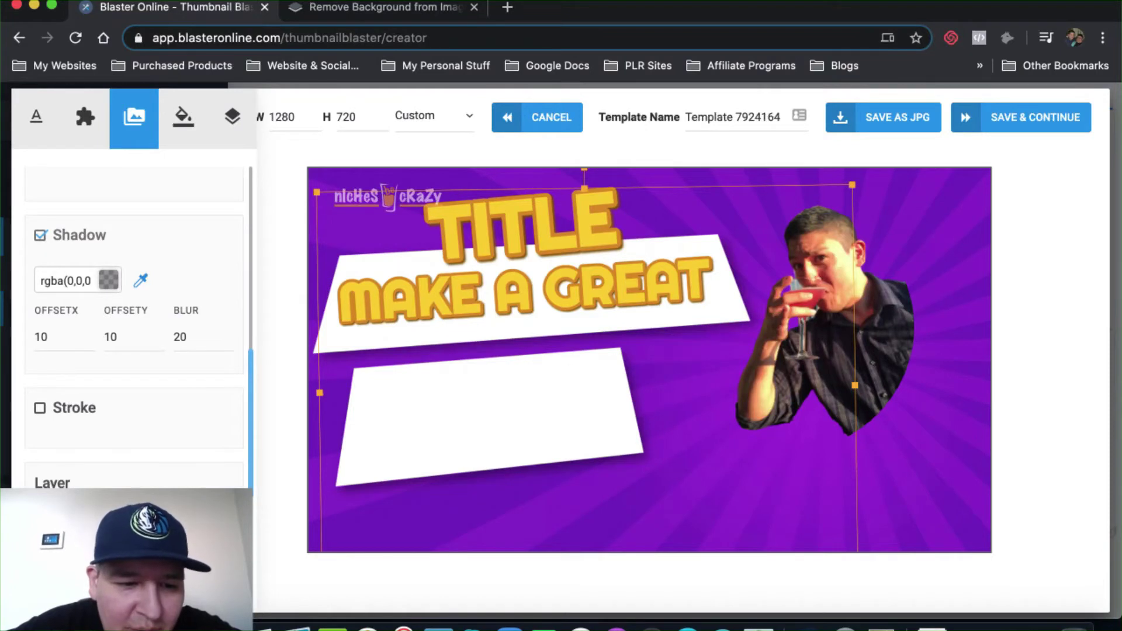
pyautogui.press('Delete')
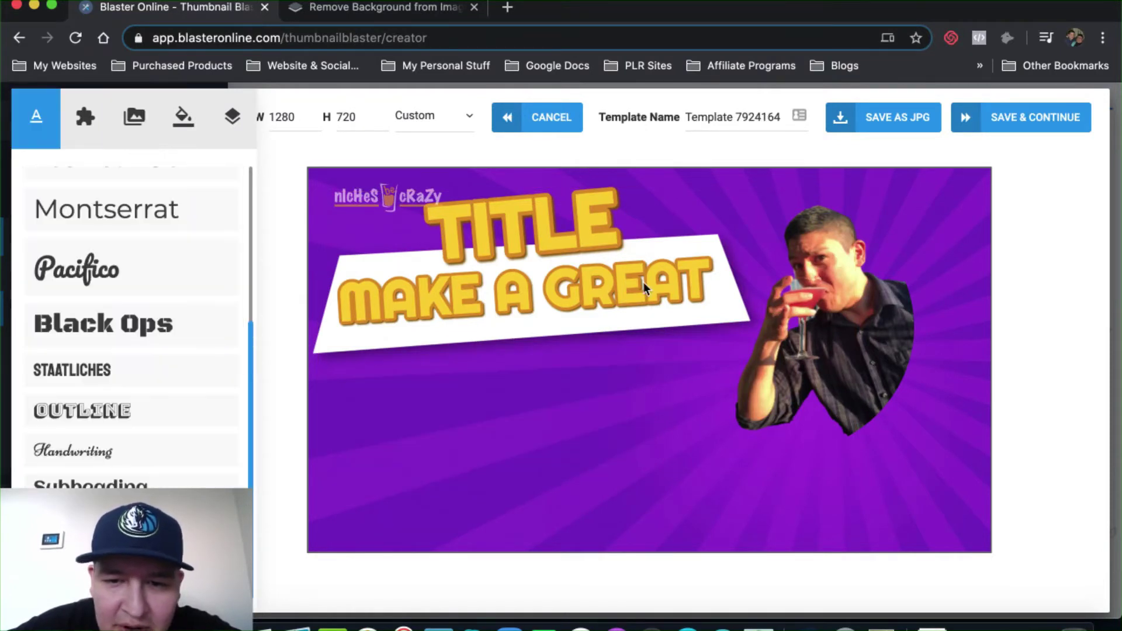
# - Duplicate the upper white banner and place the copy in the lower part of the canvas beneath the original
pyautogui.click(657, 325)
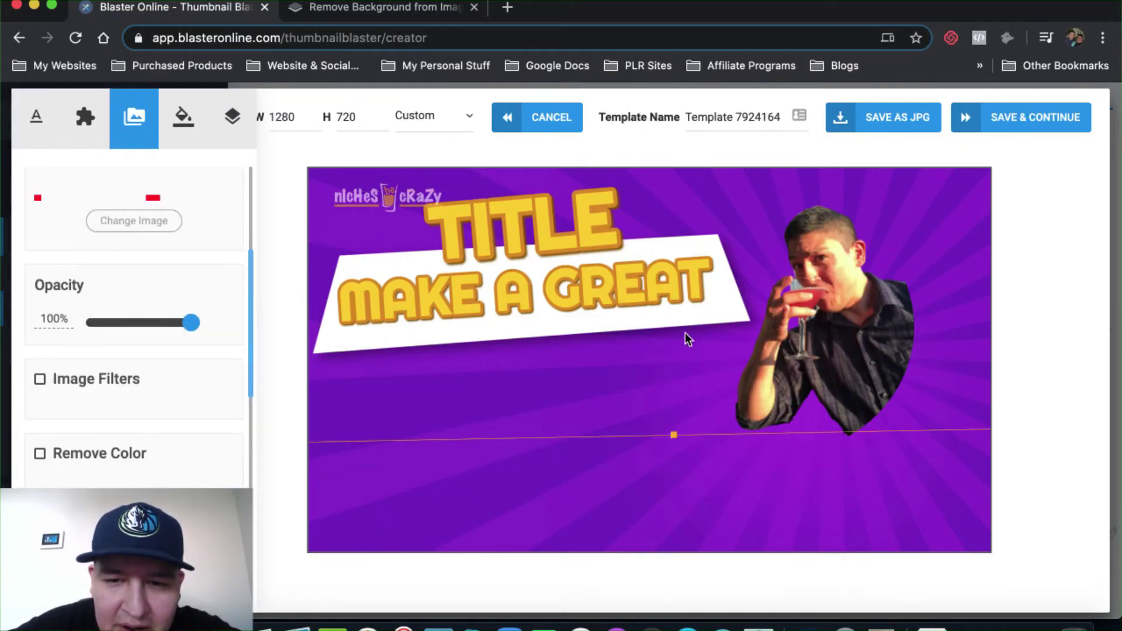
pyautogui.scroll(-5, 194, 459)
pyautogui.scroll(-3, 194, 452)
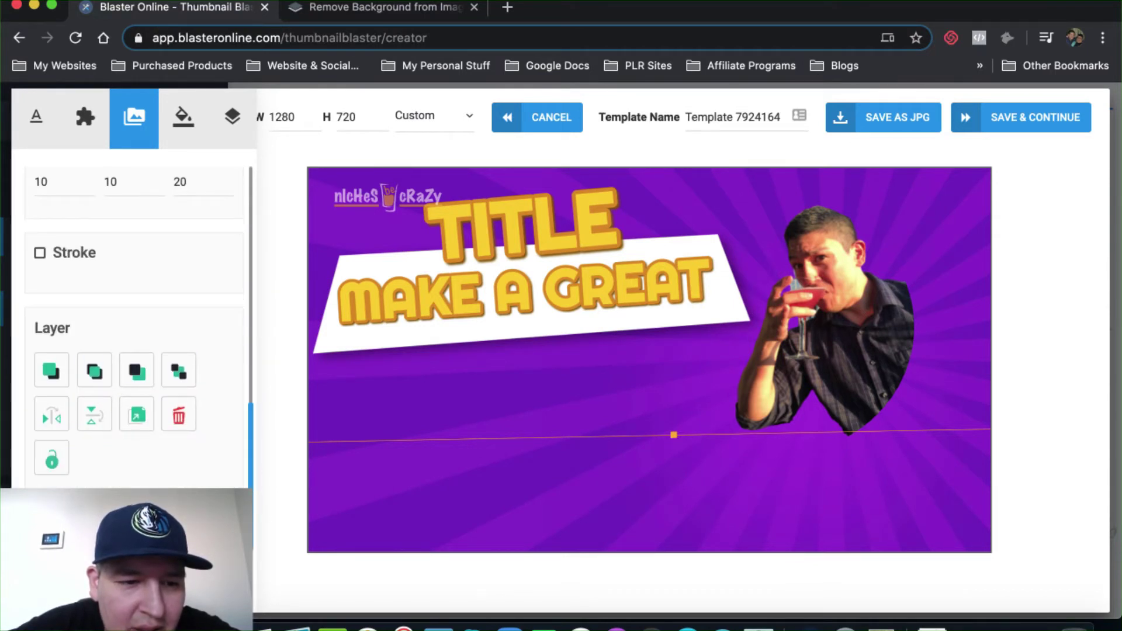
pyautogui.click(138, 417)
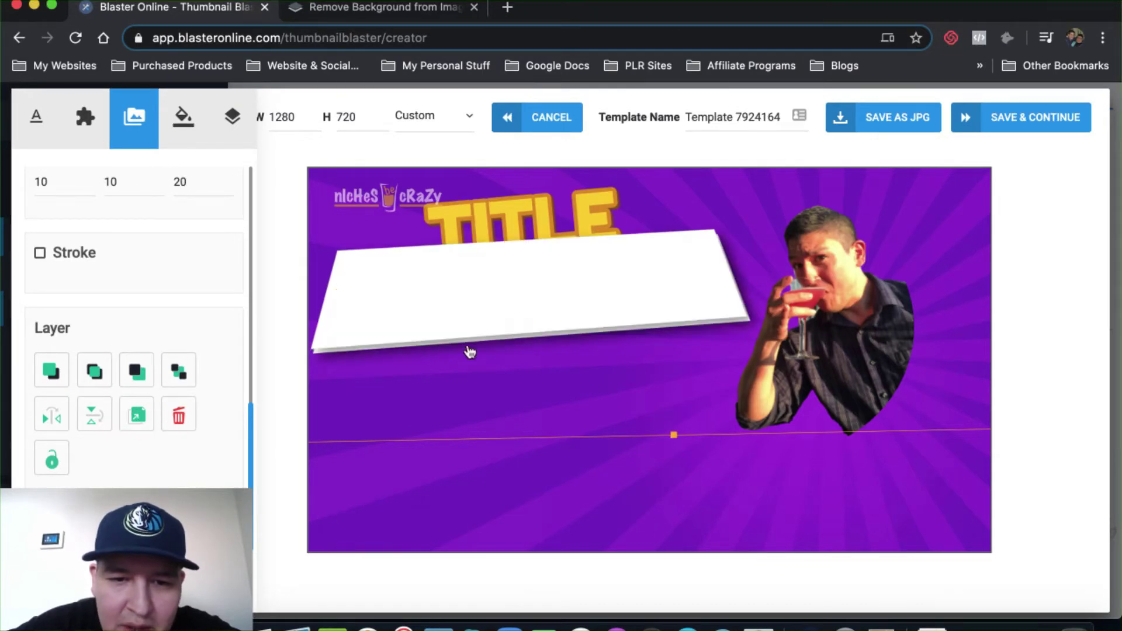
pyautogui.click(453, 386)
pyautogui.moveTo(453, 386); pyautogui.dragTo(466, 474)
pyautogui.moveTo(677, 438); pyautogui.dragTo(660, 448)
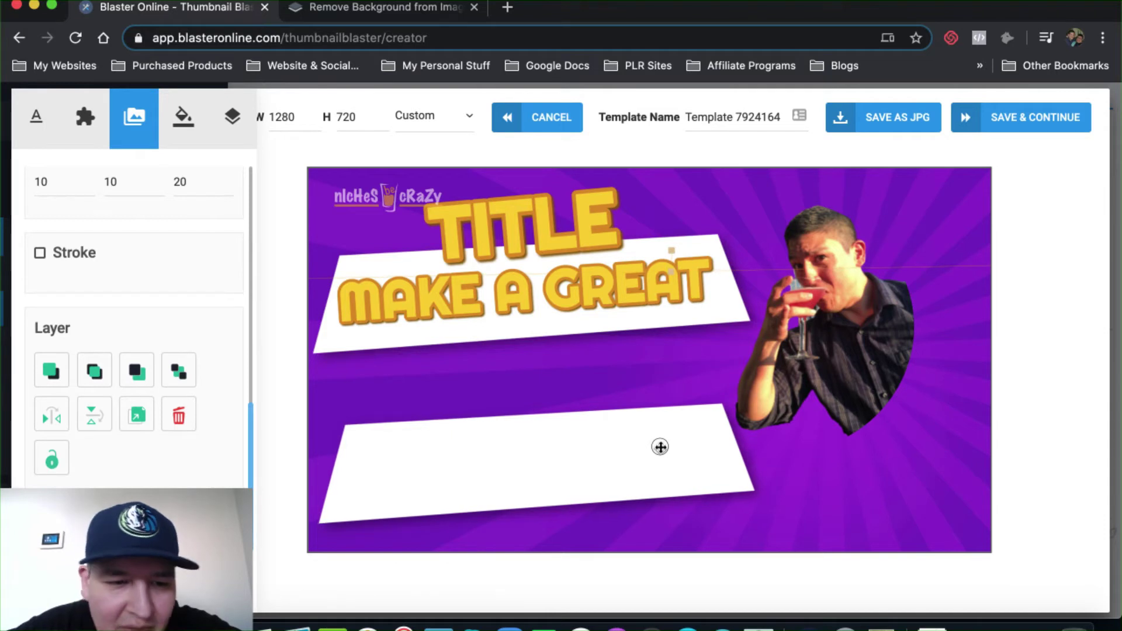
# - Move the "TITLE" text onto the lower banner's left part and reorder its layer so it sits in front of the banner
pyautogui.click(501, 231)
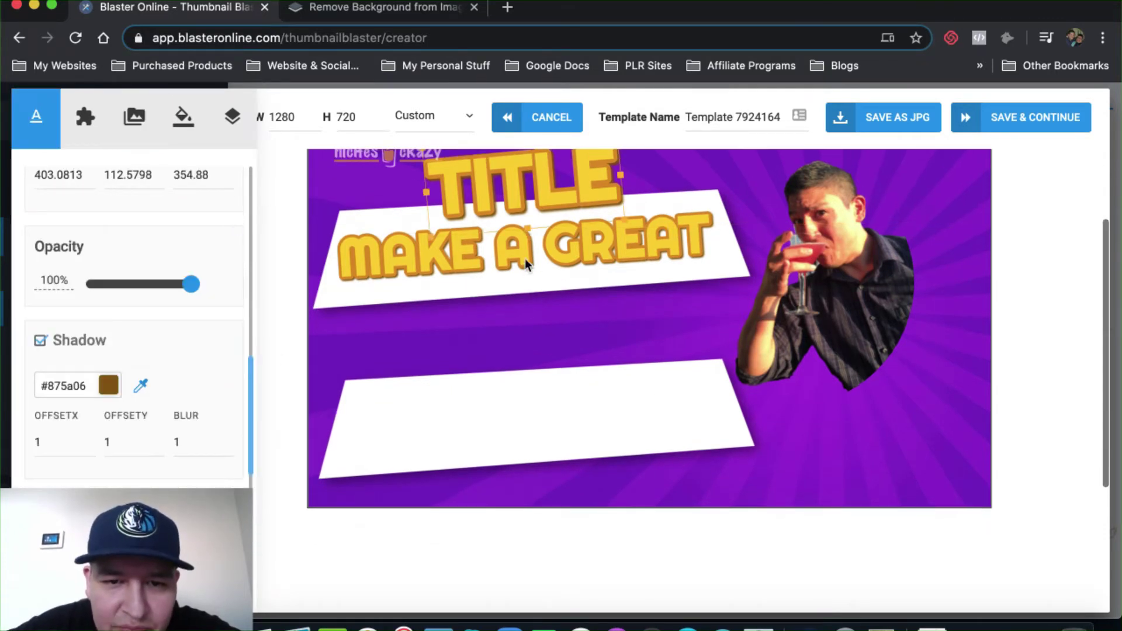
pyautogui.moveTo(495, 224); pyautogui.dragTo(432, 453)
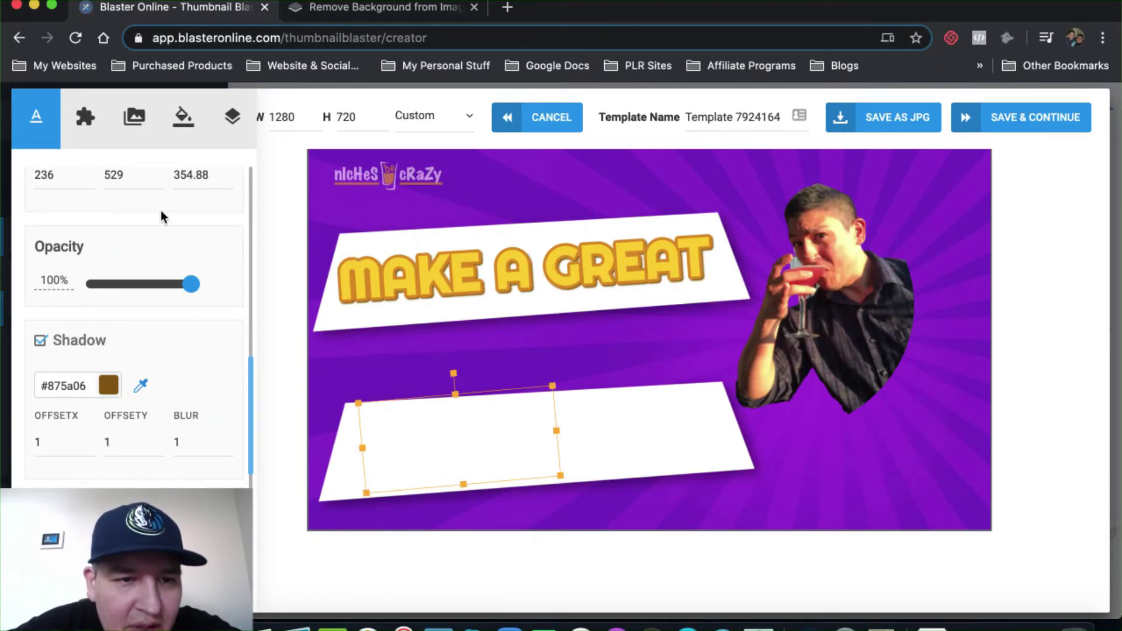
pyautogui.click(237, 129)
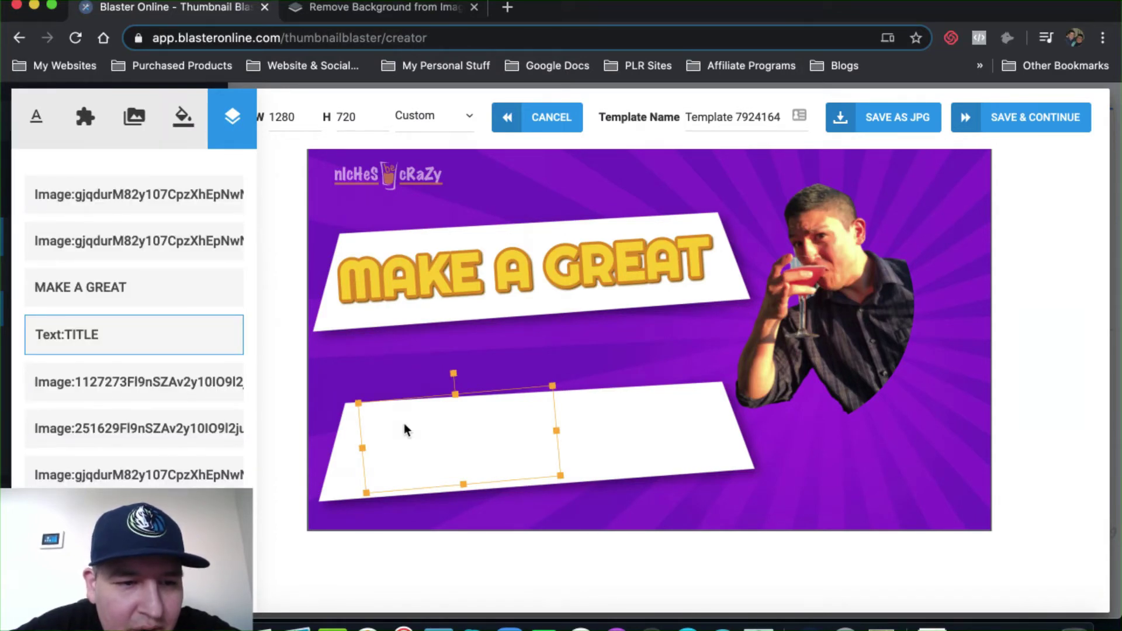
pyautogui.click(120, 336)
pyautogui.moveTo(121, 337); pyautogui.dragTo(117, 478)
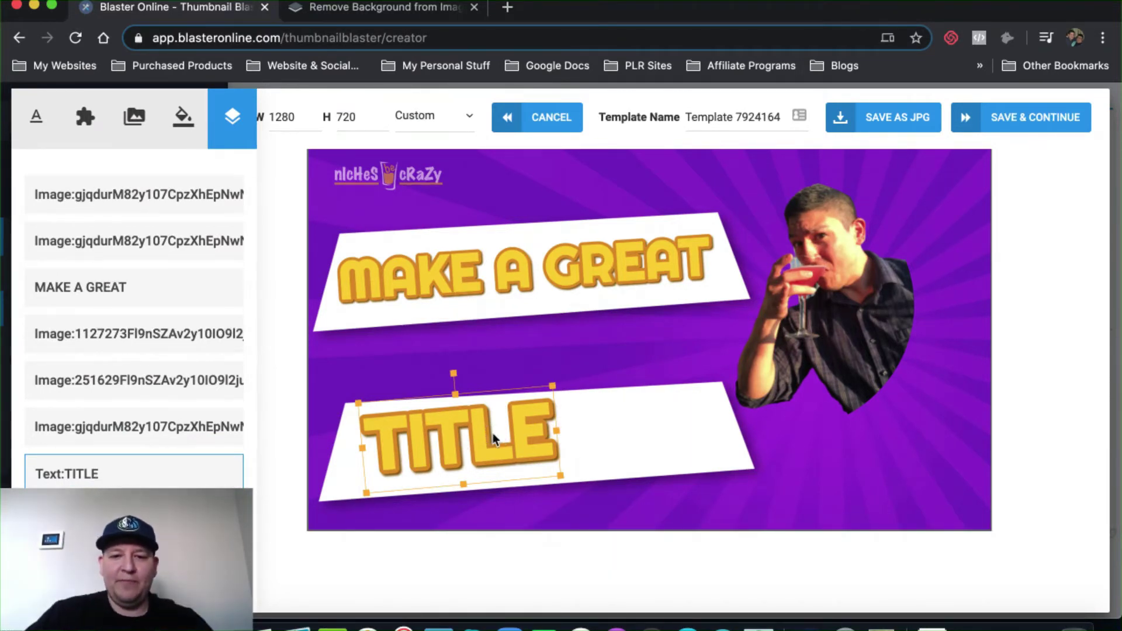
# - Replace the "TITLE" text on the lower banner with "YOUTUBE CUSTOM" in capital letters
pyautogui.doubleClick(493, 433)
pyautogui.write('YOUTUBE')
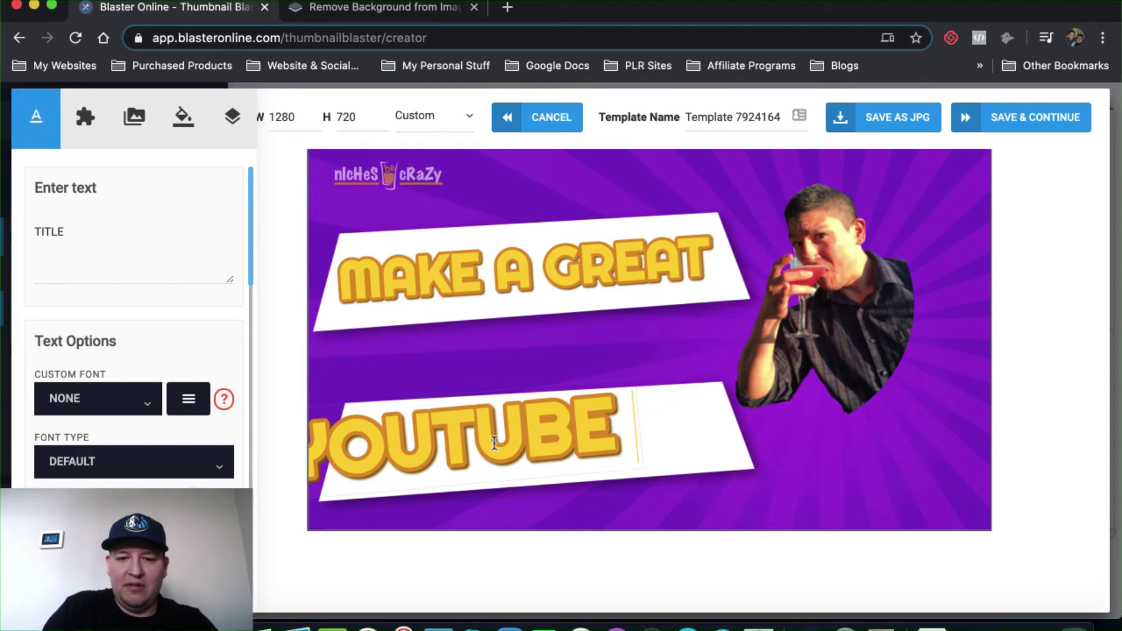
pyautogui.write(' CUSTOM')
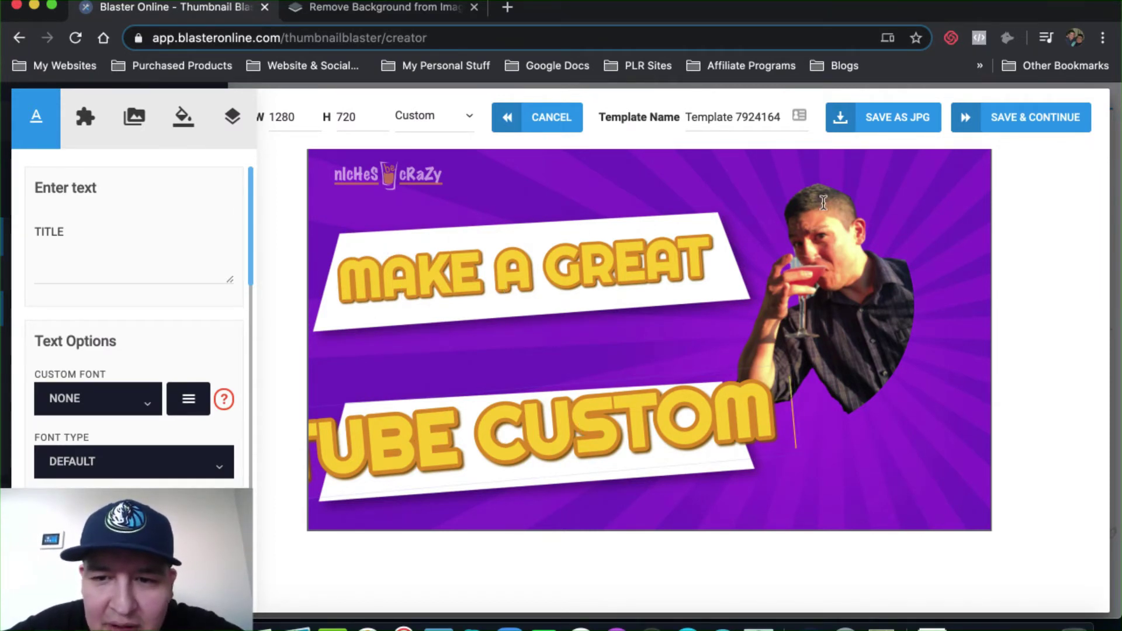
pyautogui.click(628, 413)
pyautogui.click(627, 412)
pyautogui.click(696, 430)
pyautogui.click(695, 431)
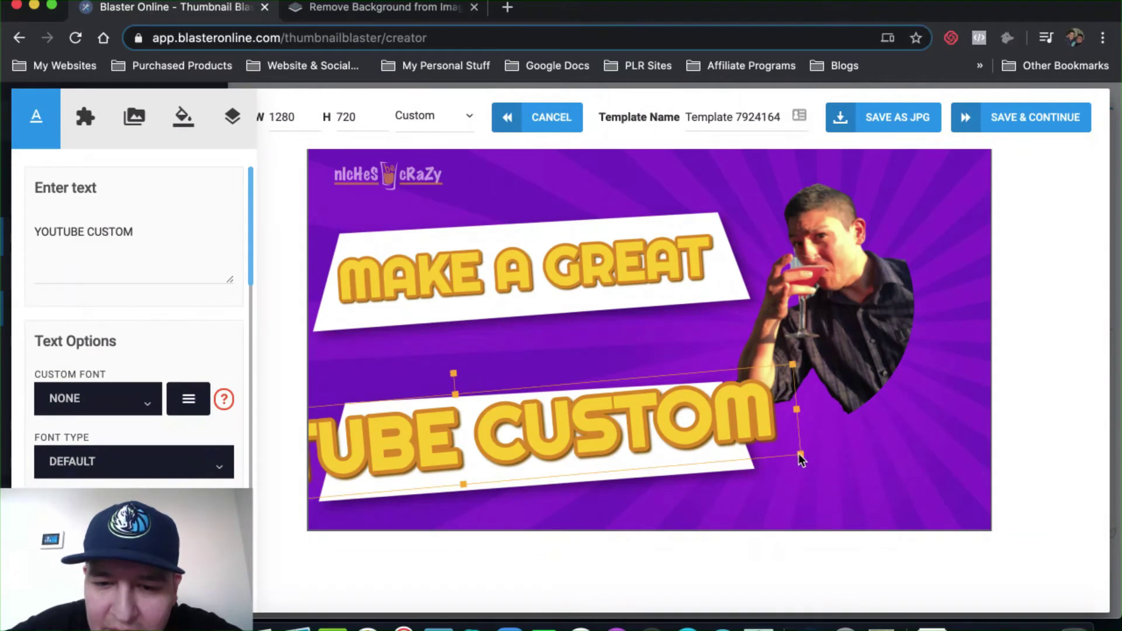
# - Shrink the "YOUTUBE CUSTOM" text to the lower banner's width and center it on the banner
pyautogui.moveTo(801, 456); pyautogui.dragTo(639, 441)
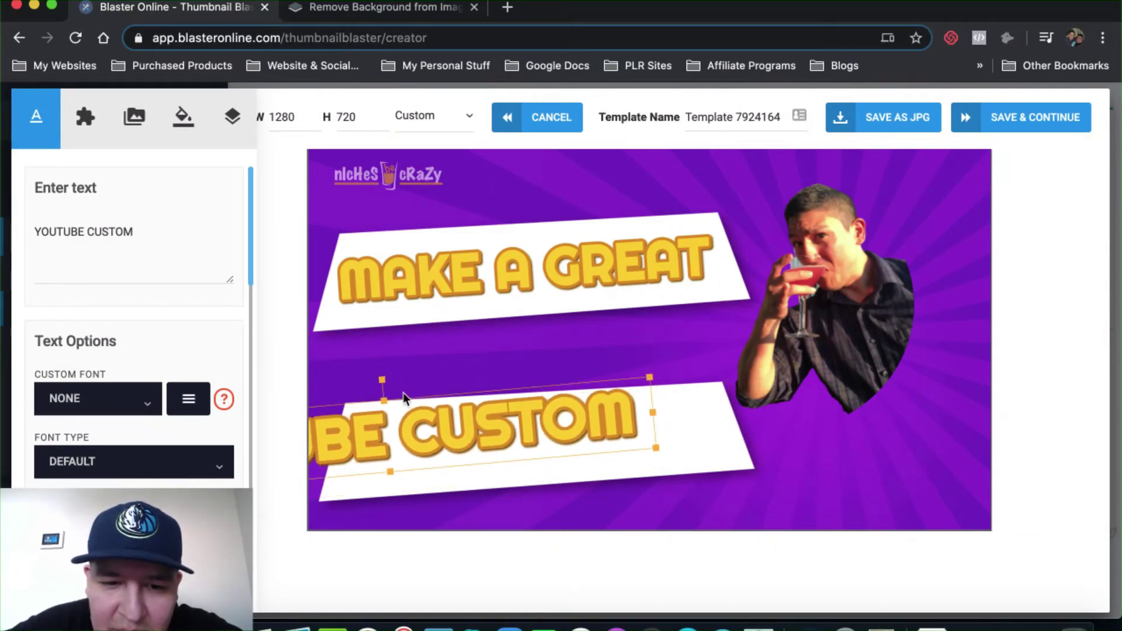
pyautogui.moveTo(394, 435); pyautogui.dragTo(552, 438)
pyautogui.moveTo(817, 453); pyautogui.dragTo(725, 447)
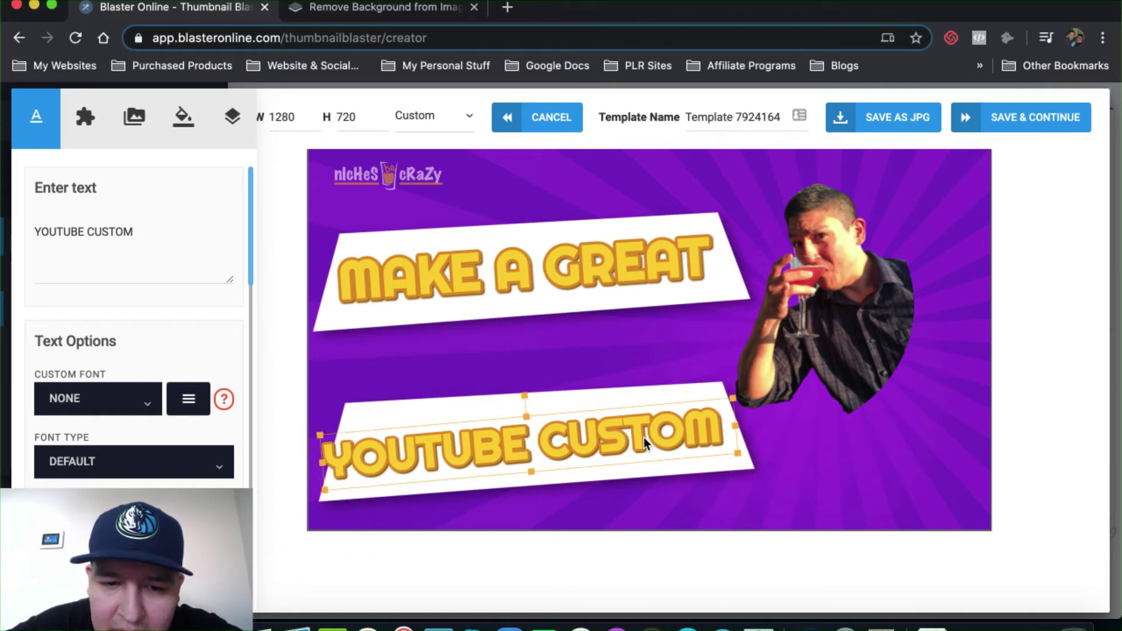
pyautogui.moveTo(642, 437)
pyautogui.mouseDown()
pyautogui.moveTo(683, 436)
pyautogui.moveTo(656, 433)
pyautogui.mouseUp()
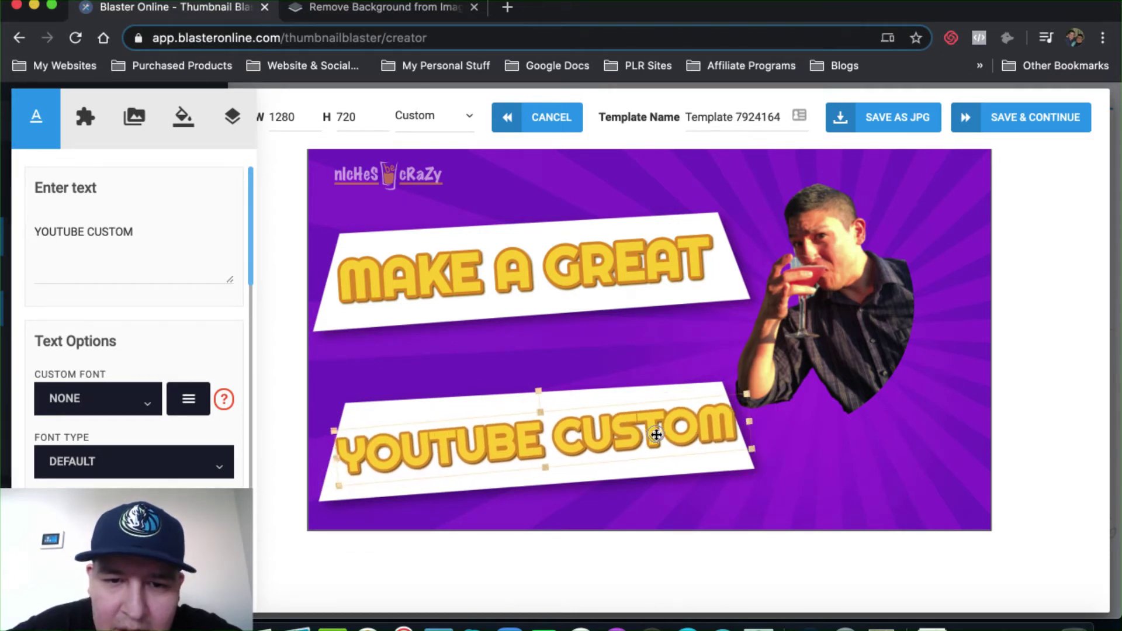
# - Select the upper white banner together with its "MAKE A GREAT" text and move both slightly up, closer to the logo
pyautogui.click(500, 233)
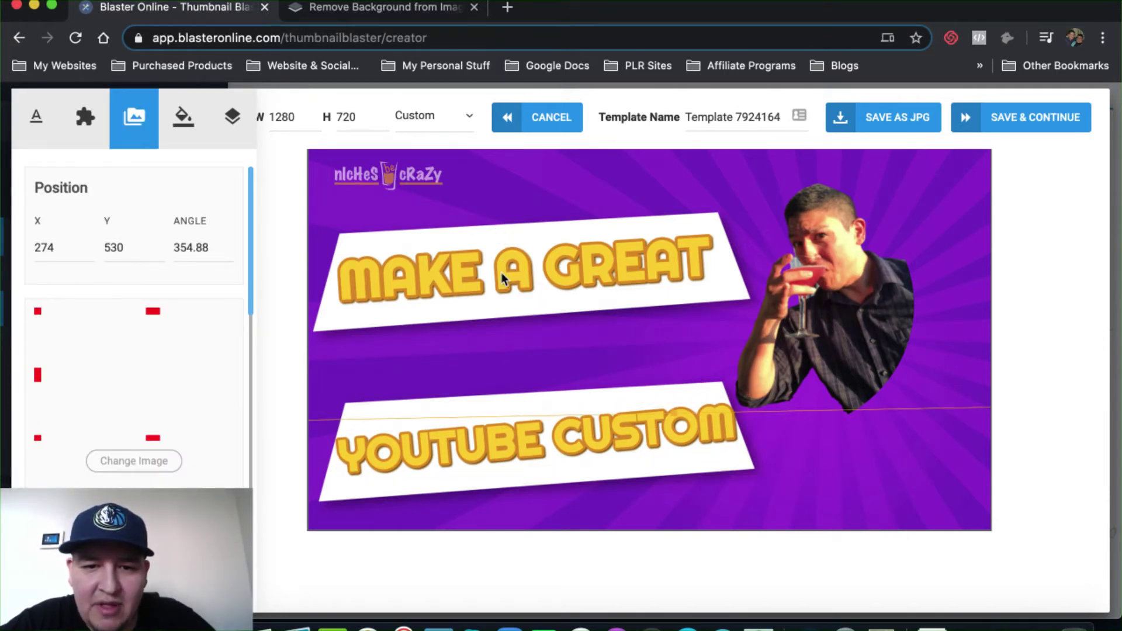
pyautogui.click(502, 273)
pyautogui.click(487, 234)
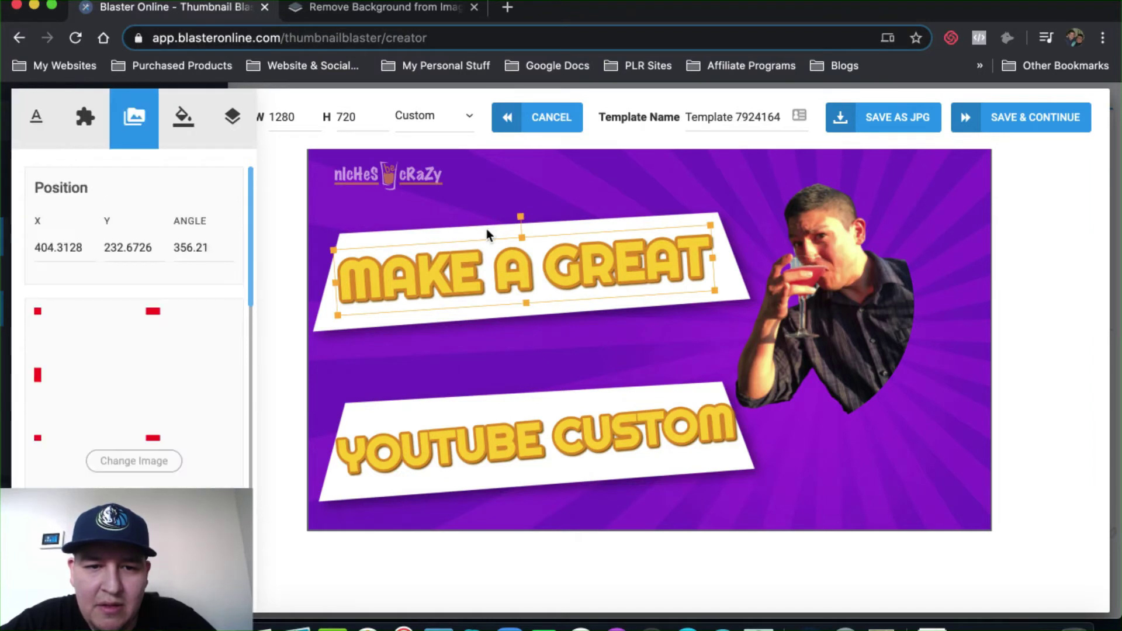
pyautogui.click(486, 231)
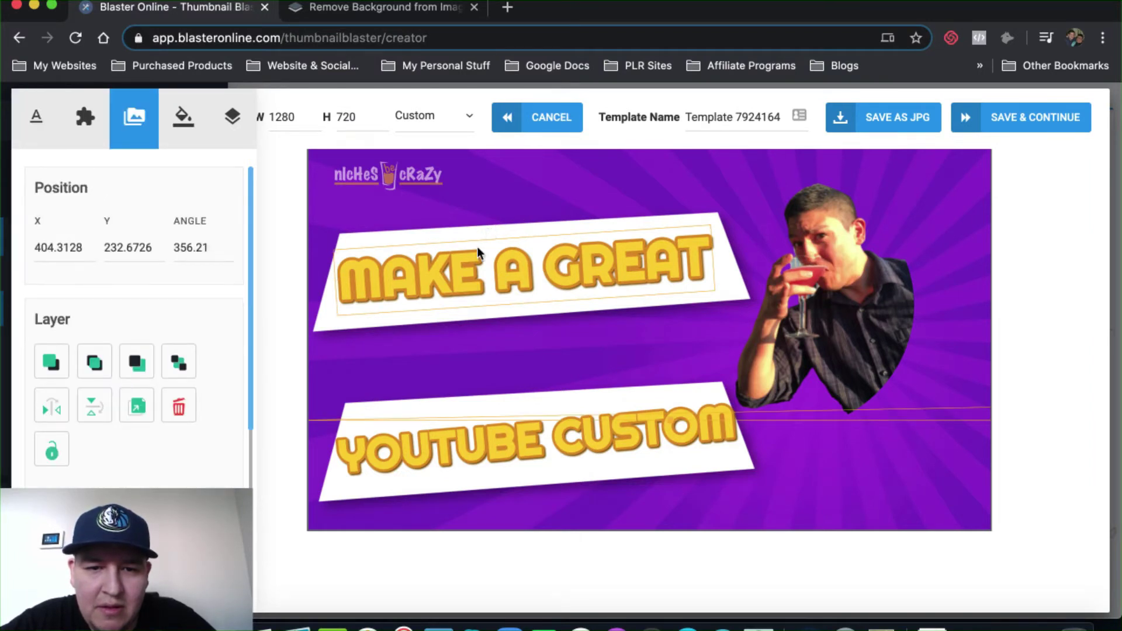
pyautogui.moveTo(477, 246); pyautogui.dragTo(478, 220)
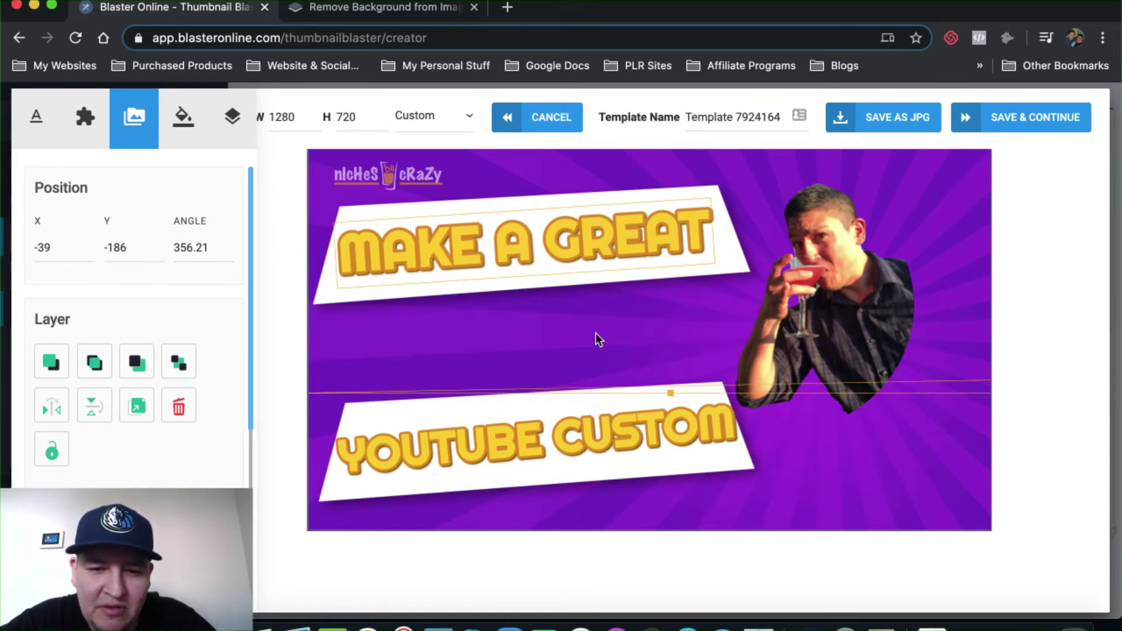
# - Shrink the "YOUTUBE CUSTOM" text slightly and re-center it on the lower banner
pyautogui.click(663, 441)
pyautogui.click(664, 443)
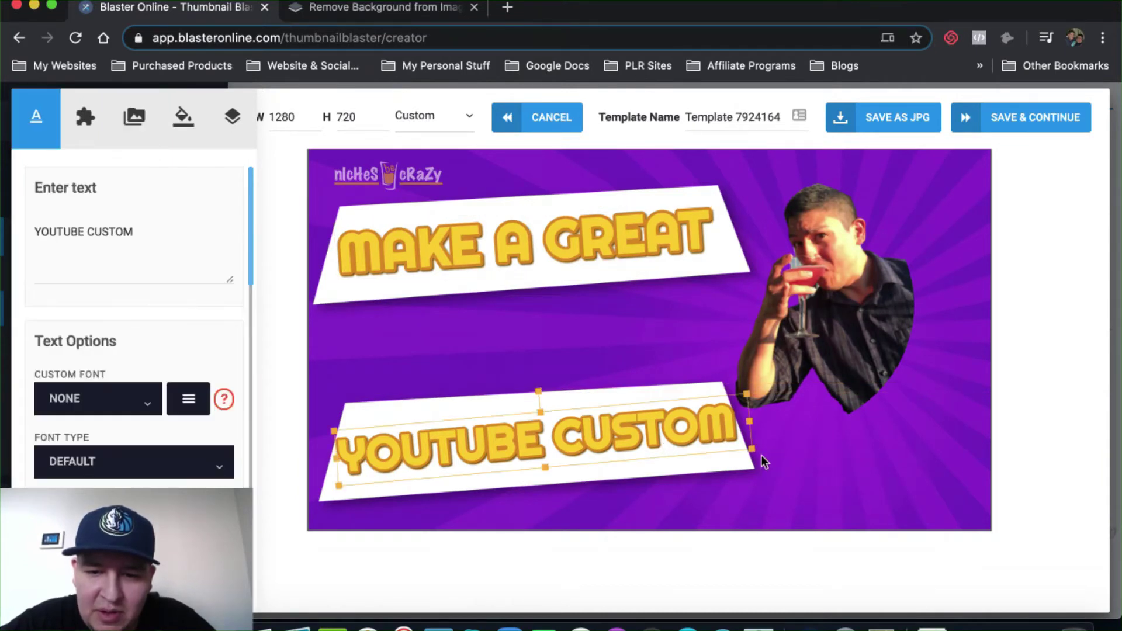
pyautogui.moveTo(753, 451); pyautogui.dragTo(738, 450)
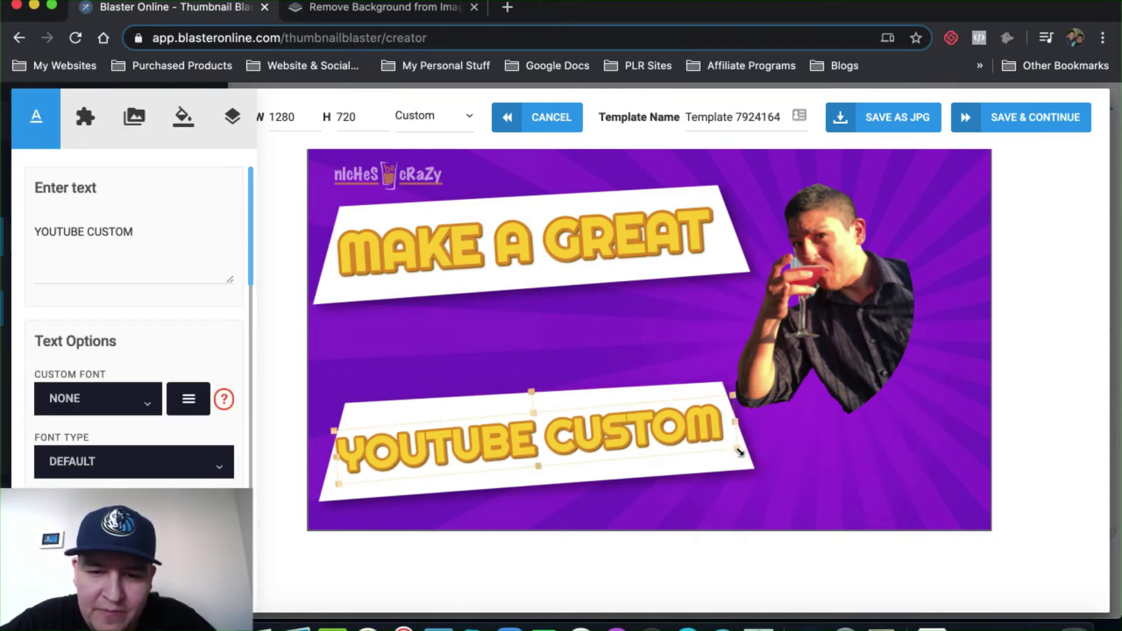
pyautogui.moveTo(654, 436); pyautogui.dragTo(658, 436)
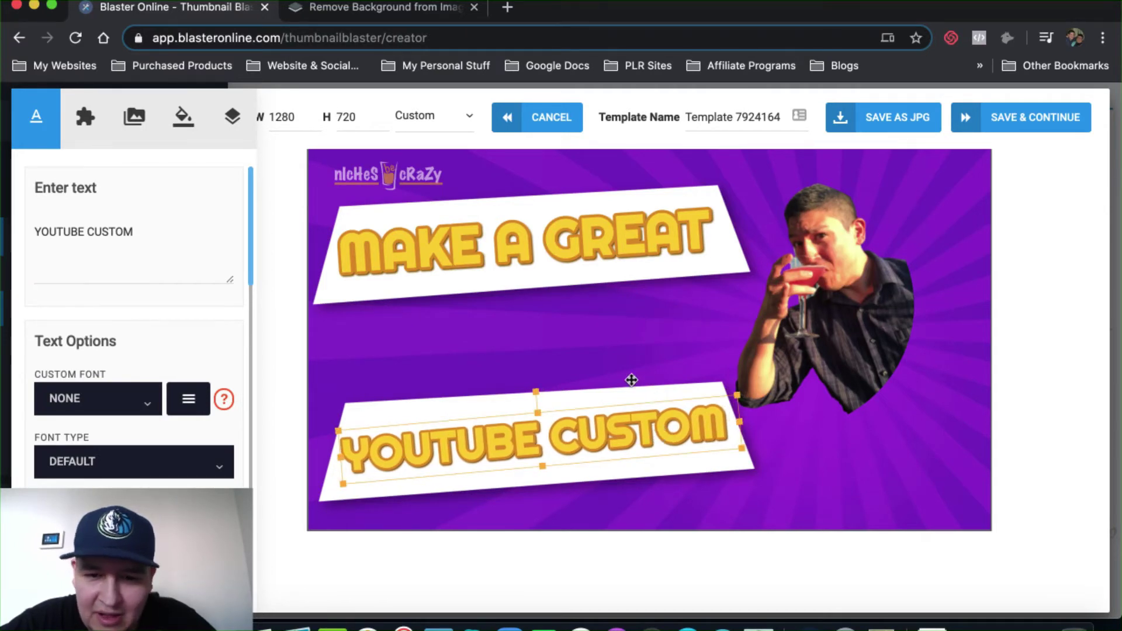
# - Select the lower banner together with its "YOUTUBE CUSTOM" text and move both up to just beneath the upper banner
pyautogui.click(587, 401)
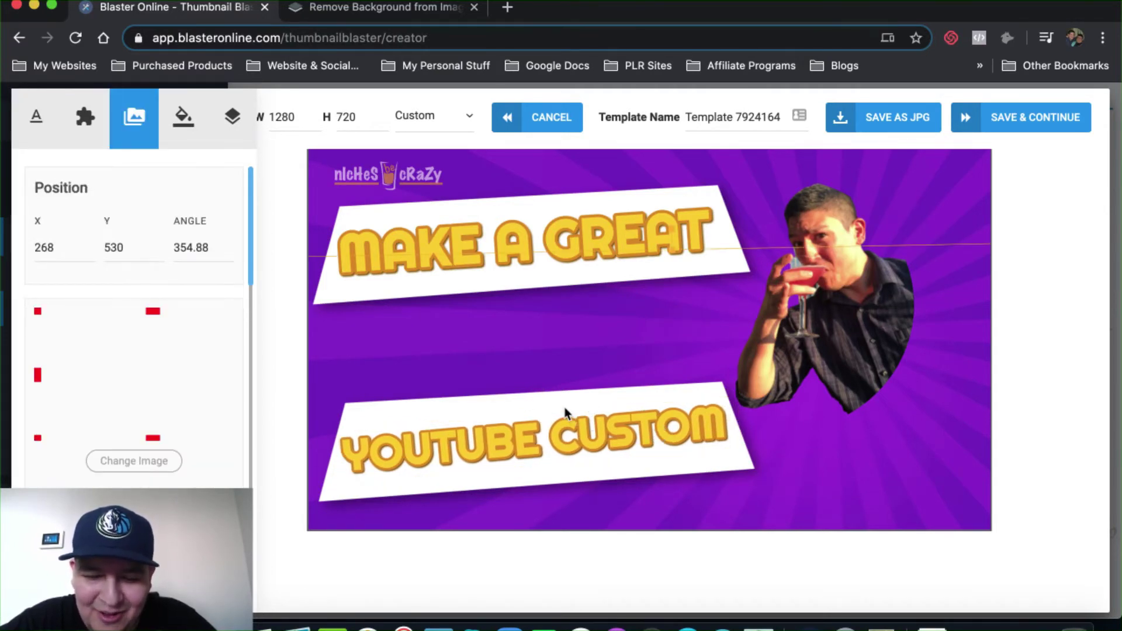
pyautogui.click(593, 436)
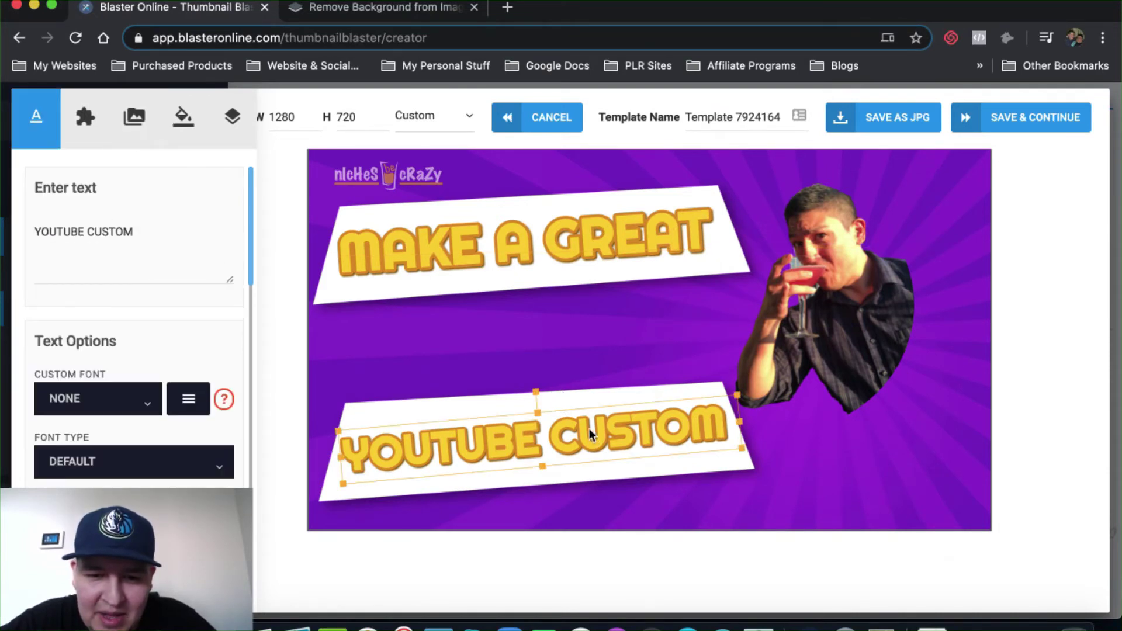
pyautogui.click(512, 401)
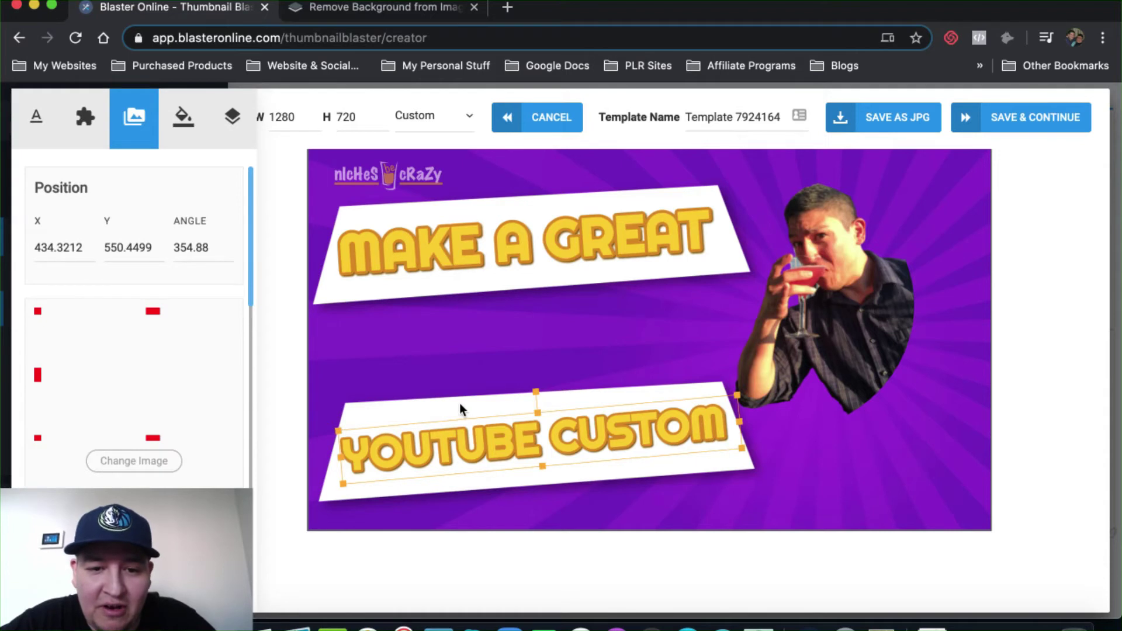
pyautogui.click(418, 409)
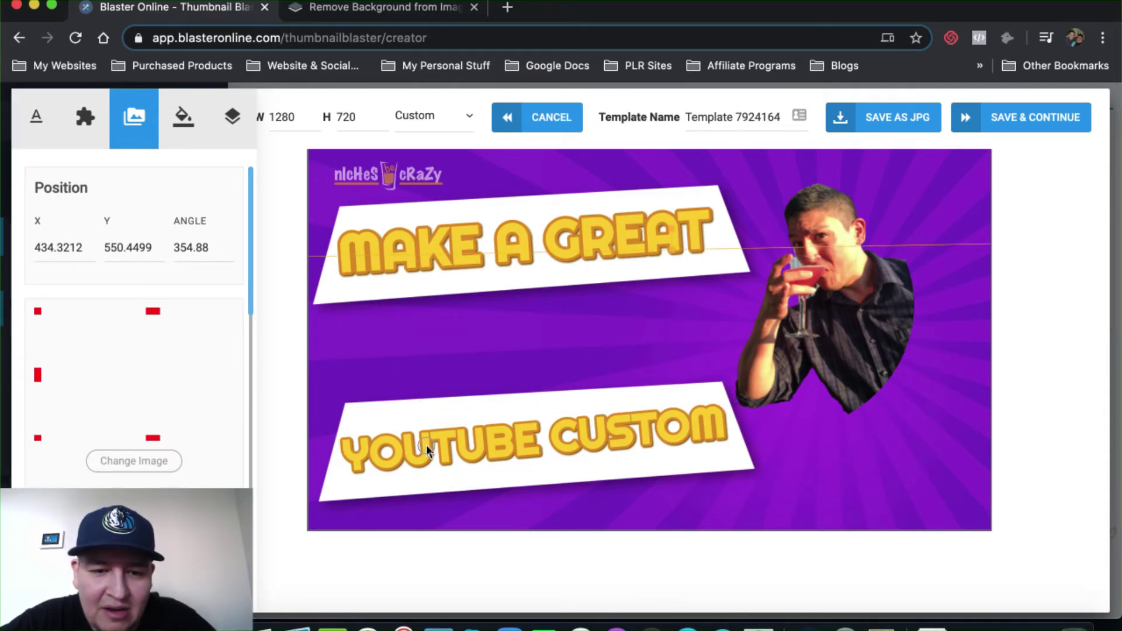
pyautogui.click(419, 412)
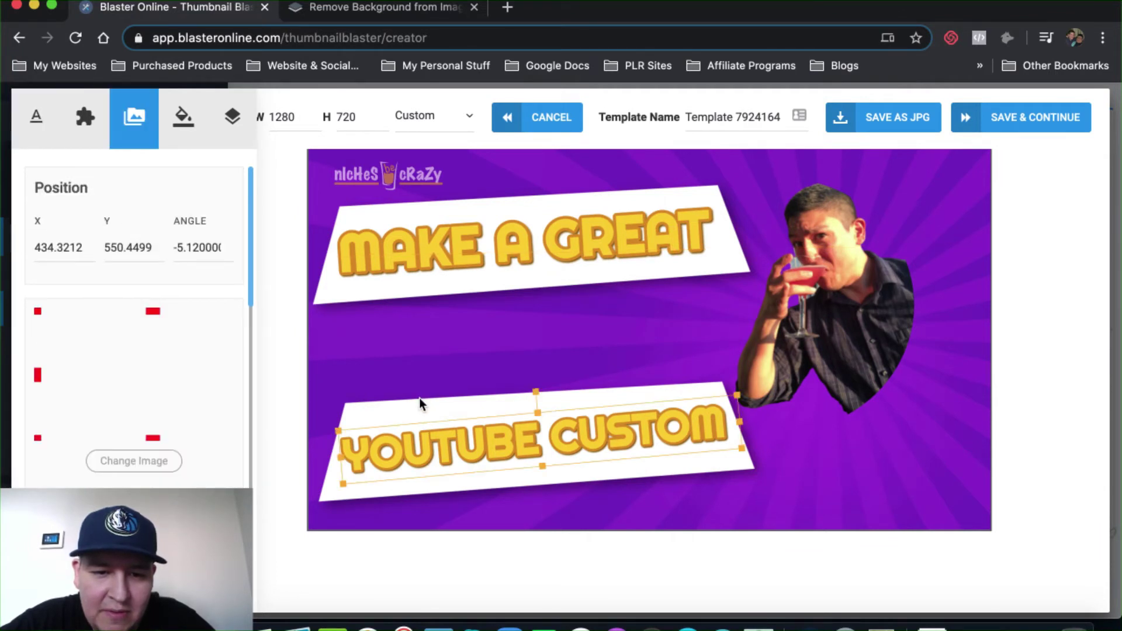
pyautogui.moveTo(523, 403); pyautogui.dragTo(514, 369)
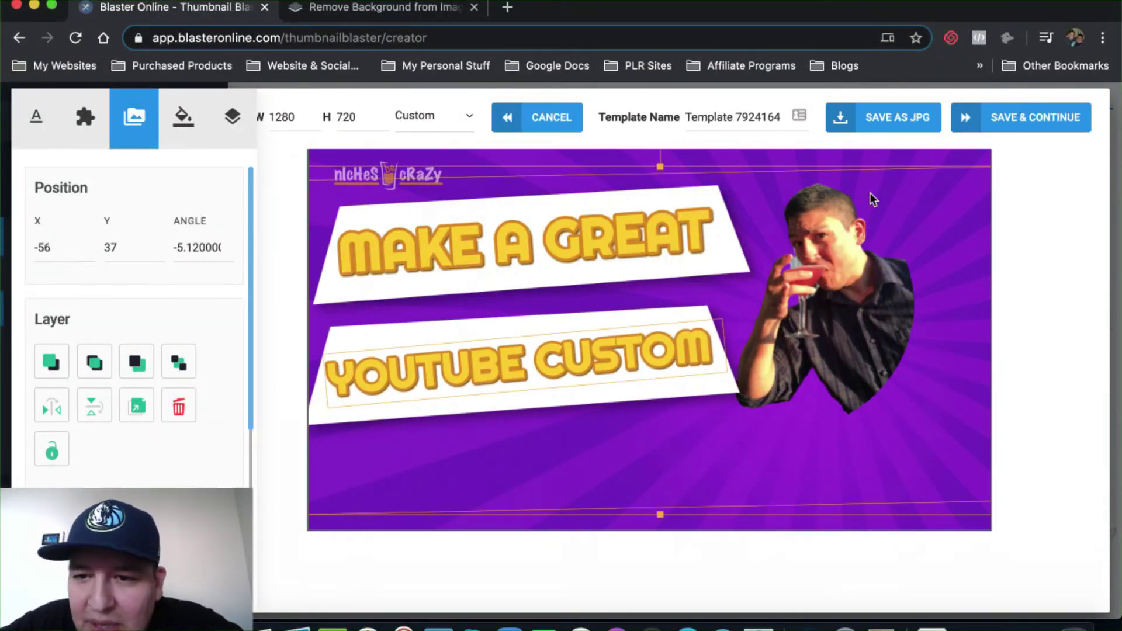
# - Scale the profile picture down slightly and place it beside the right ends of the two banners
pyautogui.click(848, 178)
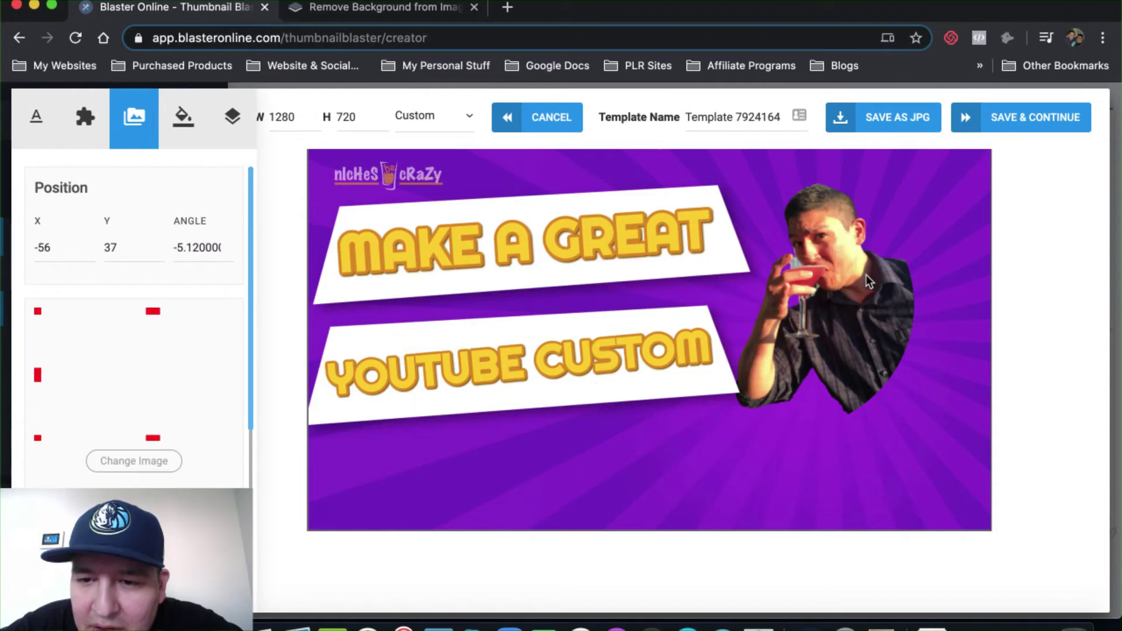
pyautogui.click(854, 370)
pyautogui.moveTo(914, 433); pyautogui.dragTo(876, 396)
pyautogui.moveTo(781, 331)
pyautogui.mouseDown()
pyautogui.moveTo(804, 357)
pyautogui.moveTo(795, 343)
pyautogui.mouseUp()
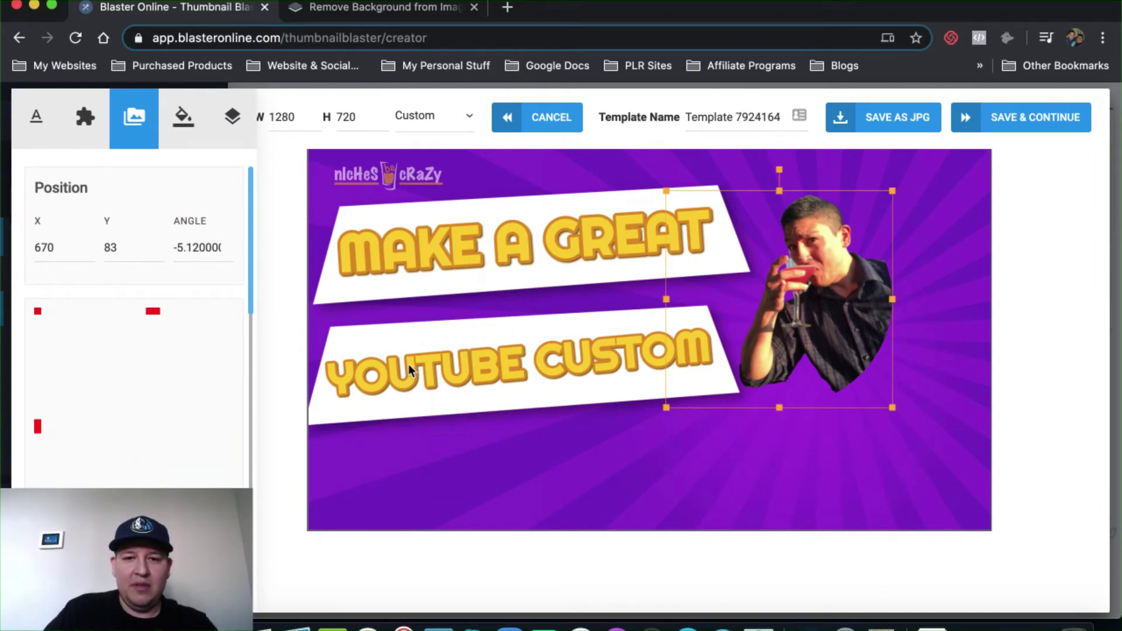
# - Try to duplicate the upper banner and its "MAKE A GREAT" text as a group, and undo the resulting changes, including the background move
pyautogui.click(533, 260)
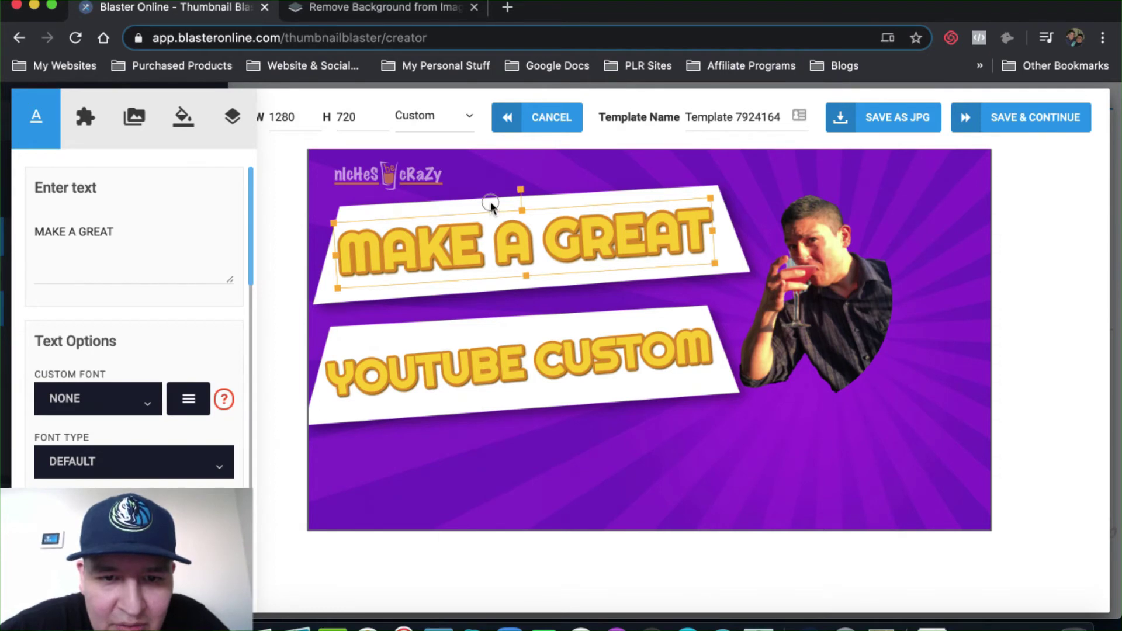
pyautogui.click(490, 202)
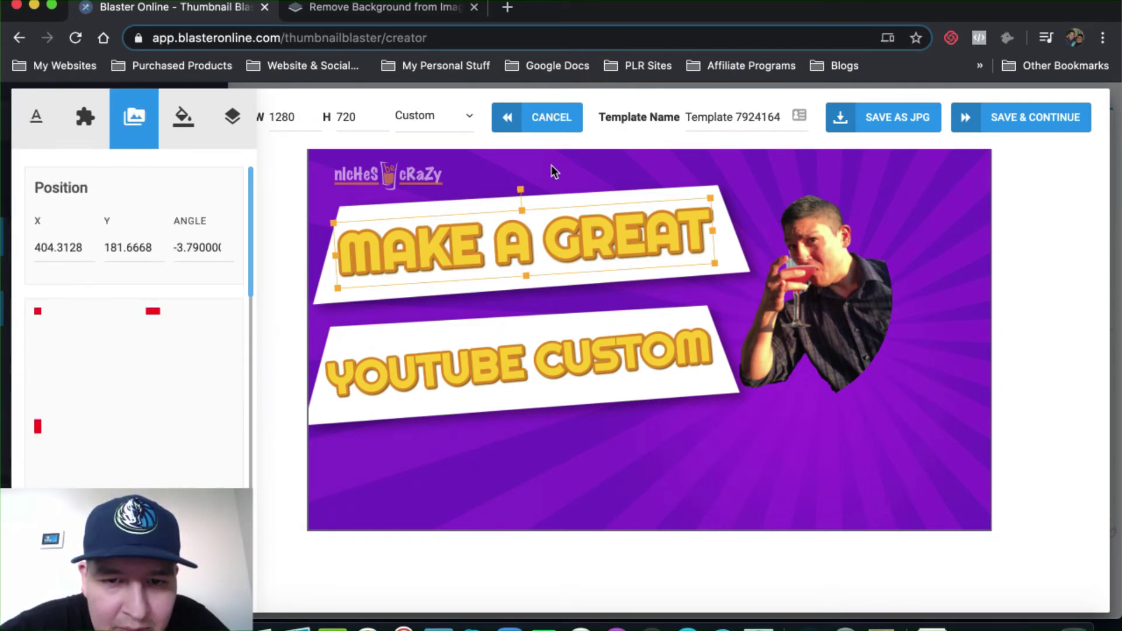
pyautogui.click(569, 284)
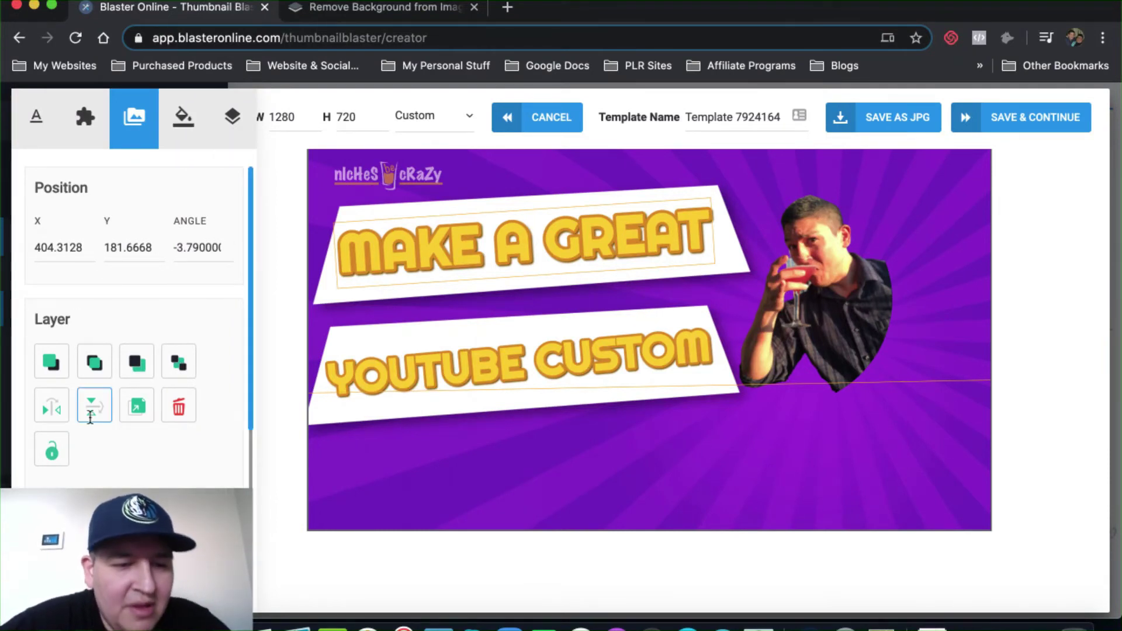
pyautogui.click(139, 407)
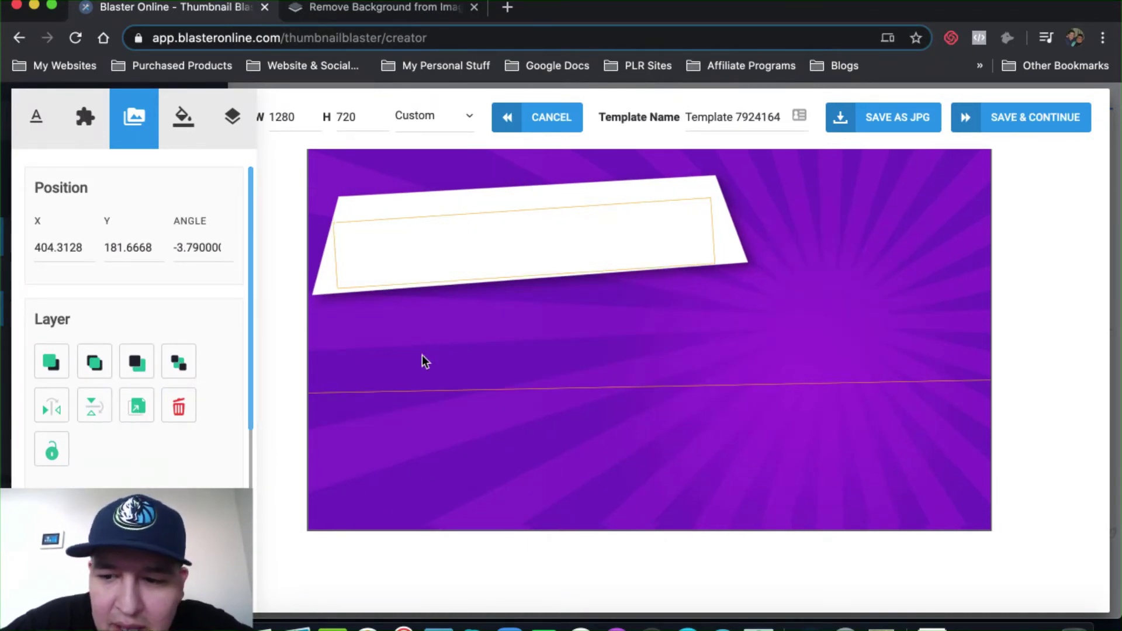
pyautogui.moveTo(496, 297); pyautogui.dragTo(504, 318)
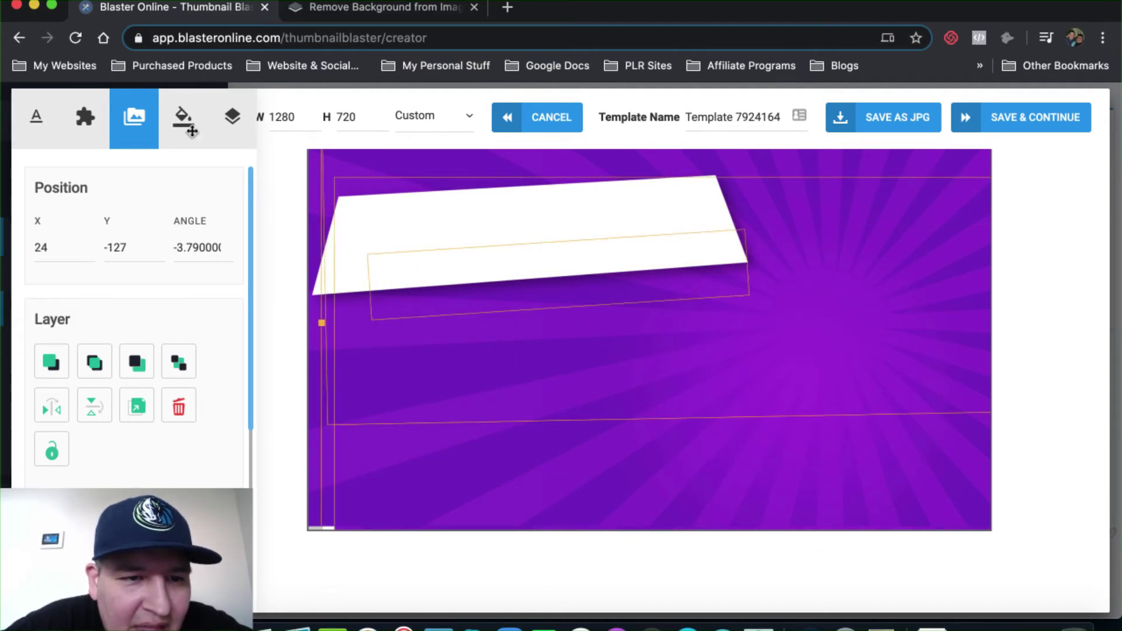
pyautogui.click(233, 118)
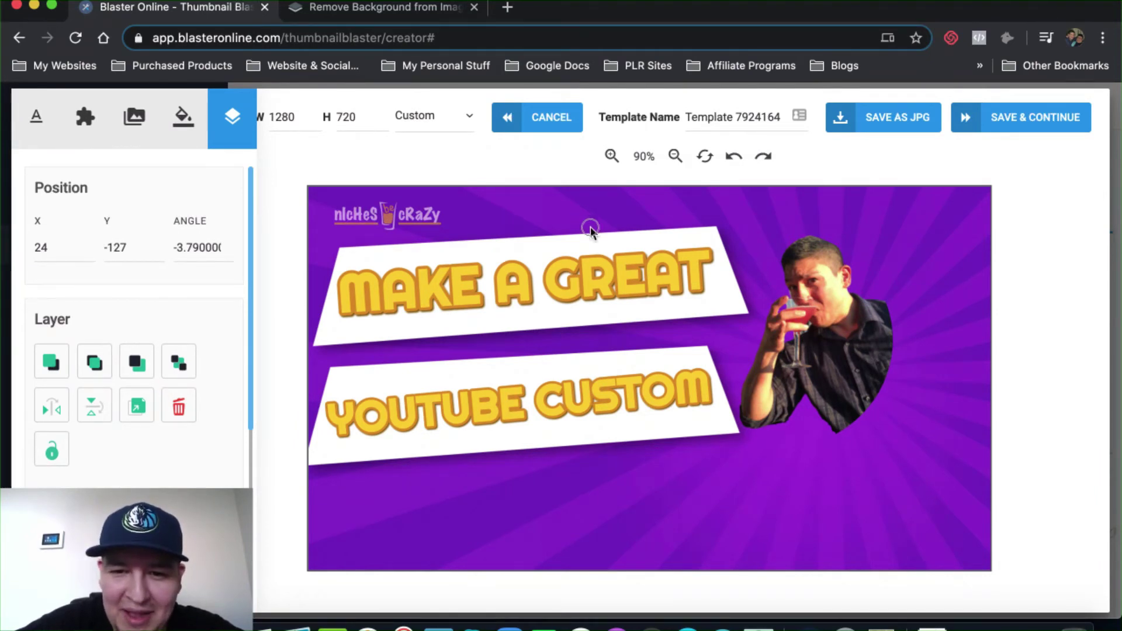
pyautogui.click(608, 240)
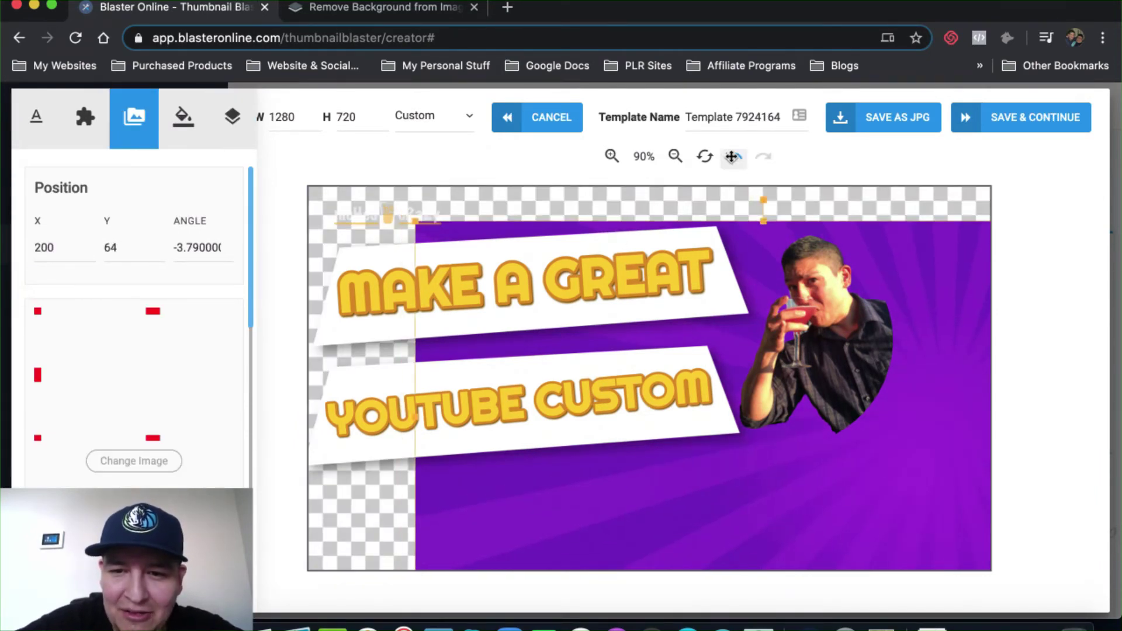
pyautogui.click(731, 157)
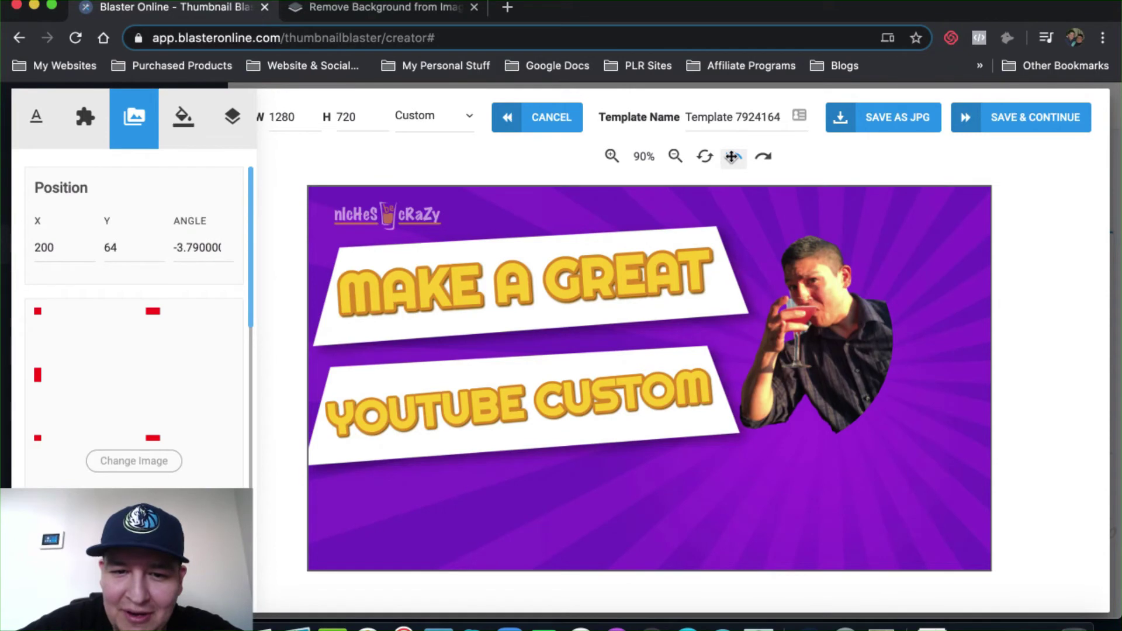
# - Try to select the lower banner with its "YOUTUBE CUSTOM" text and move them as a group, and undo the move
pyautogui.click(419, 408)
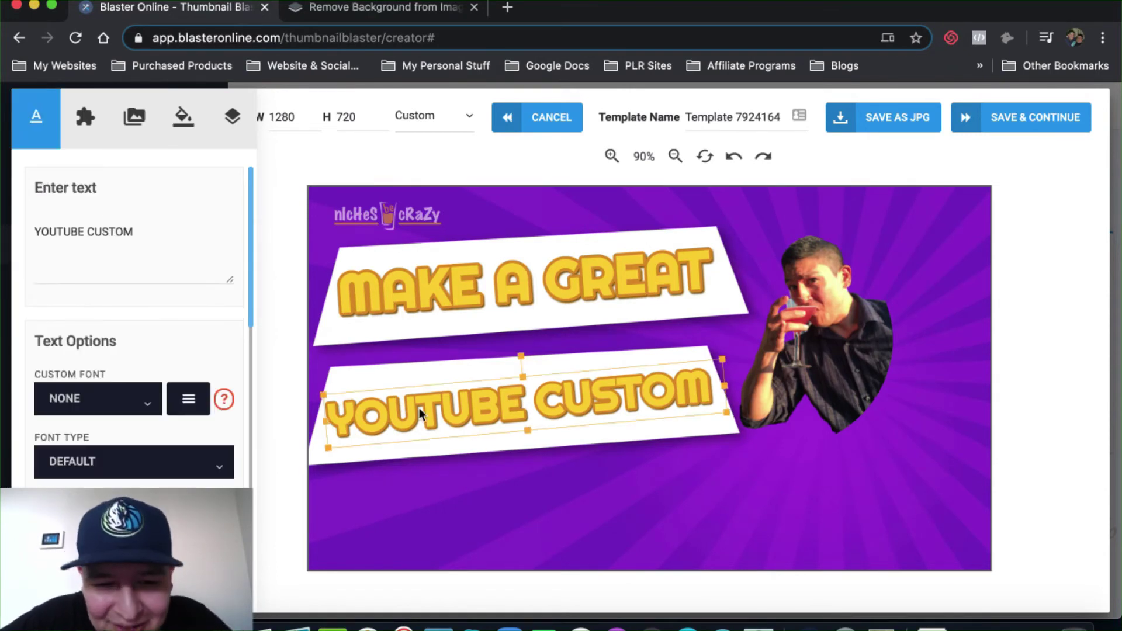
pyautogui.click(383, 381)
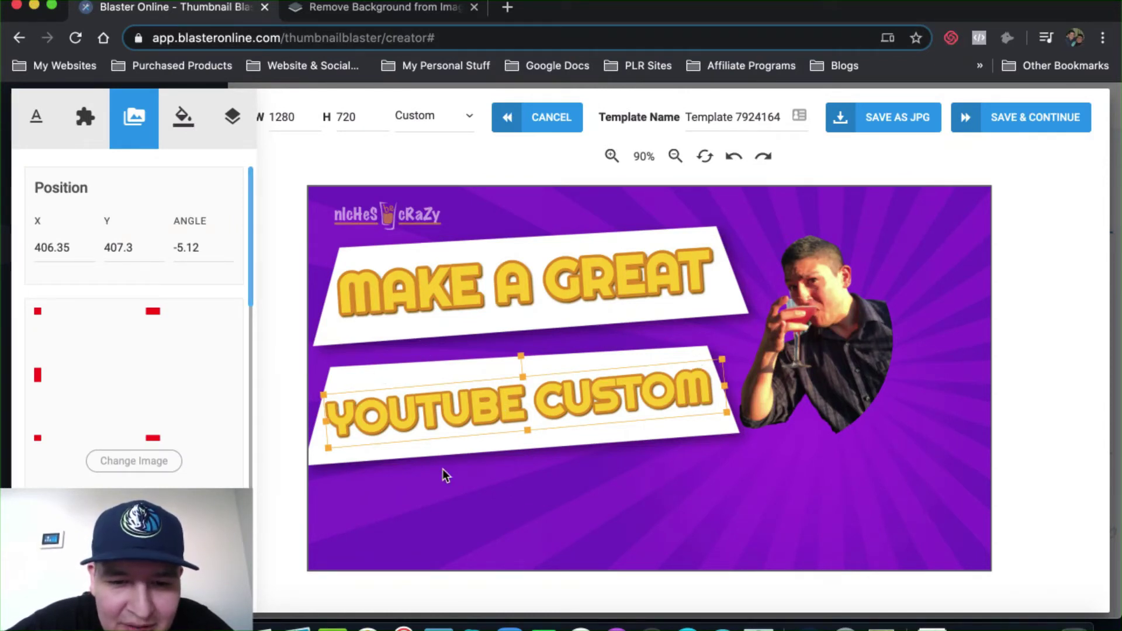
pyautogui.click(467, 415)
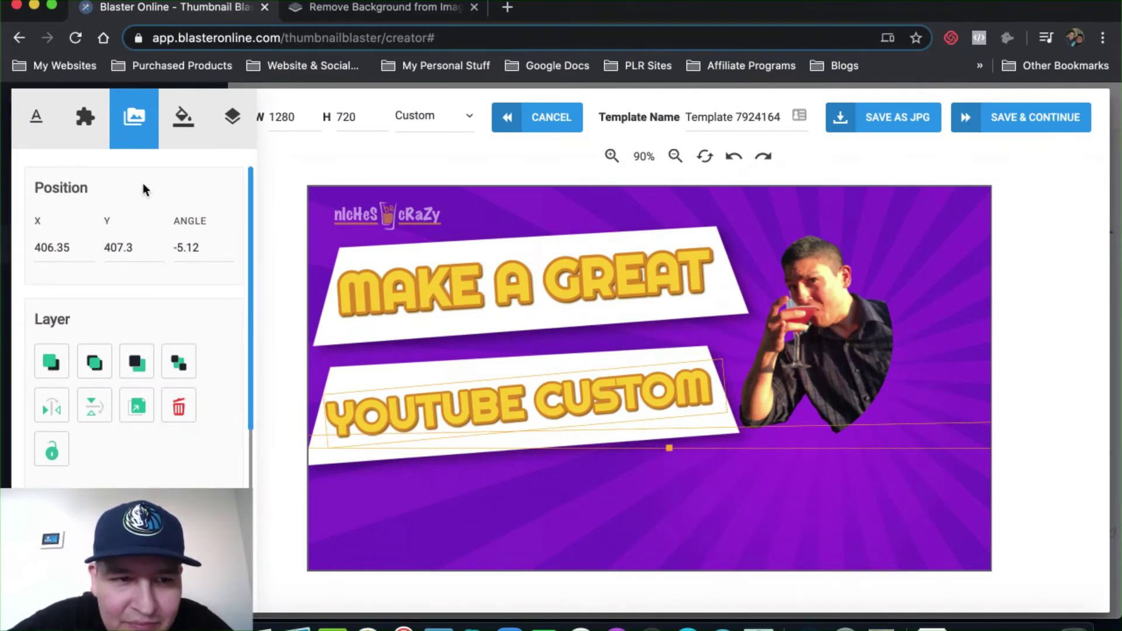
pyautogui.click(70, 113)
pyautogui.click(135, 116)
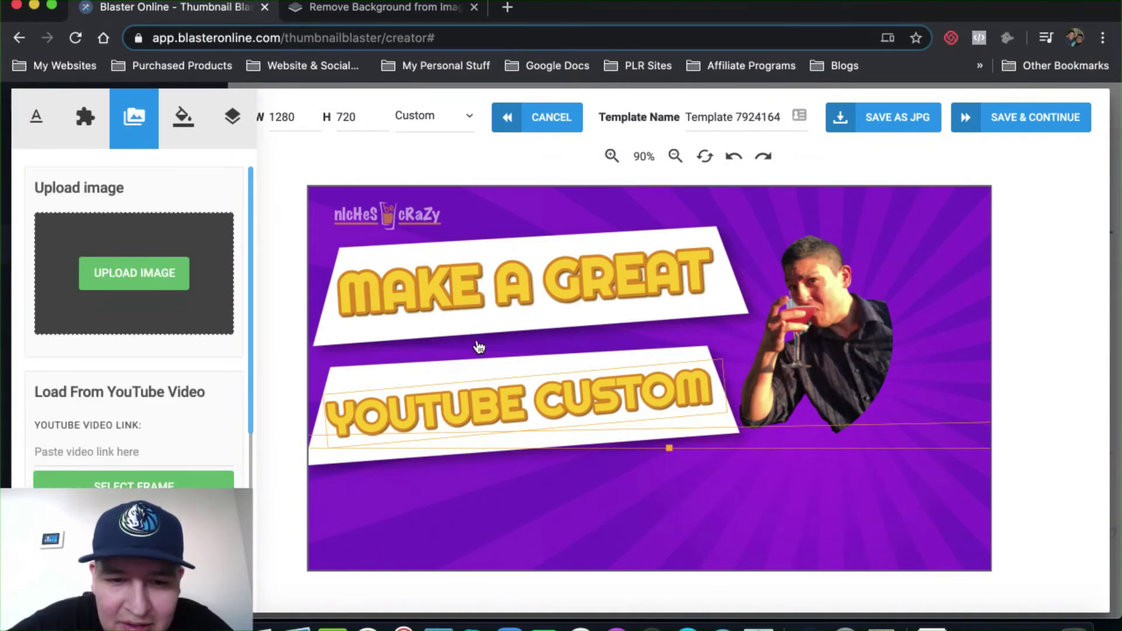
pyautogui.moveTo(423, 368); pyautogui.dragTo(491, 401)
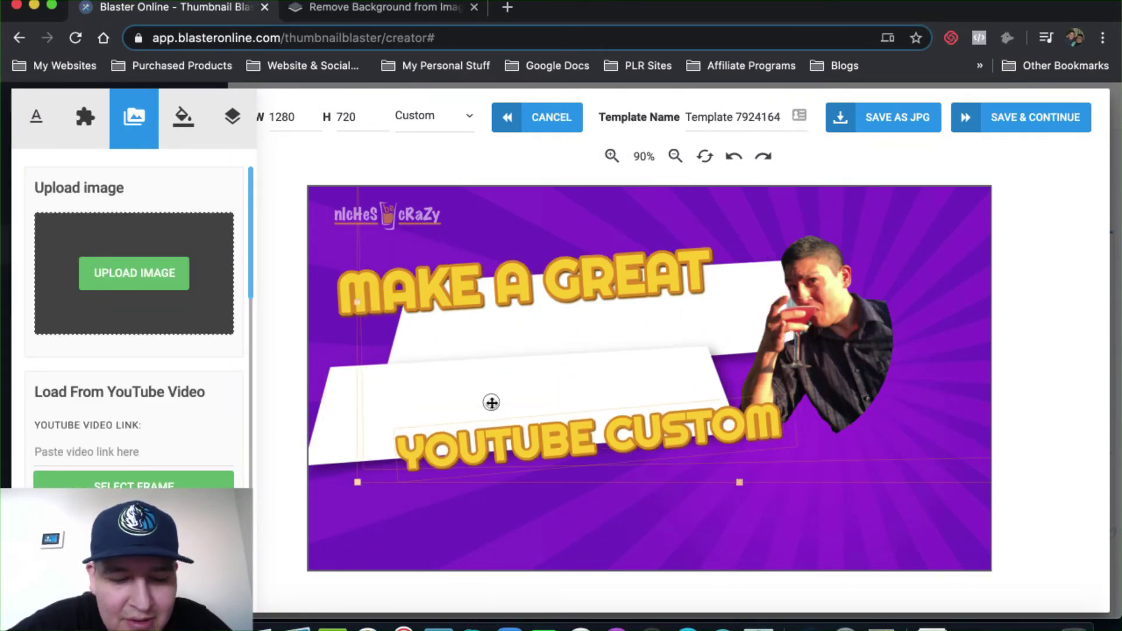
pyautogui.click(734, 156)
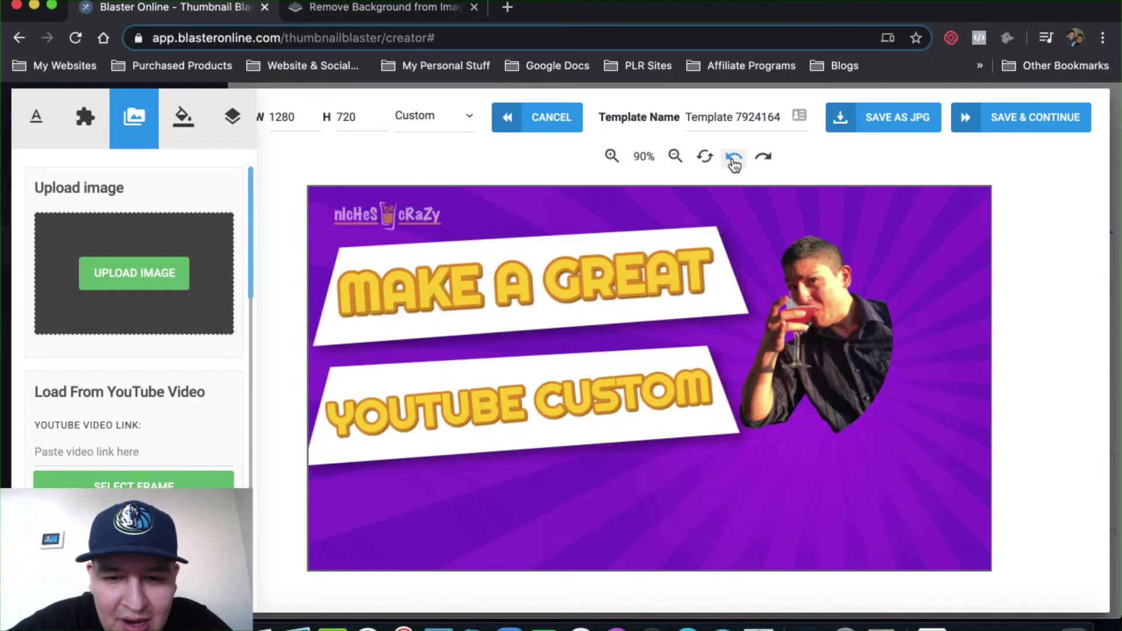
# - Try to select and move the lower banner on its own, and undo the resulting background moves
pyautogui.click(674, 434)
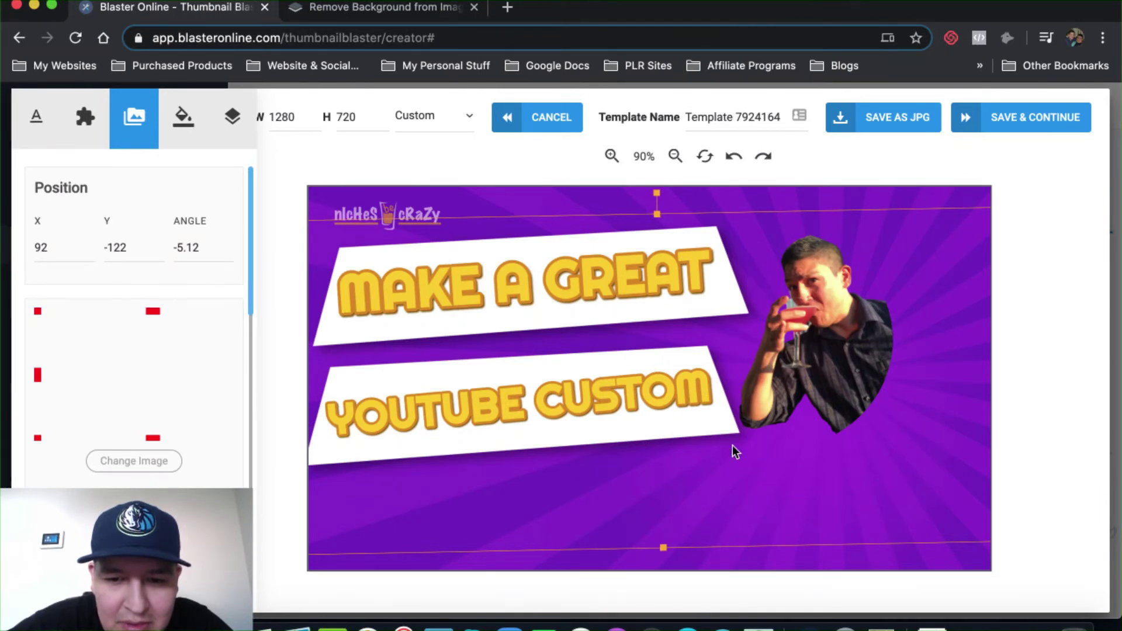
pyautogui.moveTo(734, 449); pyautogui.dragTo(710, 532)
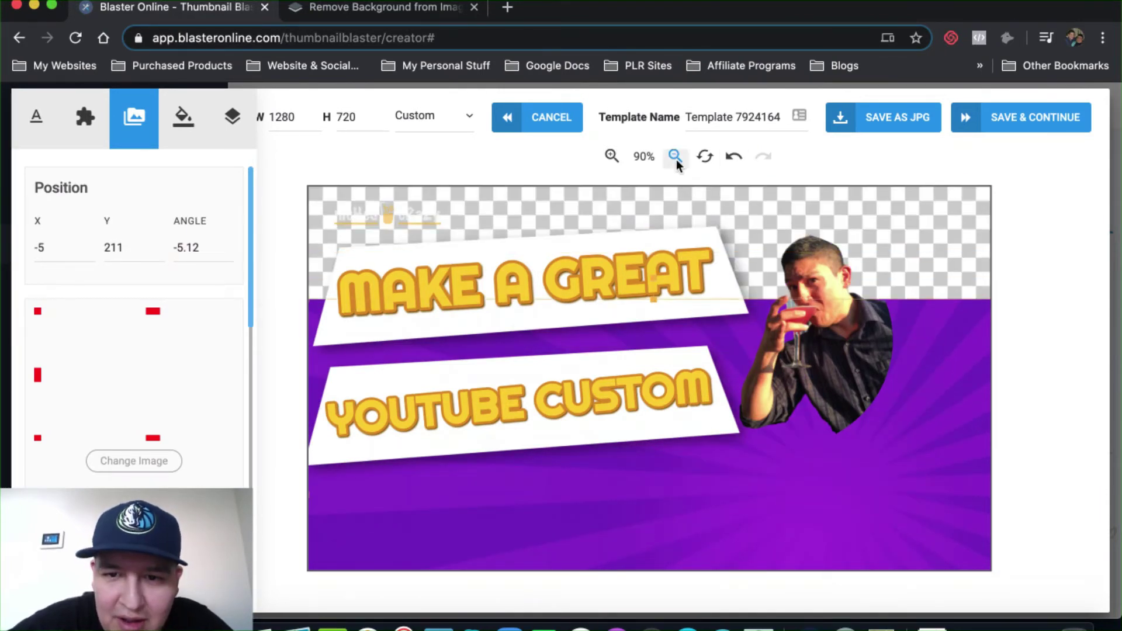
pyautogui.click(732, 157)
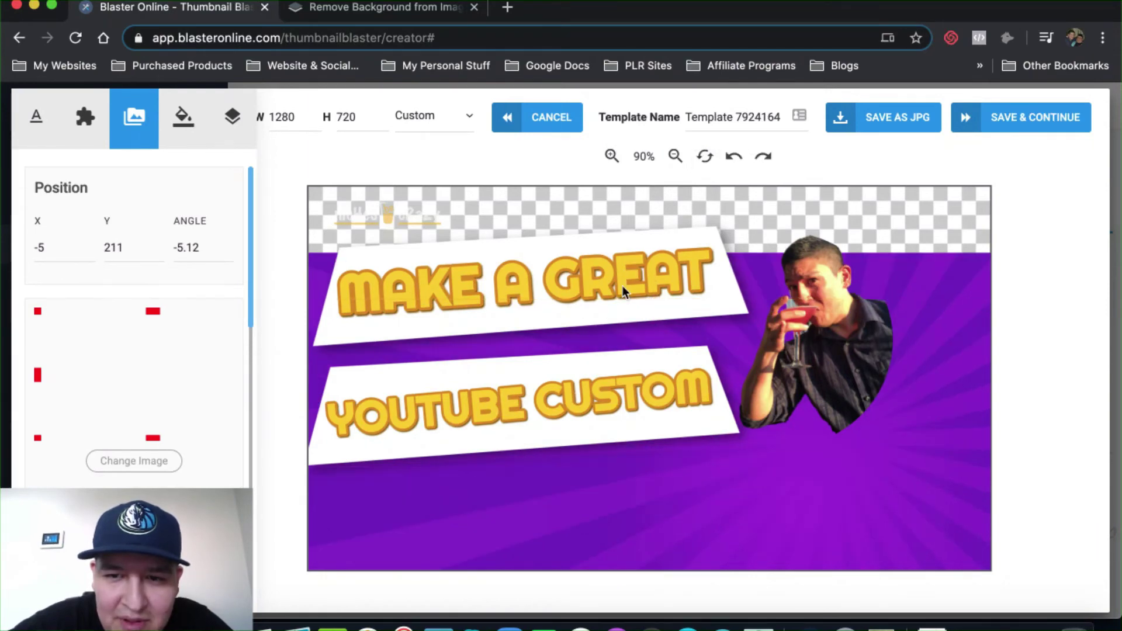
pyautogui.click(733, 156)
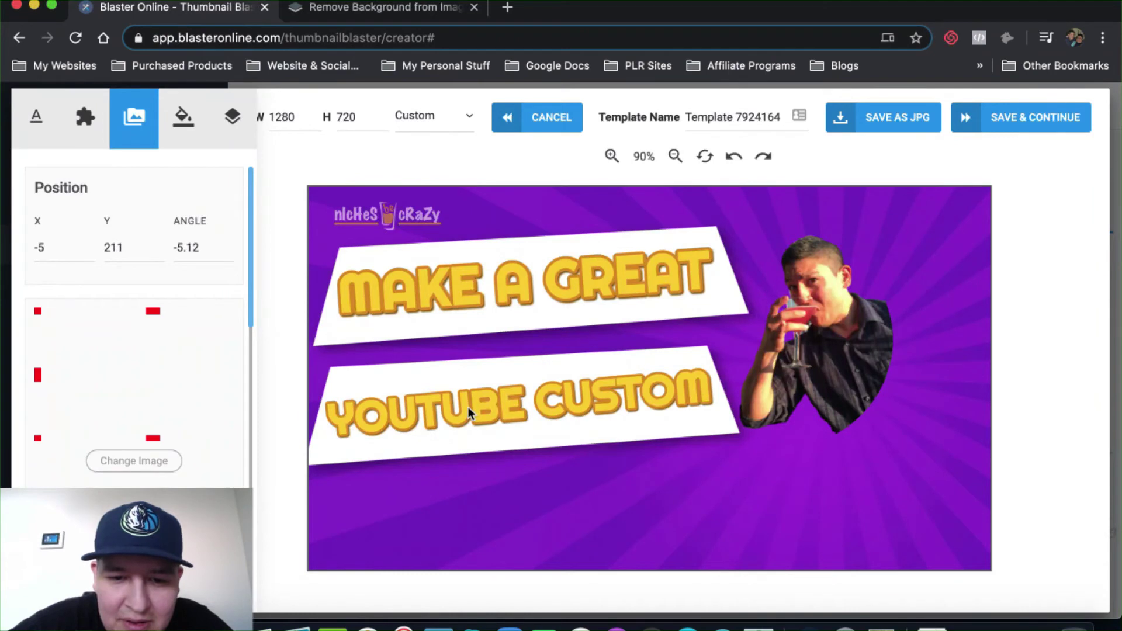
# - Duplicate the "YOUTUBE CUSTOM" text and place the copy in the empty area below the lower banner
pyautogui.click(467, 407)
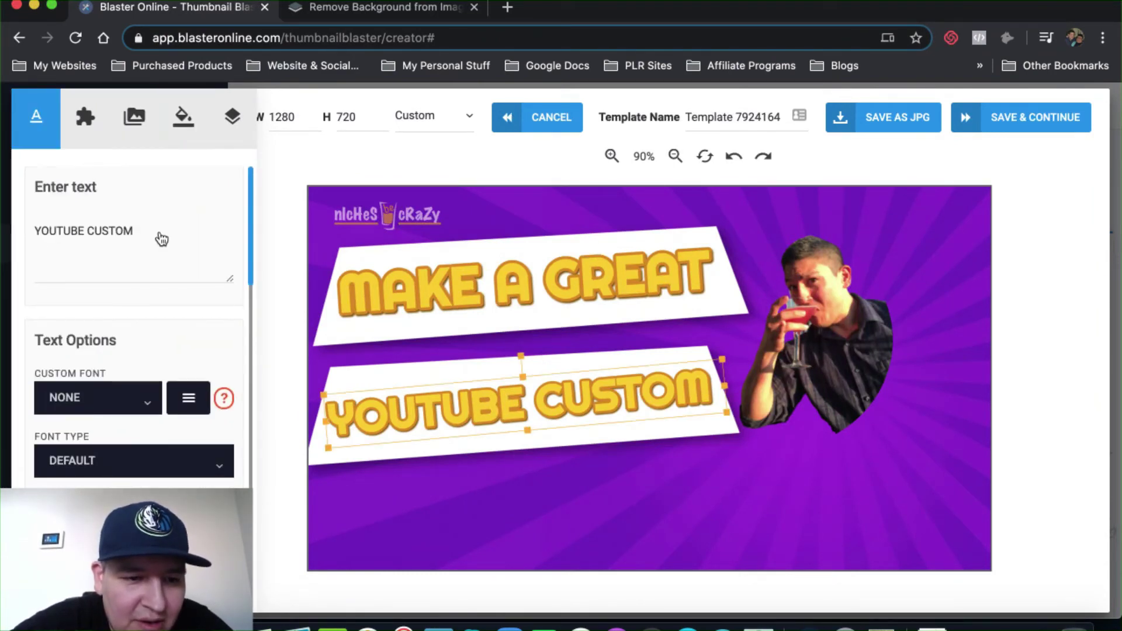
pyautogui.scroll(-5, 159, 239)
pyautogui.scroll(-10, 166, 350)
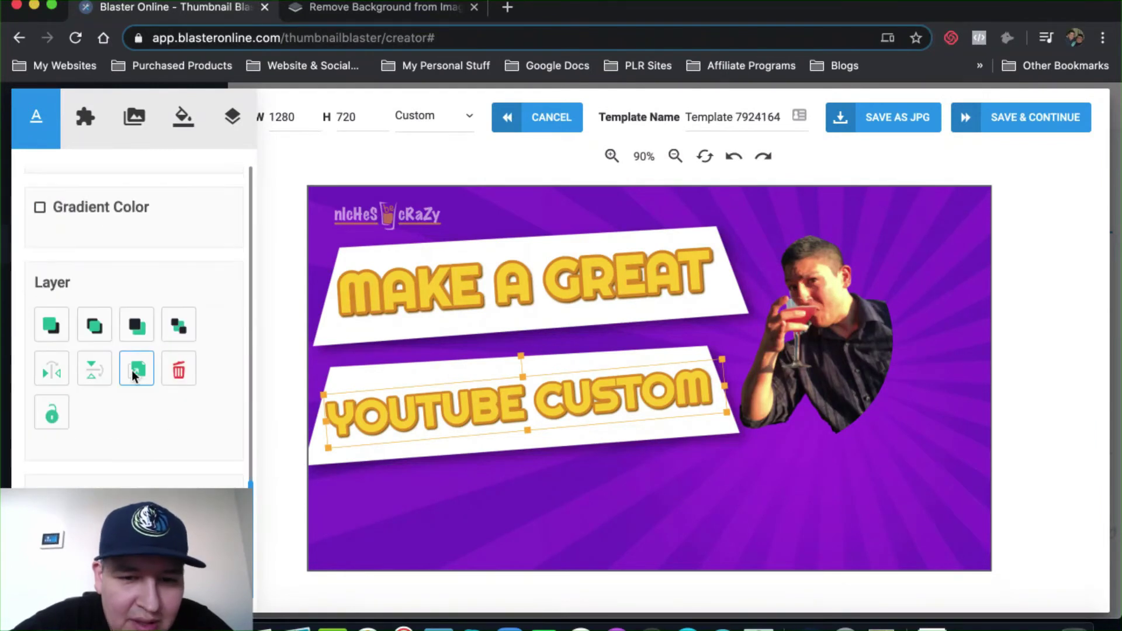
pyautogui.click(137, 368)
pyautogui.moveTo(543, 456); pyautogui.dragTo(654, 522)
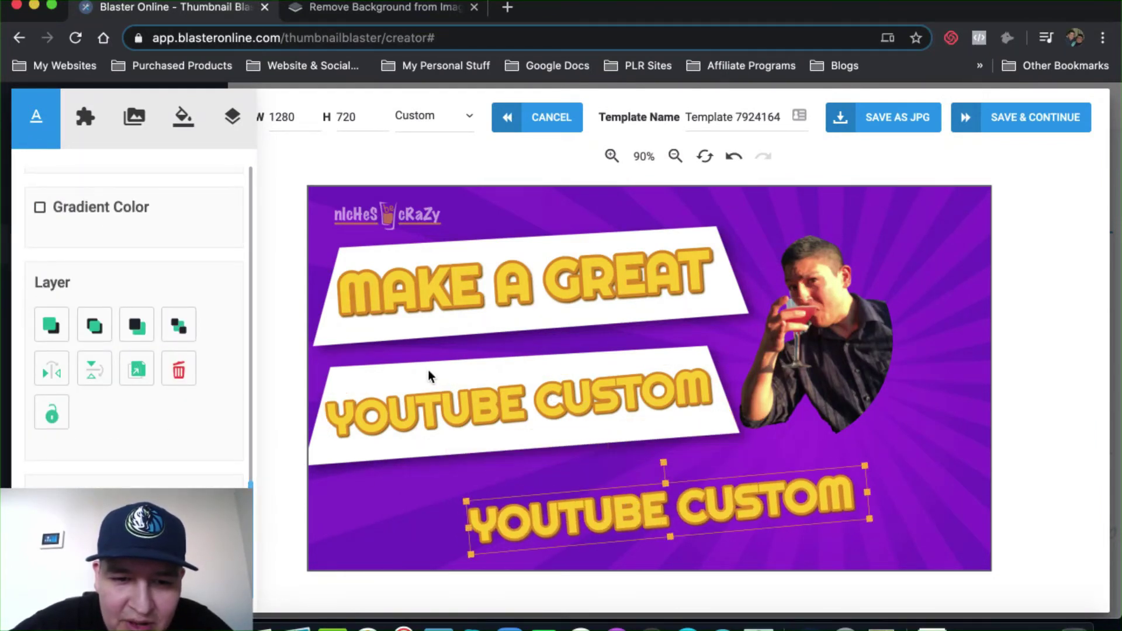
# - Try twice to move the lower banner down and to the right, and undo each move
pyautogui.click(367, 353)
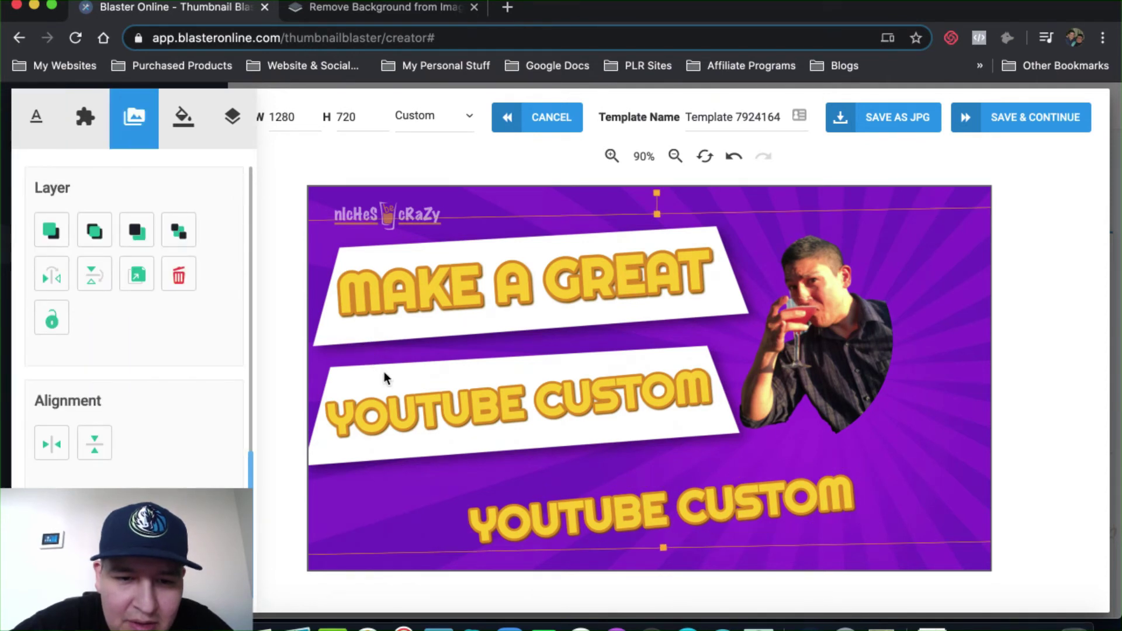
pyautogui.moveTo(413, 356); pyautogui.dragTo(471, 381)
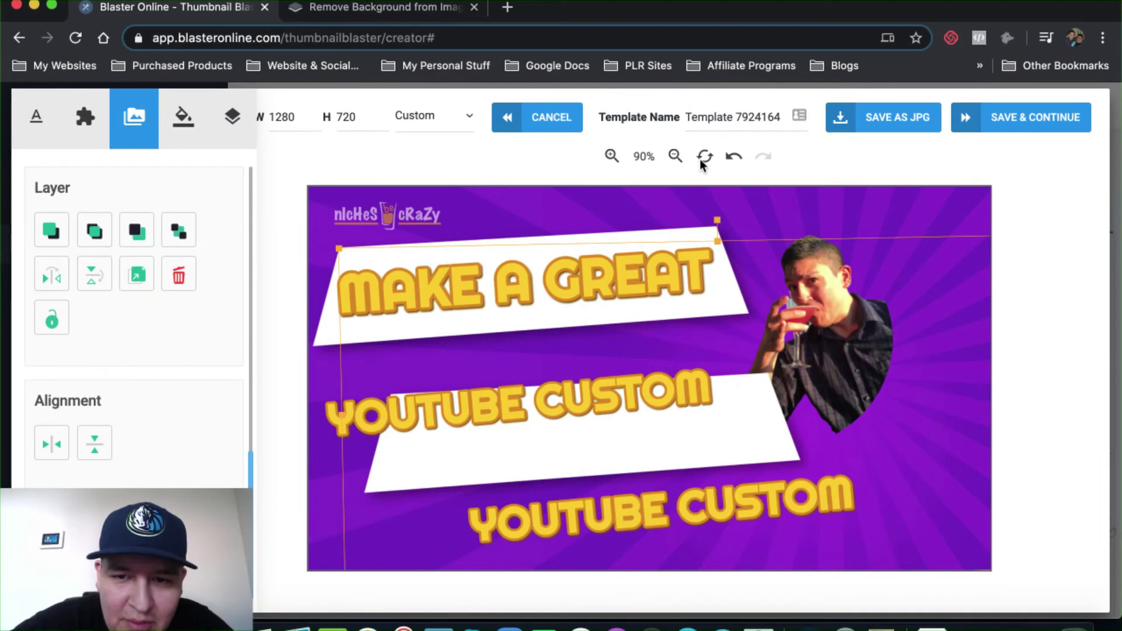
pyautogui.click(733, 156)
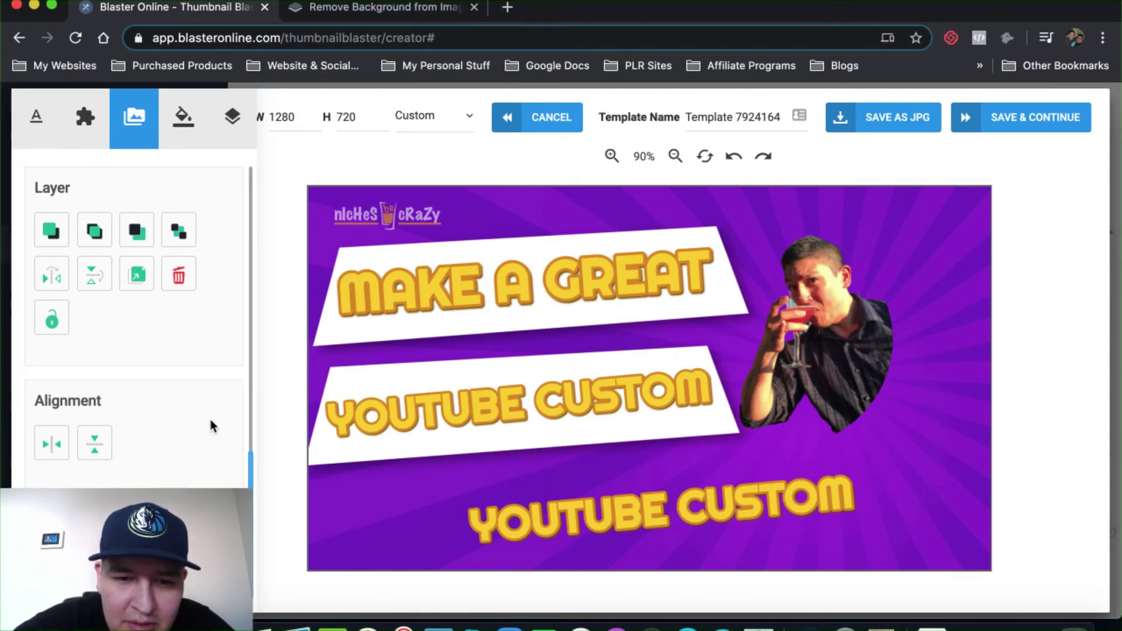
pyautogui.moveTo(487, 406); pyautogui.dragTo(549, 443)
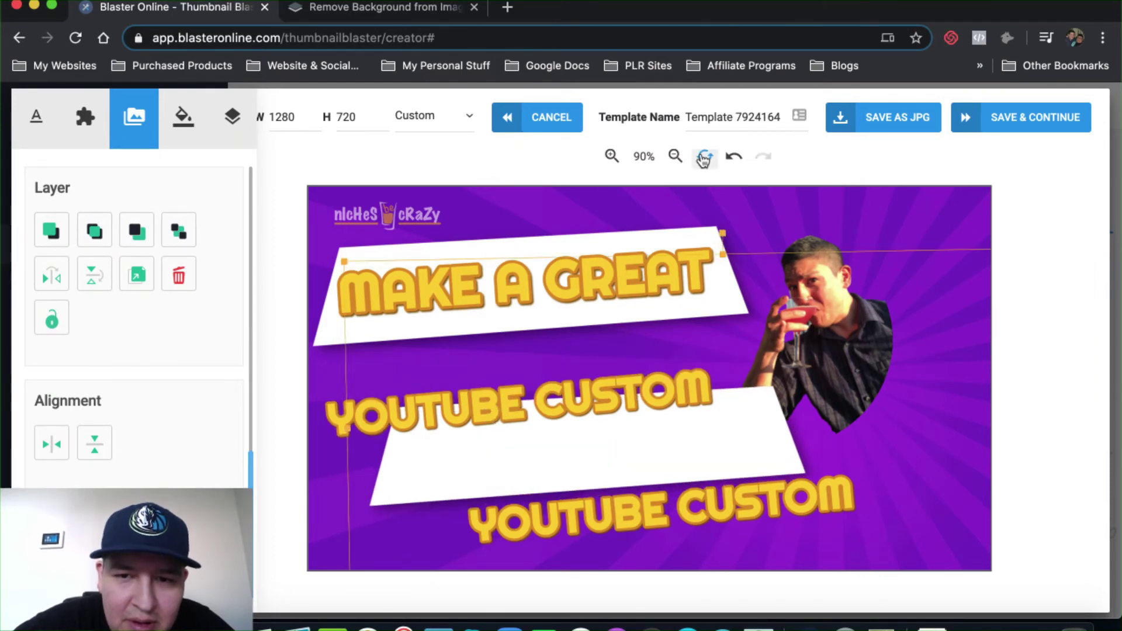
pyautogui.click(734, 156)
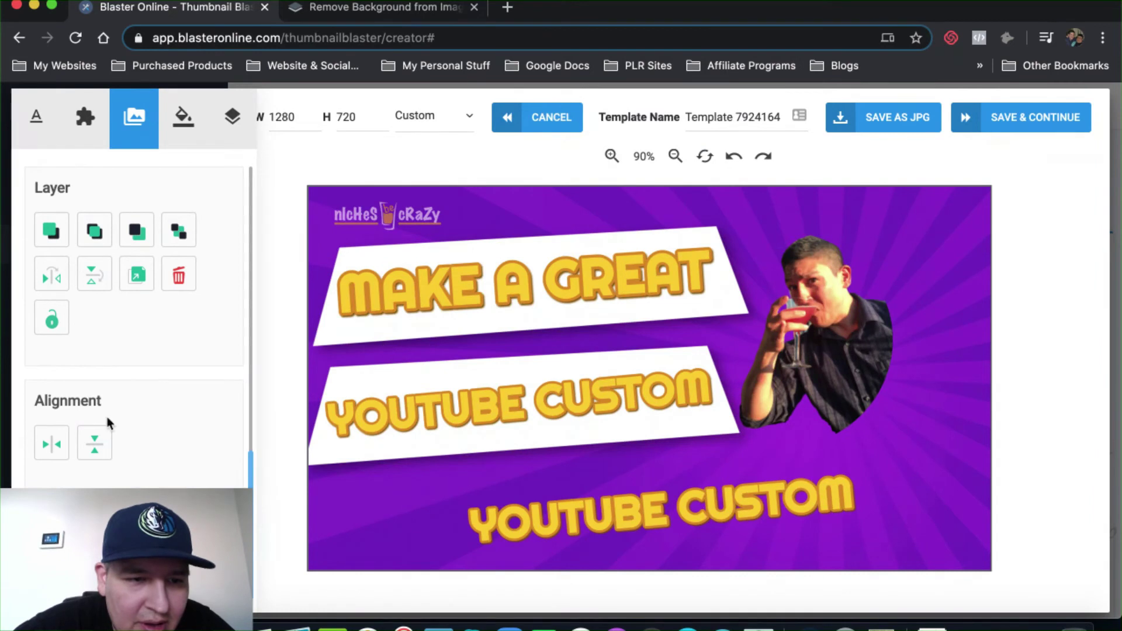
# - Duplicate the lower white banner and place the copy directly beneath it as a third banner
pyautogui.click(354, 367)
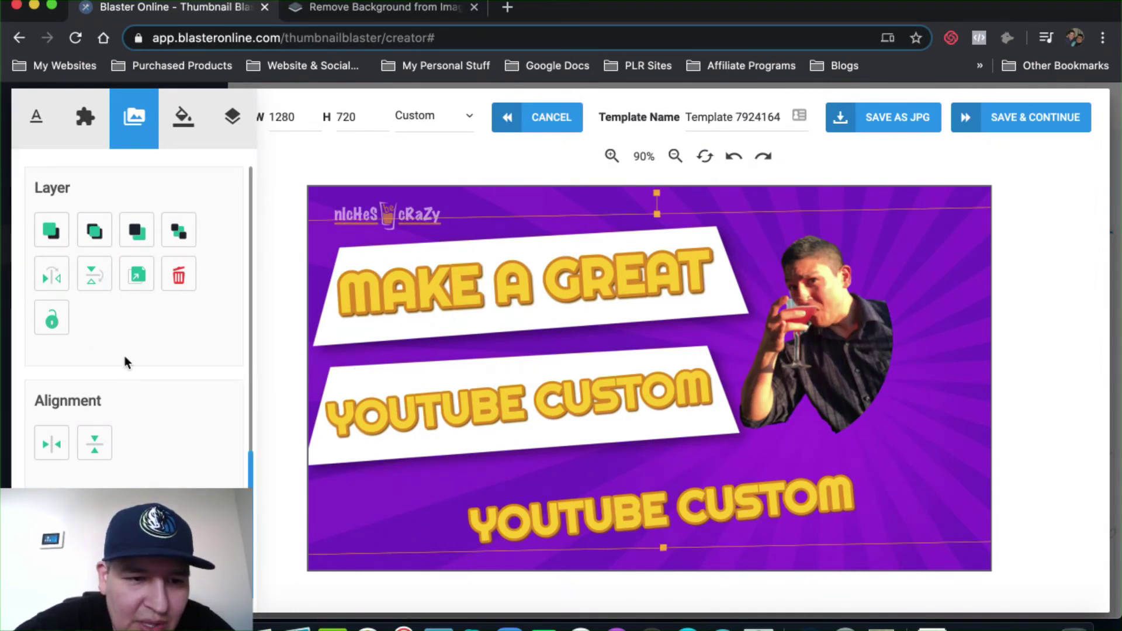
pyautogui.click(138, 278)
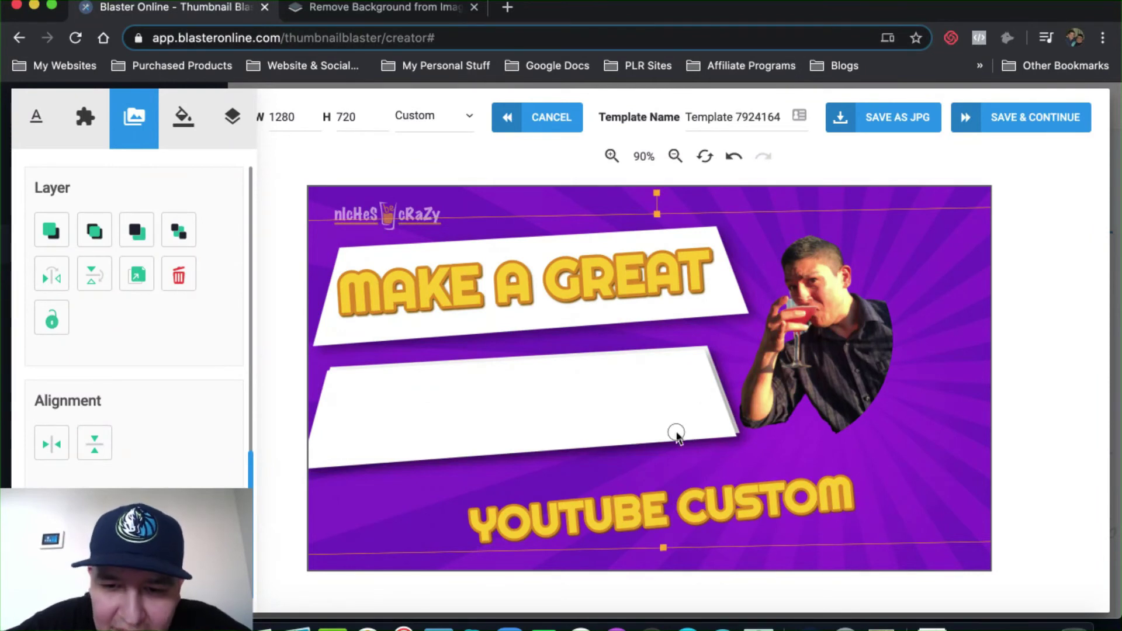
pyautogui.moveTo(676, 438); pyautogui.dragTo(657, 477)
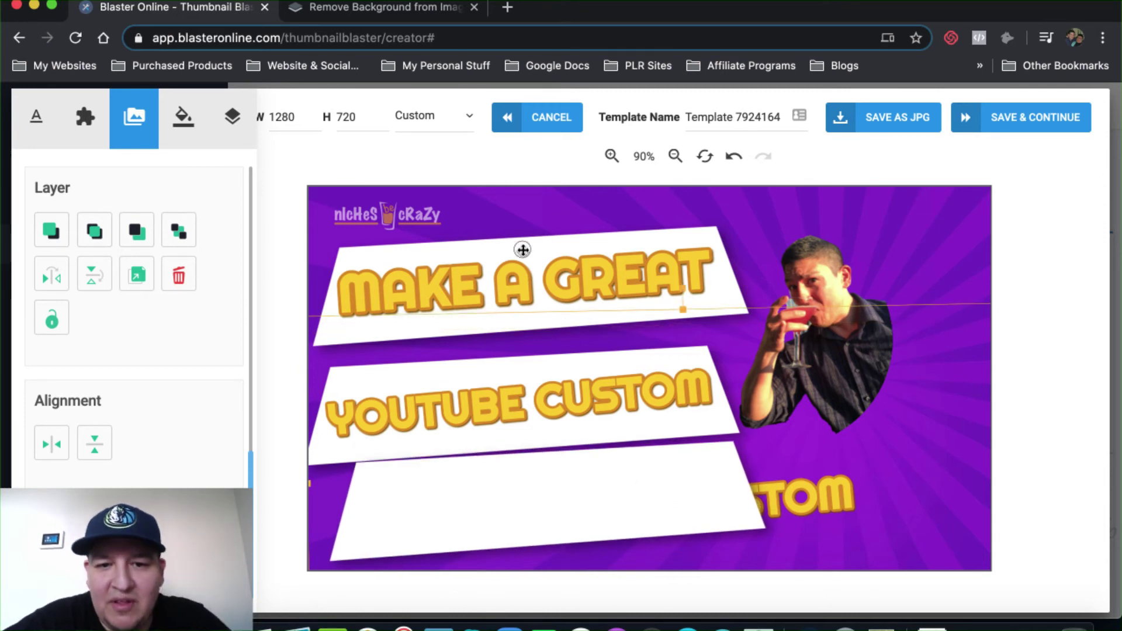
# - Move the top banner with its "MAKE A GREAT" text slightly up, and relocate the logo to the thumbnail's upper-right corner
pyautogui.moveTo(520, 252); pyautogui.dragTo(517, 232)
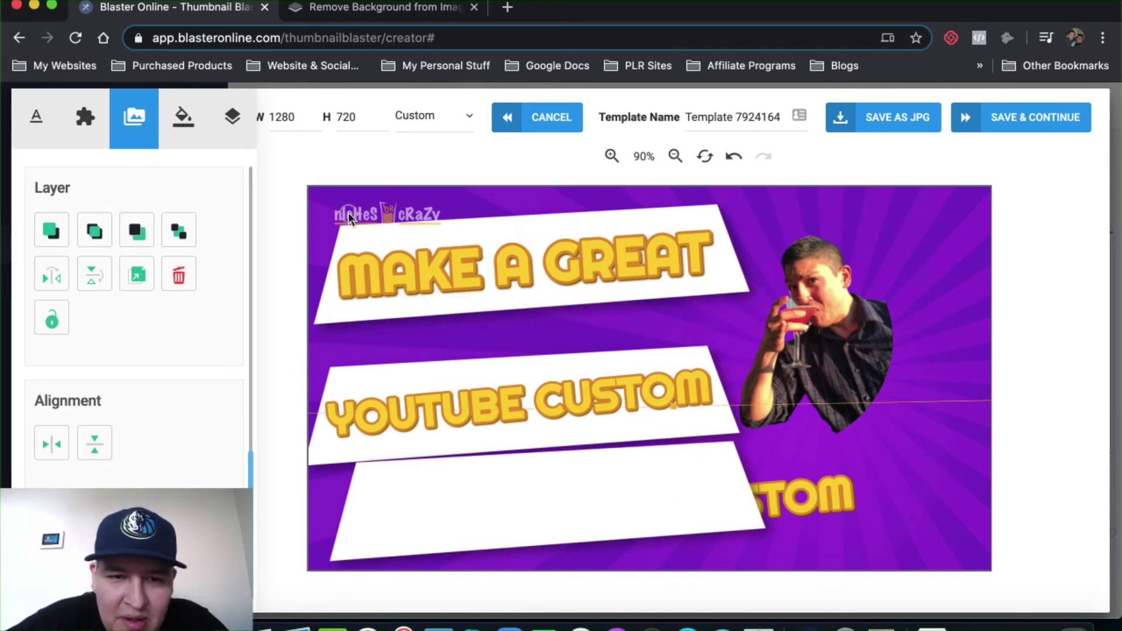
pyautogui.click(349, 217)
pyautogui.moveTo(349, 216); pyautogui.dragTo(877, 224)
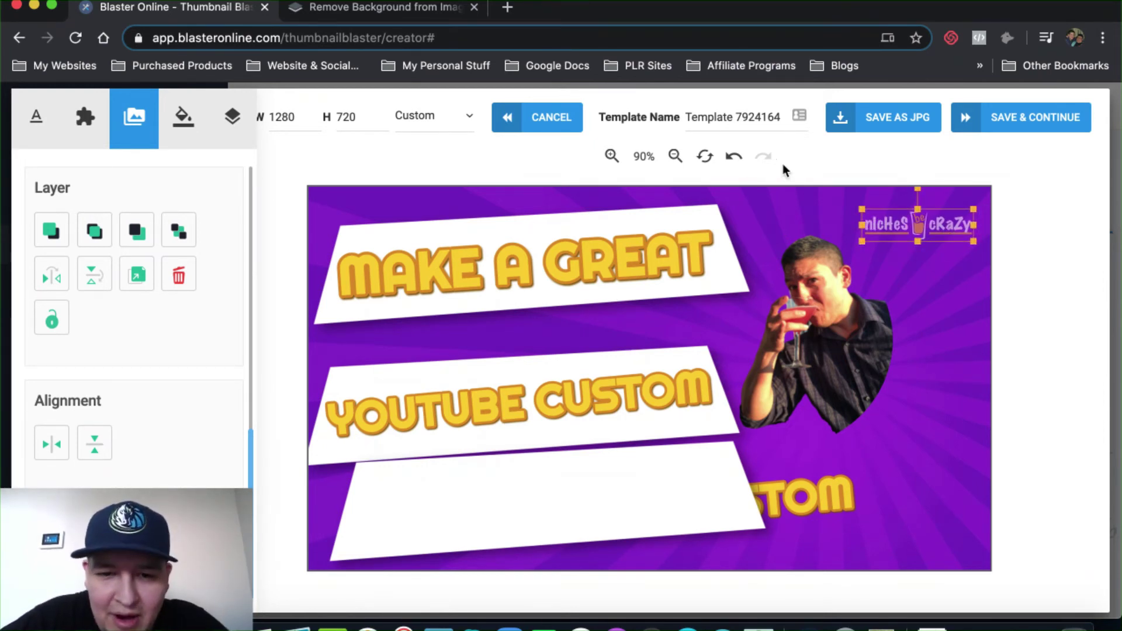
# - Move the middle banner up toward the top one, and scale the profile picture down slightly from its upper-left corner
pyautogui.click(512, 362)
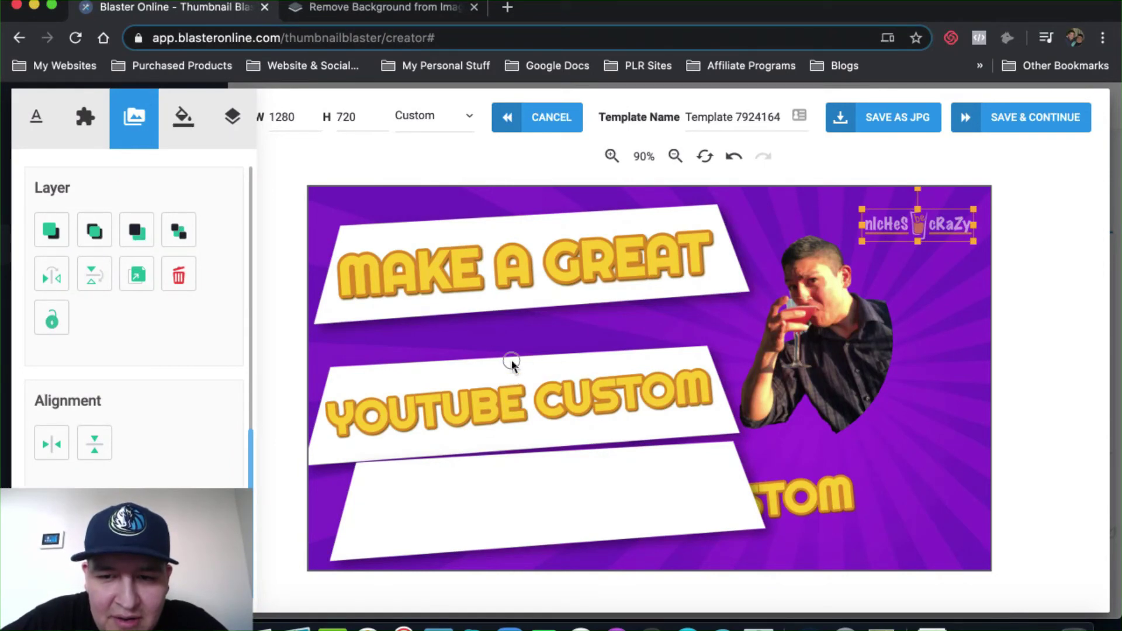
pyautogui.moveTo(512, 362)
pyautogui.mouseDown()
pyautogui.moveTo(520, 346)
pyautogui.moveTo(509, 348)
pyautogui.mouseUp()
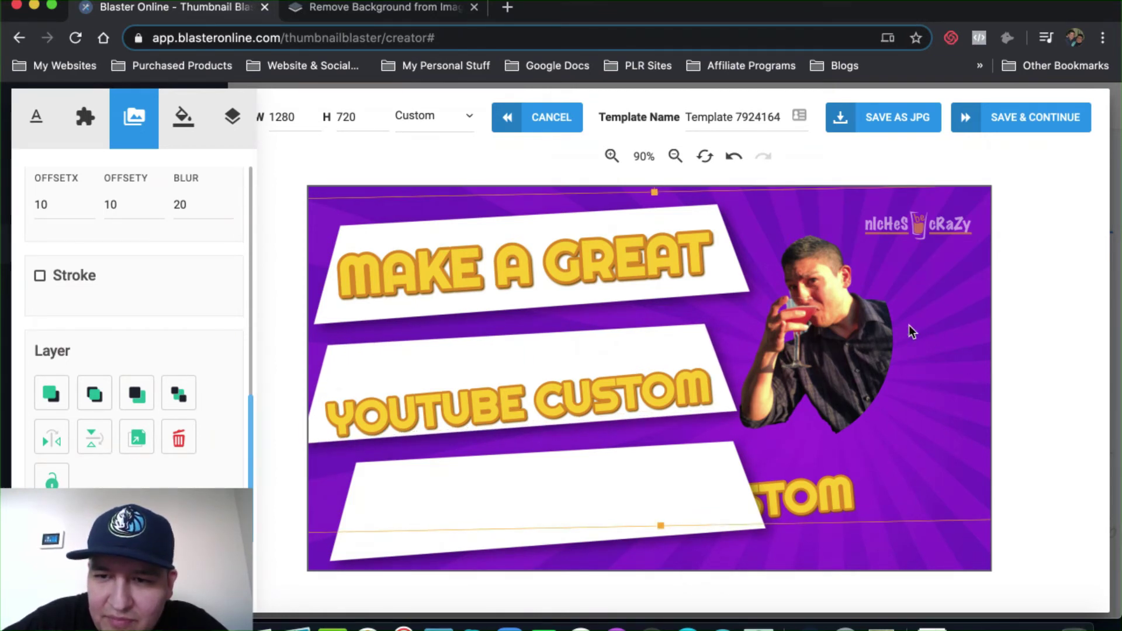
pyautogui.click(815, 236)
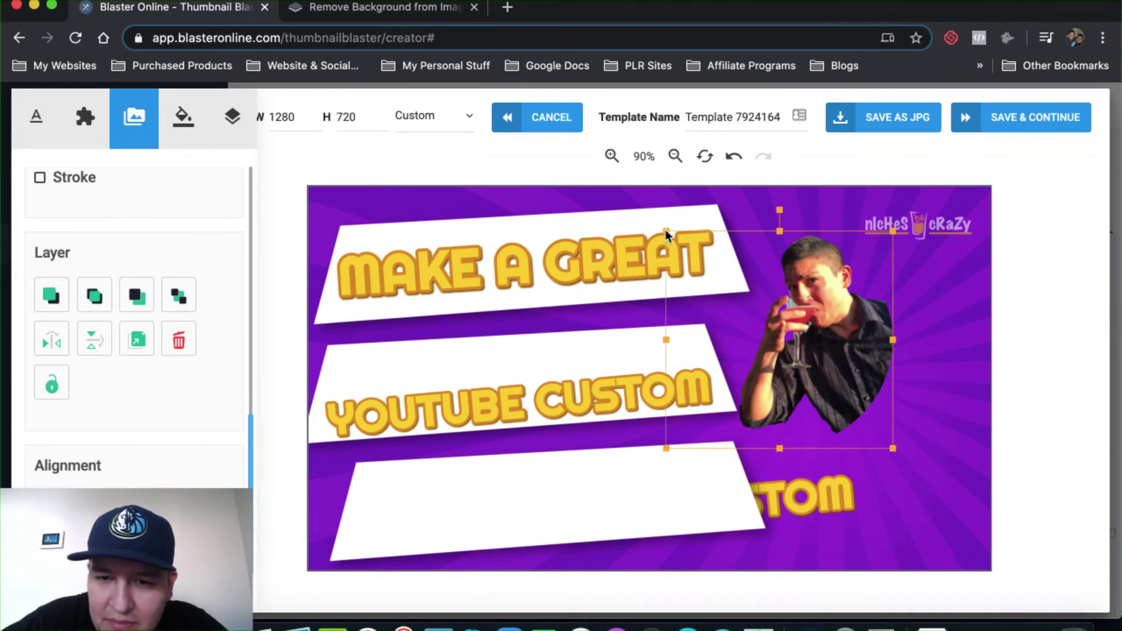
pyautogui.moveTo(667, 232); pyautogui.dragTo(694, 251)
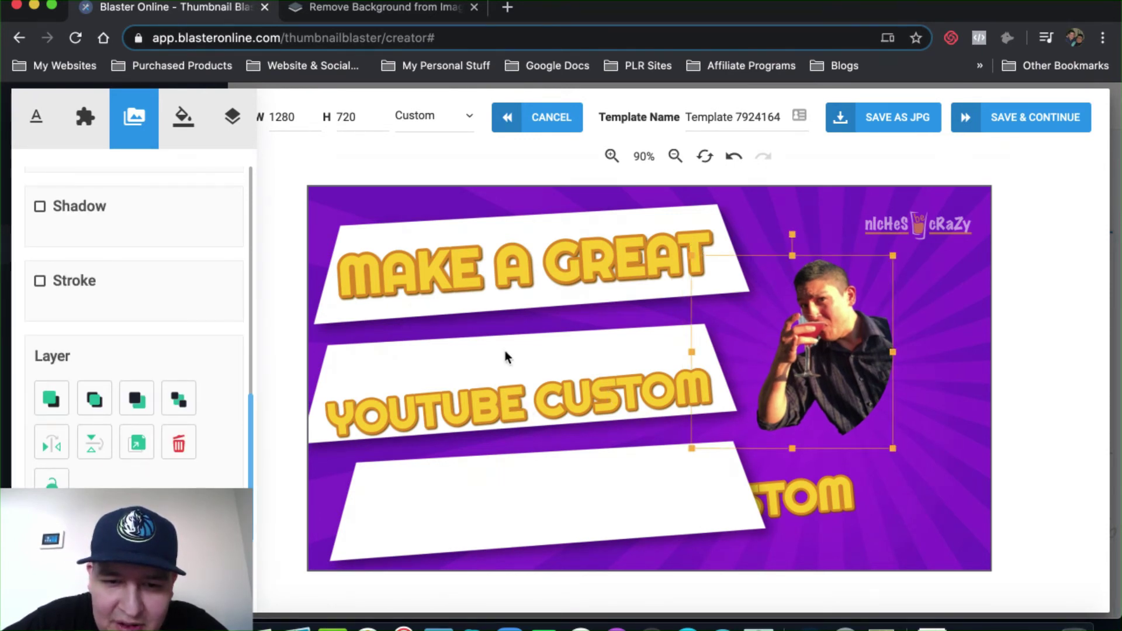
# - Shift the middle banner slightly right to line up with the top one, and center its "YOUTUBE CUSTOM" text on it
pyautogui.click(489, 381)
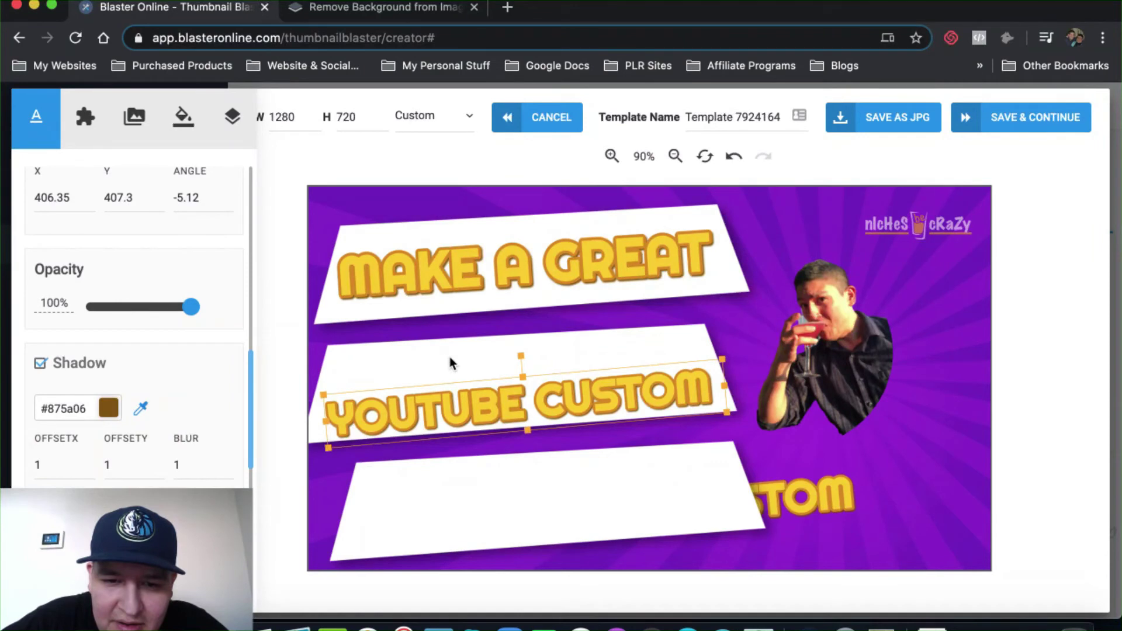
pyautogui.click(448, 357)
pyautogui.moveTo(448, 358)
pyautogui.mouseDown()
pyautogui.moveTo(472, 360)
pyautogui.moveTo(464, 358)
pyautogui.mouseUp()
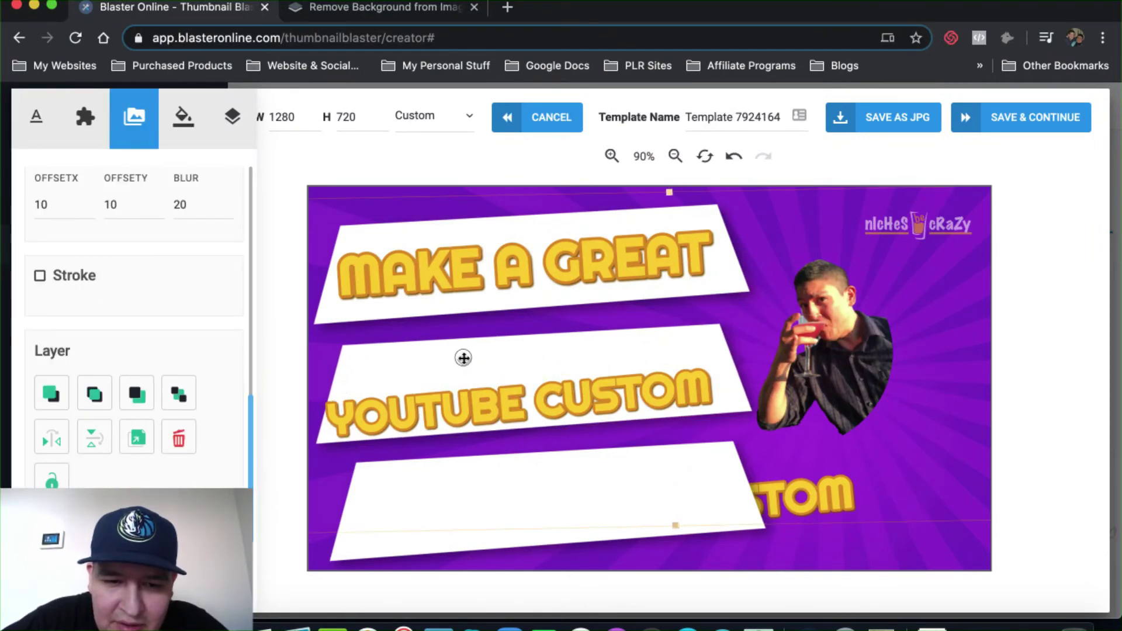
pyautogui.click(436, 416)
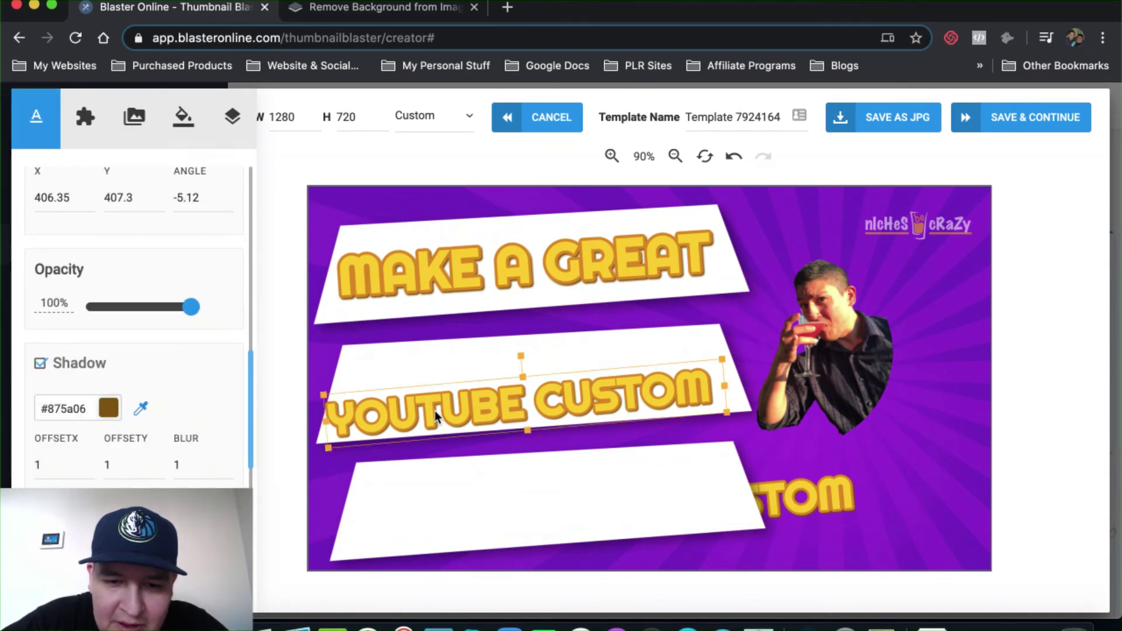
pyautogui.moveTo(447, 402); pyautogui.dragTo(444, 387)
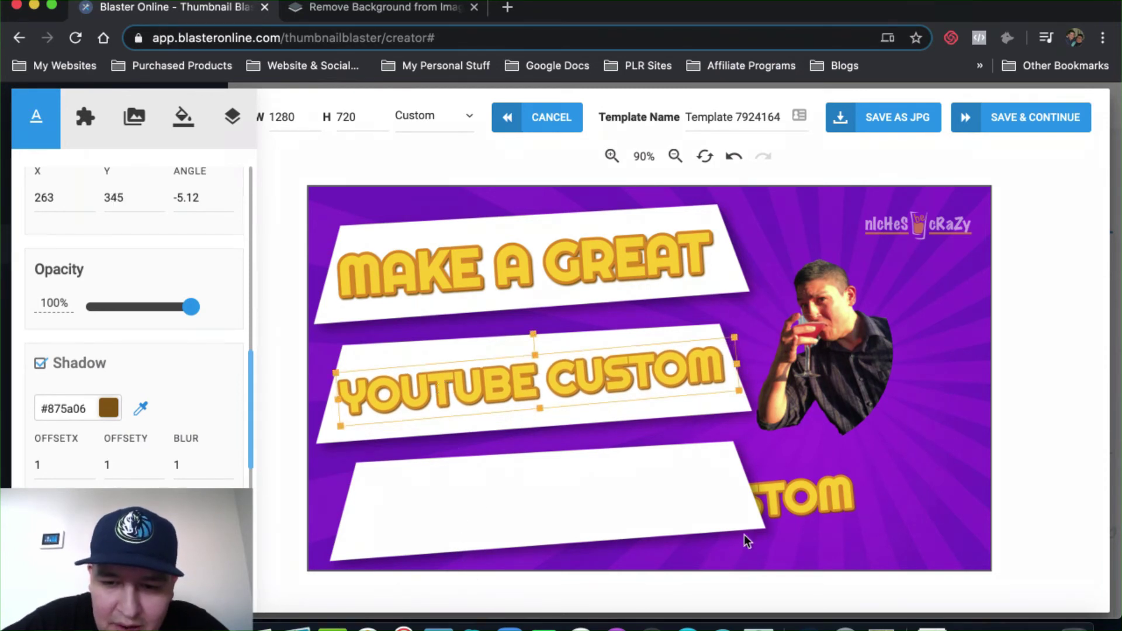
# - Move the duplicated "YOUTUBE CUSTOM" text onto the third banner and bring it in front of that banner
pyautogui.click(767, 504)
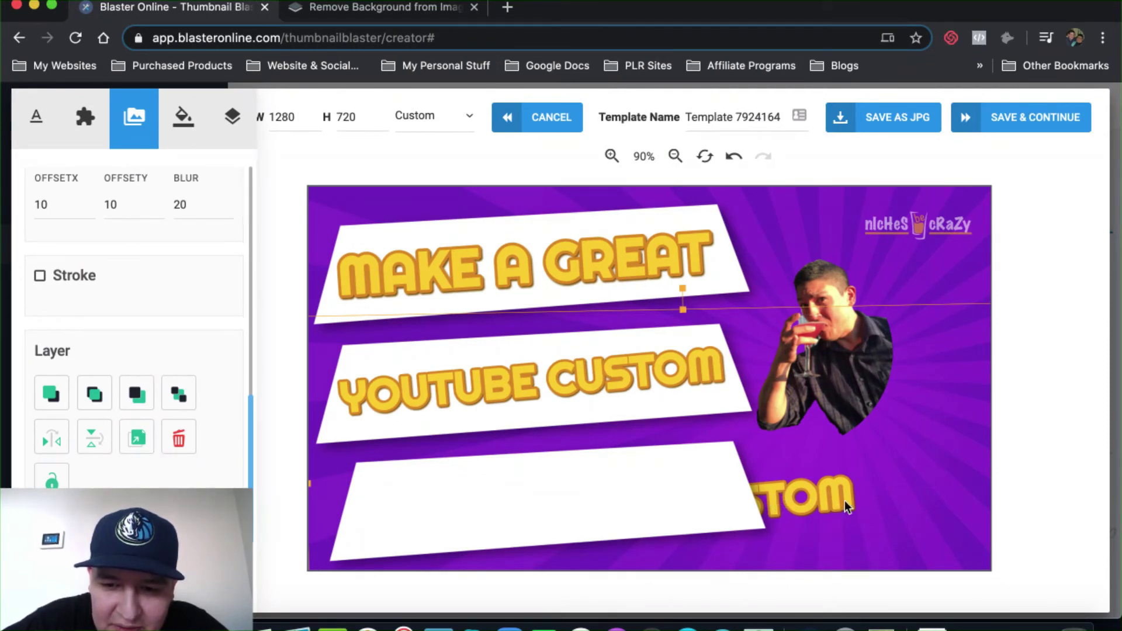
pyautogui.moveTo(782, 537); pyautogui.dragTo(709, 480)
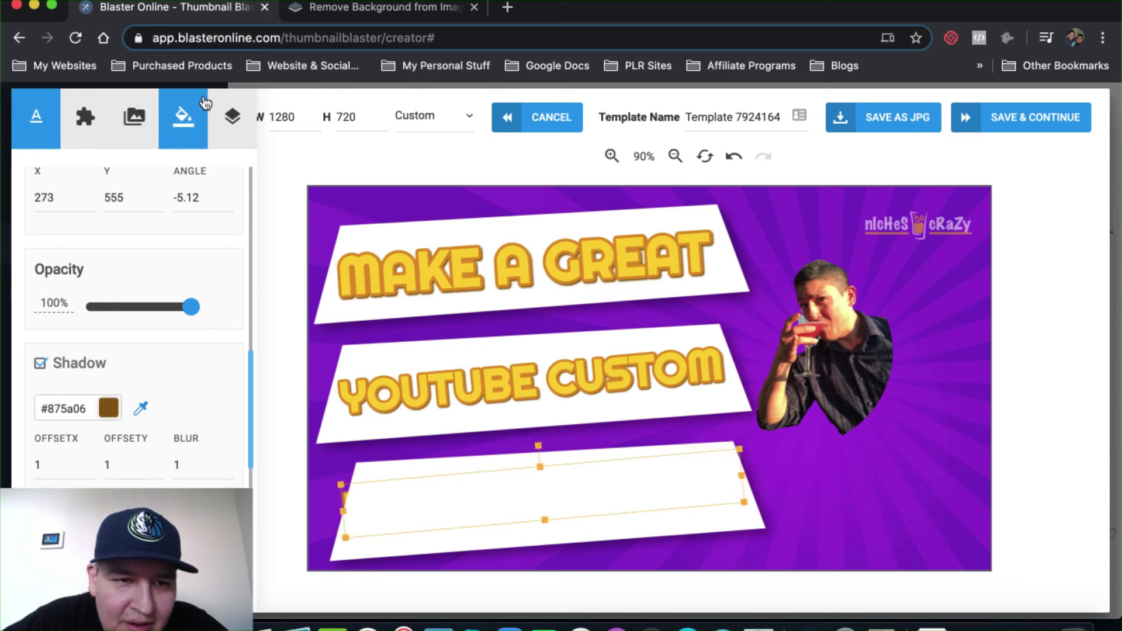
pyautogui.click(231, 117)
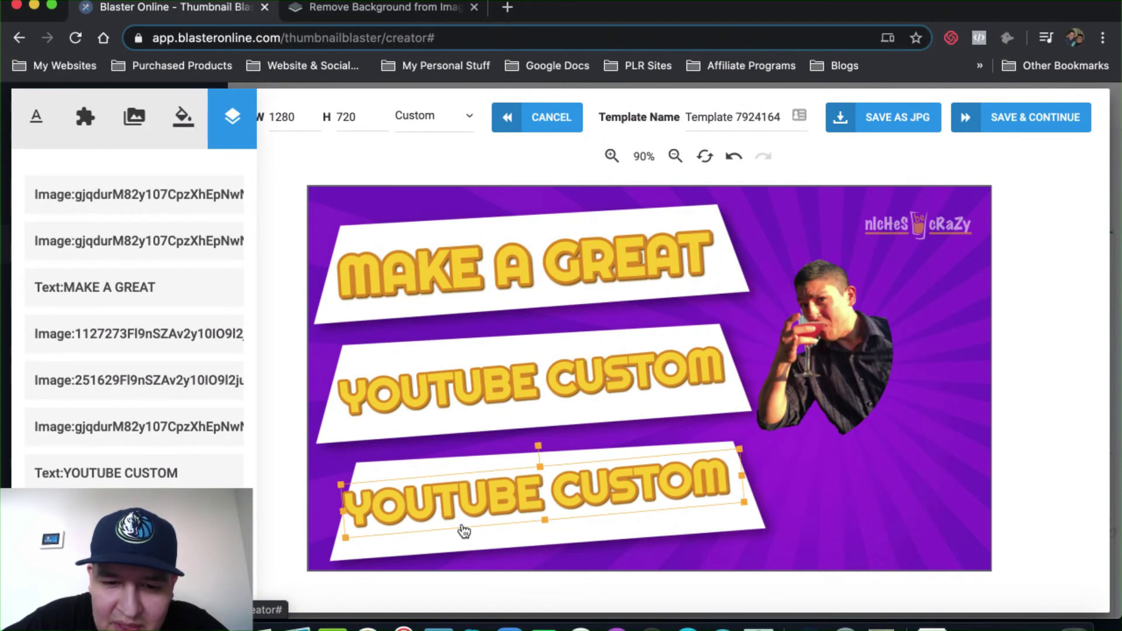
# - Replace the text on the third banner with "THUMBNAIL!"
pyautogui.click(507, 499)
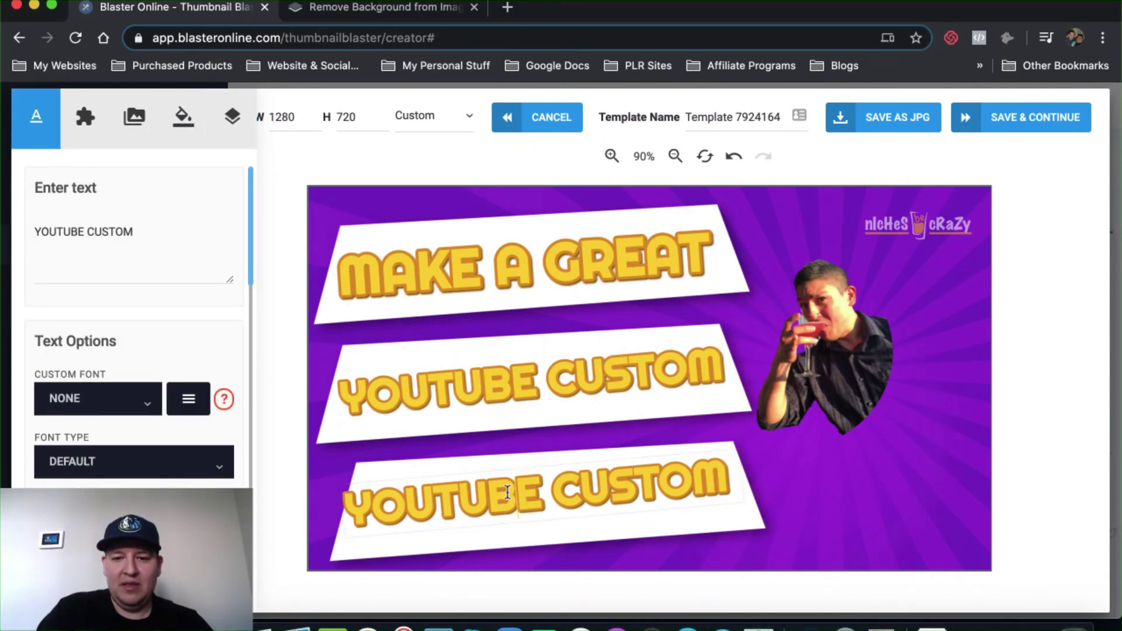
pyautogui.tripleClick(507, 492)
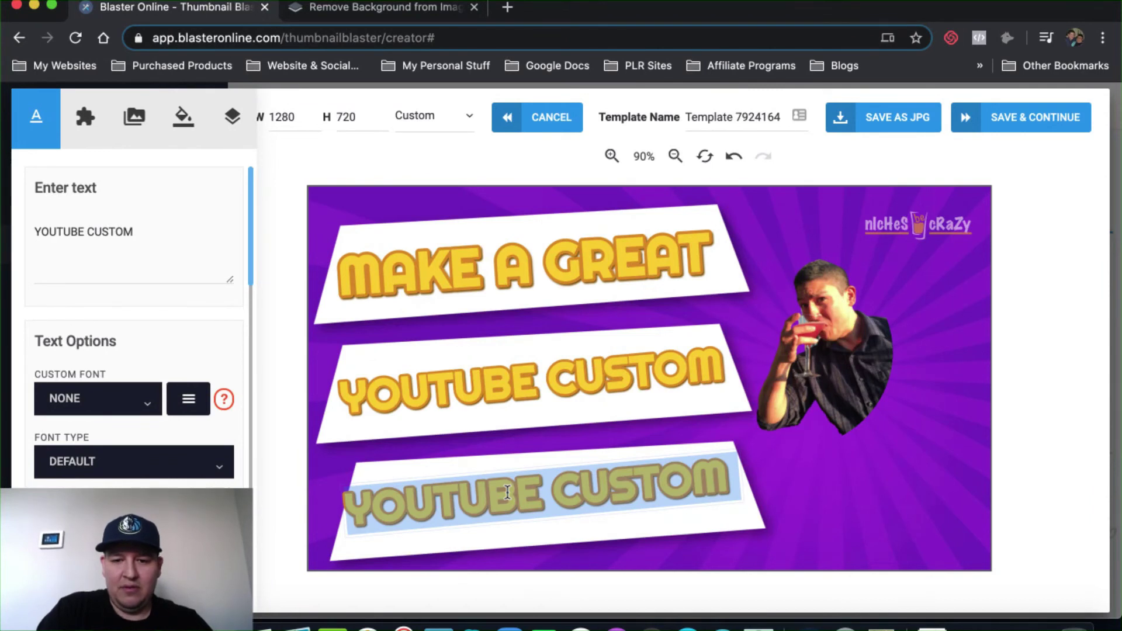
pyautogui.write('THUMBNIL')
pyautogui.press('BackSpace')
pyautogui.press('BackSpace')
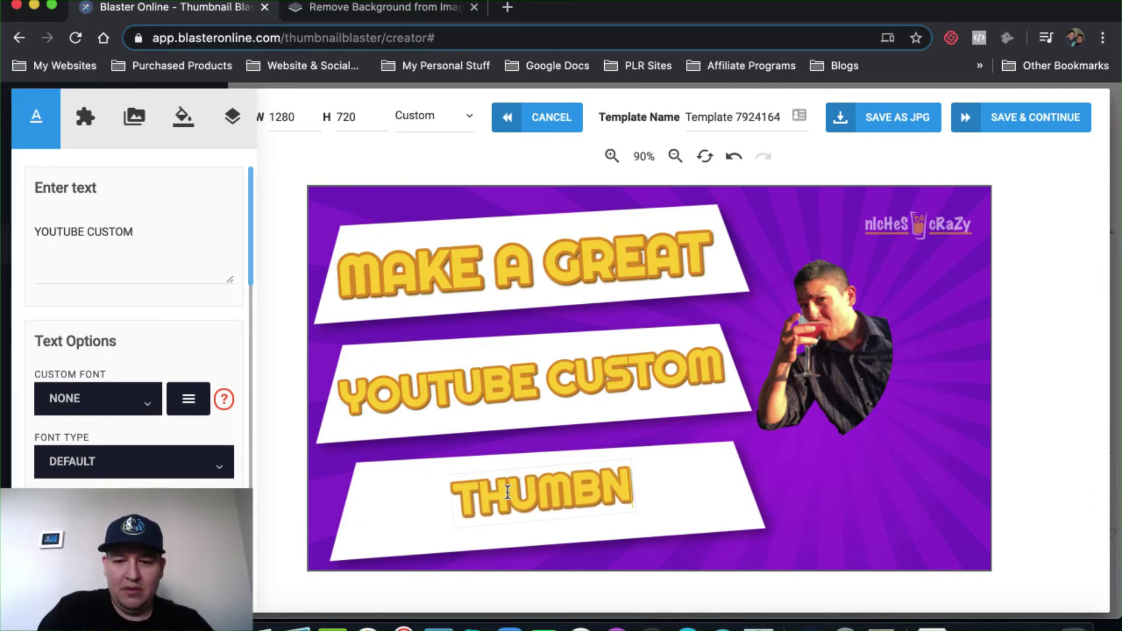
pyautogui.write('AIL!')
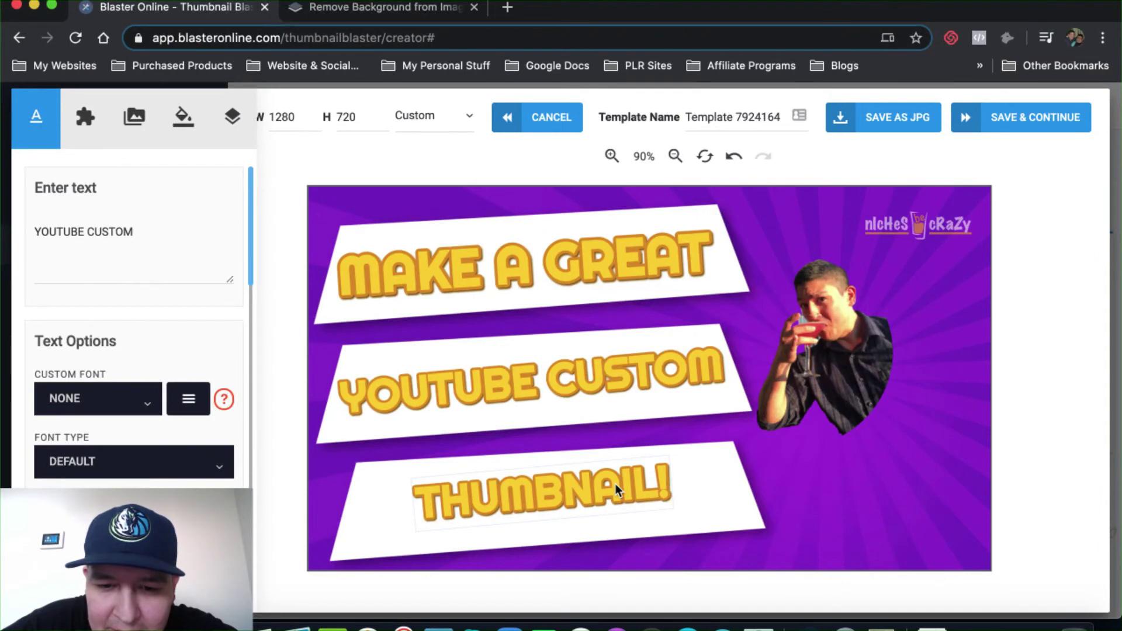
# - Enlarge the "THUMBNAIL!" text slightly and center it on the third banner
pyautogui.moveTo(605, 485); pyautogui.dragTo(703, 522)
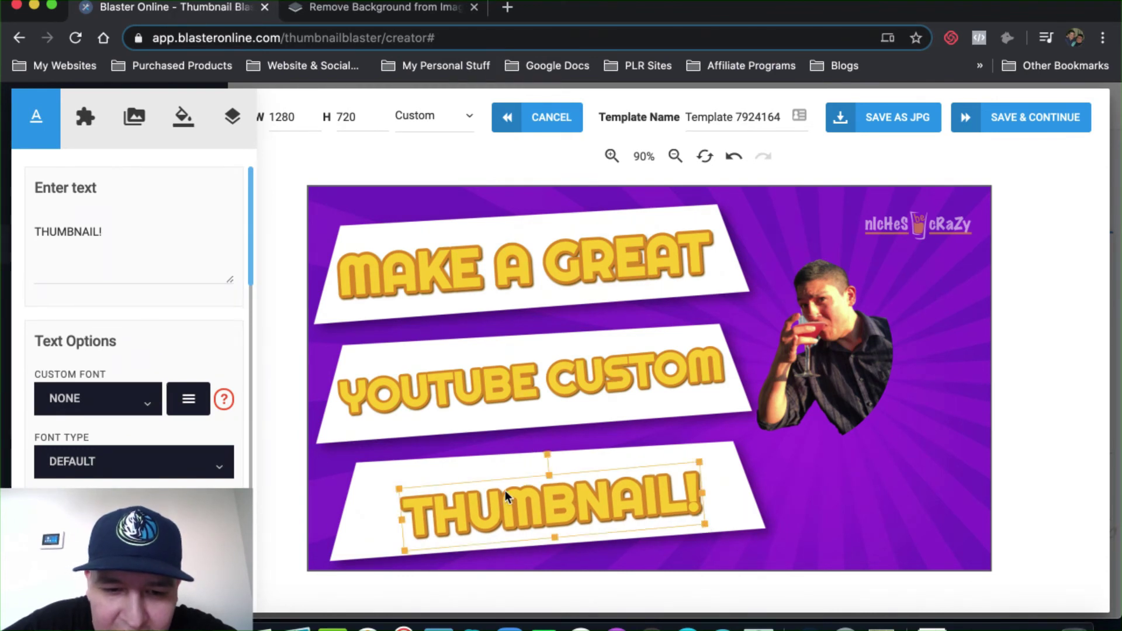
pyautogui.moveTo(397, 487); pyautogui.dragTo(380, 484)
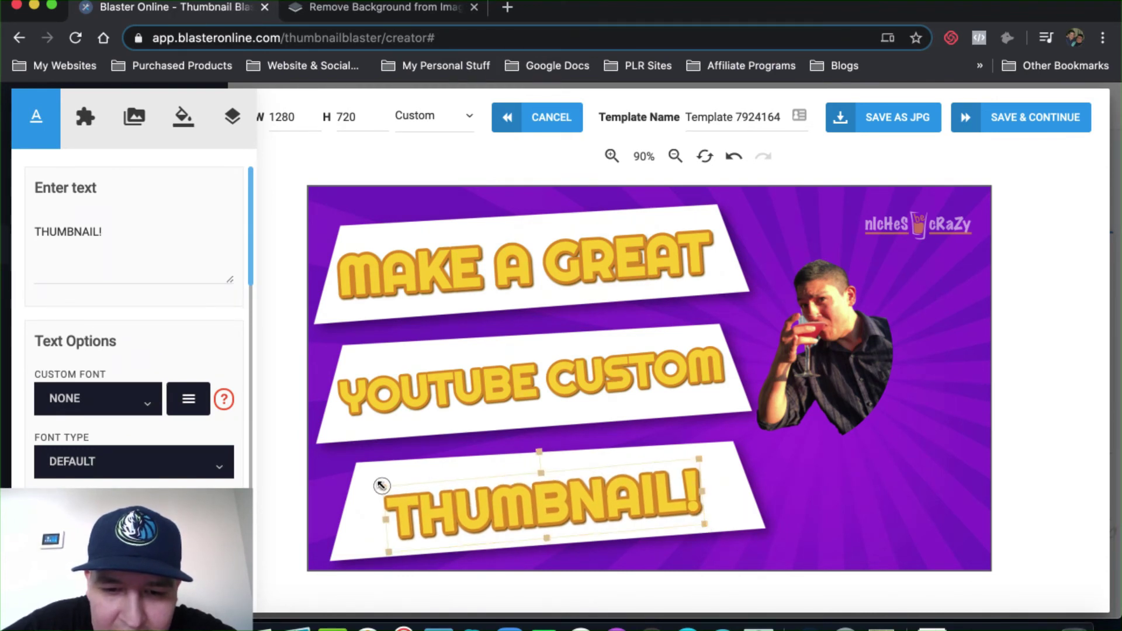
pyautogui.moveTo(485, 512); pyautogui.dragTo(485, 507)
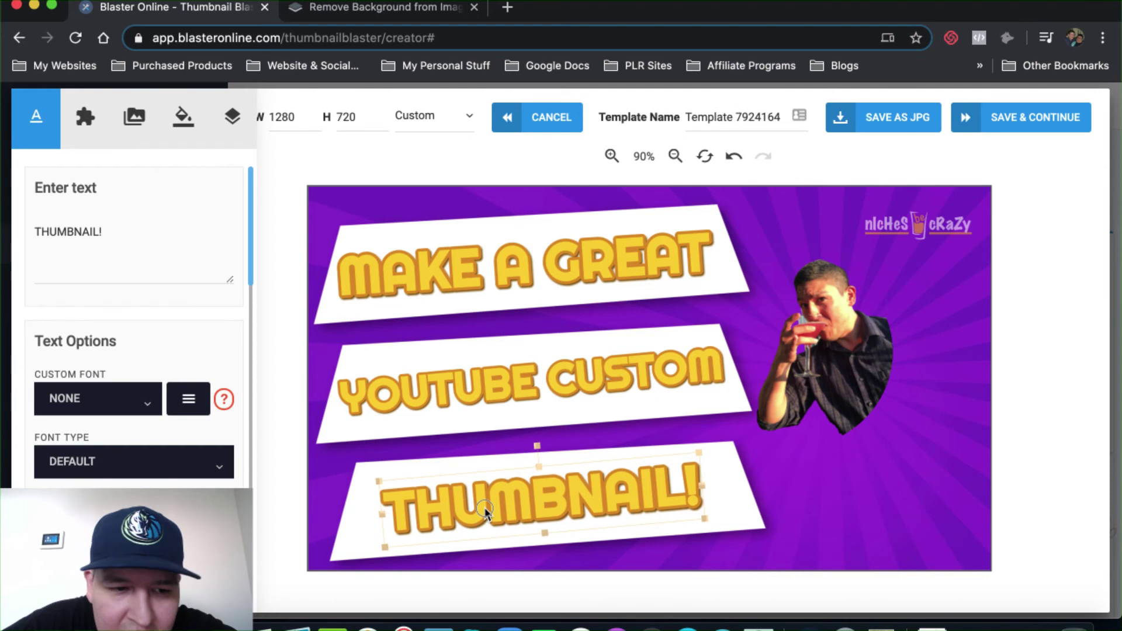
pyautogui.scroll(-4, 161, 467)
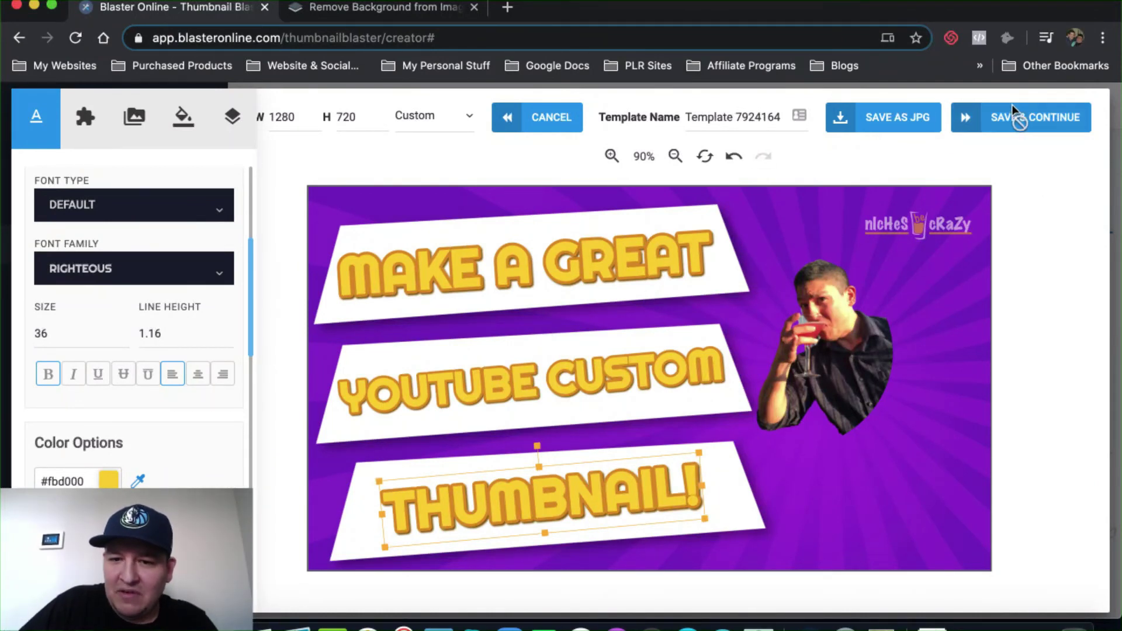
pyautogui.click(1016, 120)
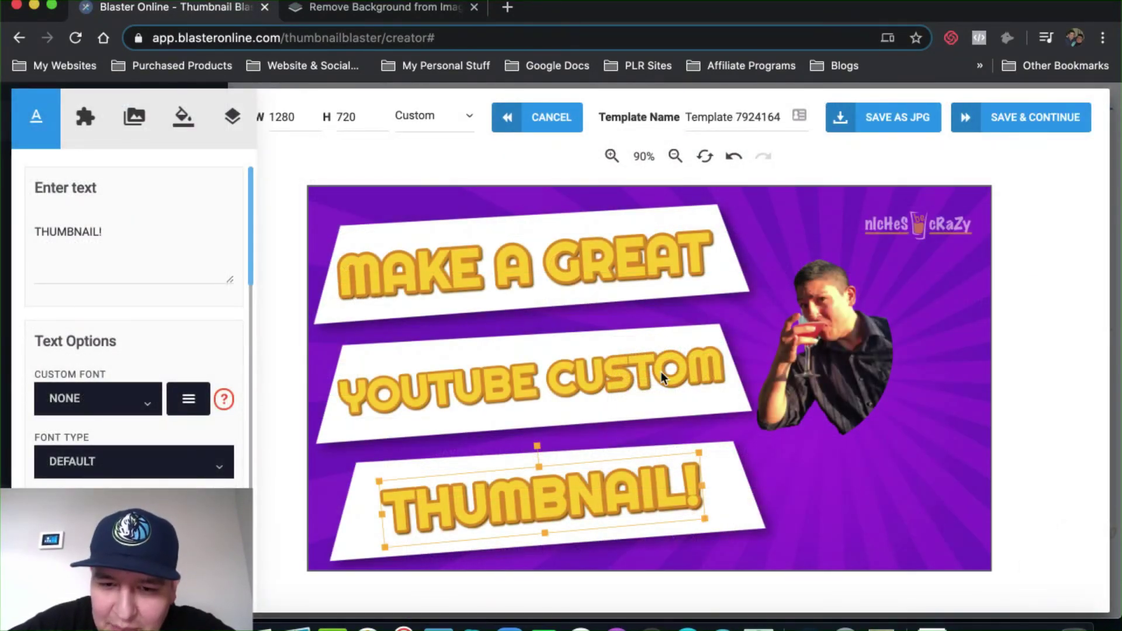
pyautogui.scroll(-1, 702, 374)
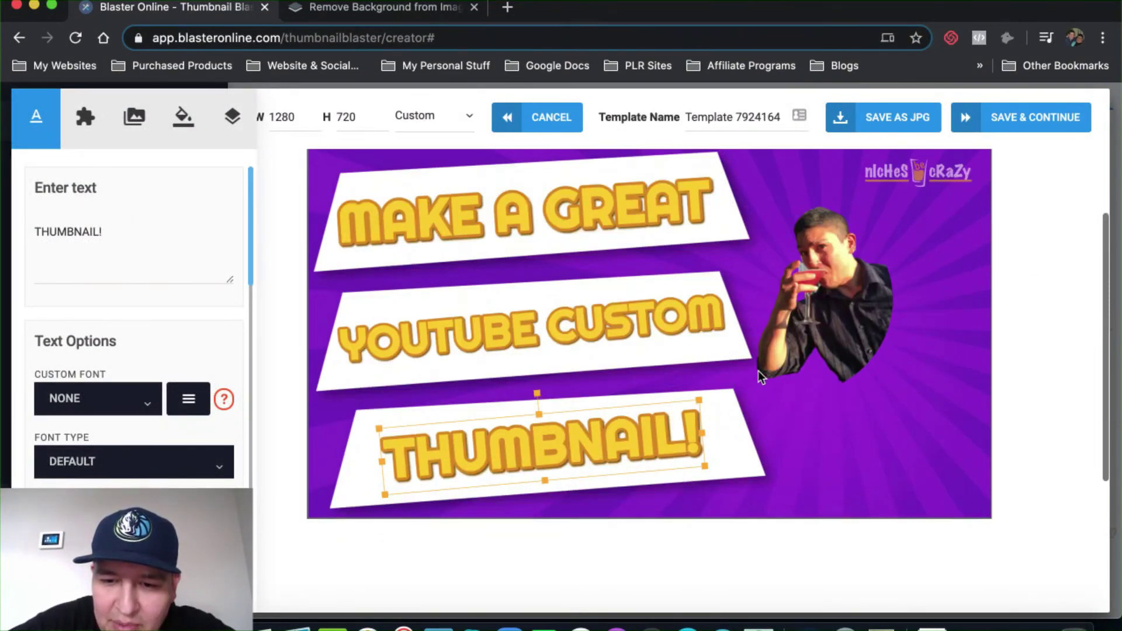
pyautogui.scroll(-5, 758, 370)
pyautogui.scroll(3, 633, 345)
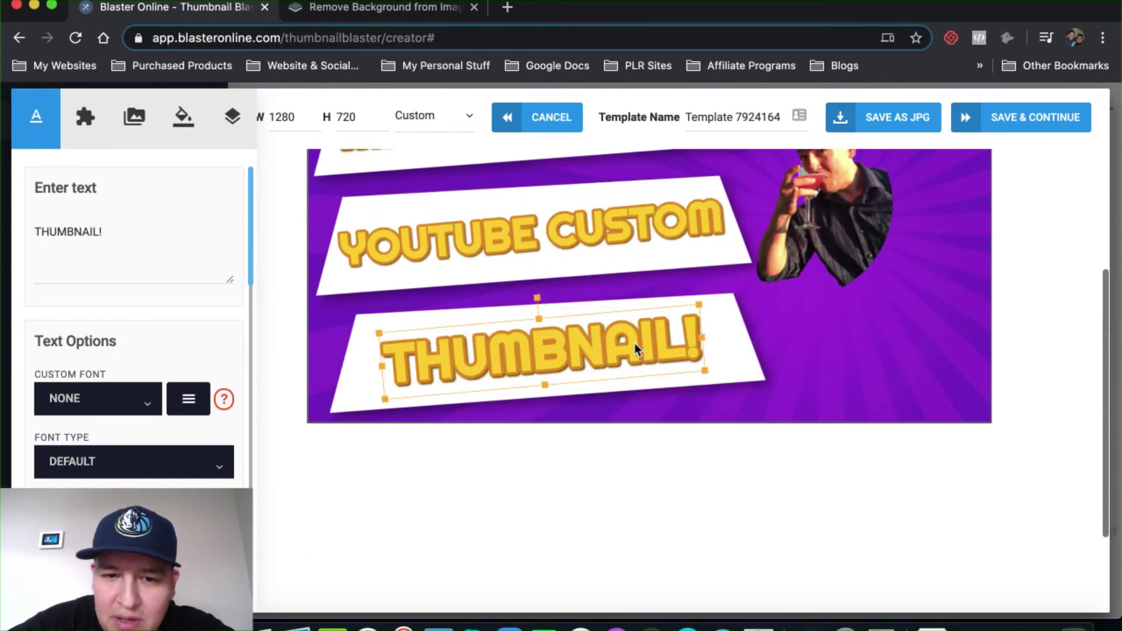
# - Change the text on the third banner to "THUMBNAIL FAST!"
pyautogui.doubleClick(479, 345)
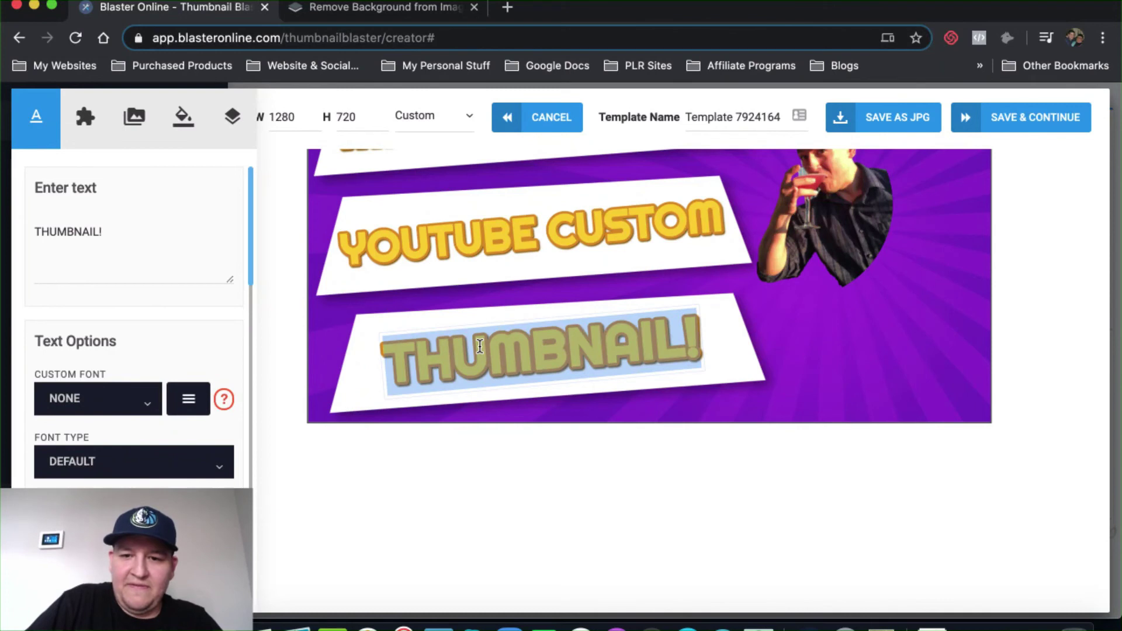
pyautogui.press('Right')
pyautogui.press('BackSpace')
pyautogui.write('FAST')
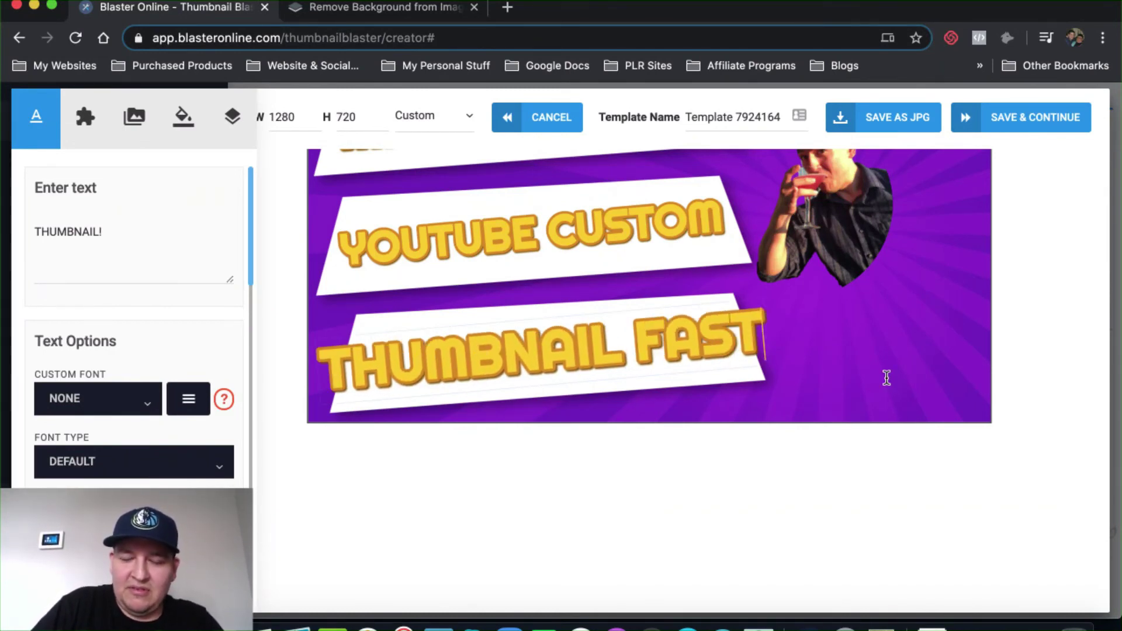
pyautogui.write('!')
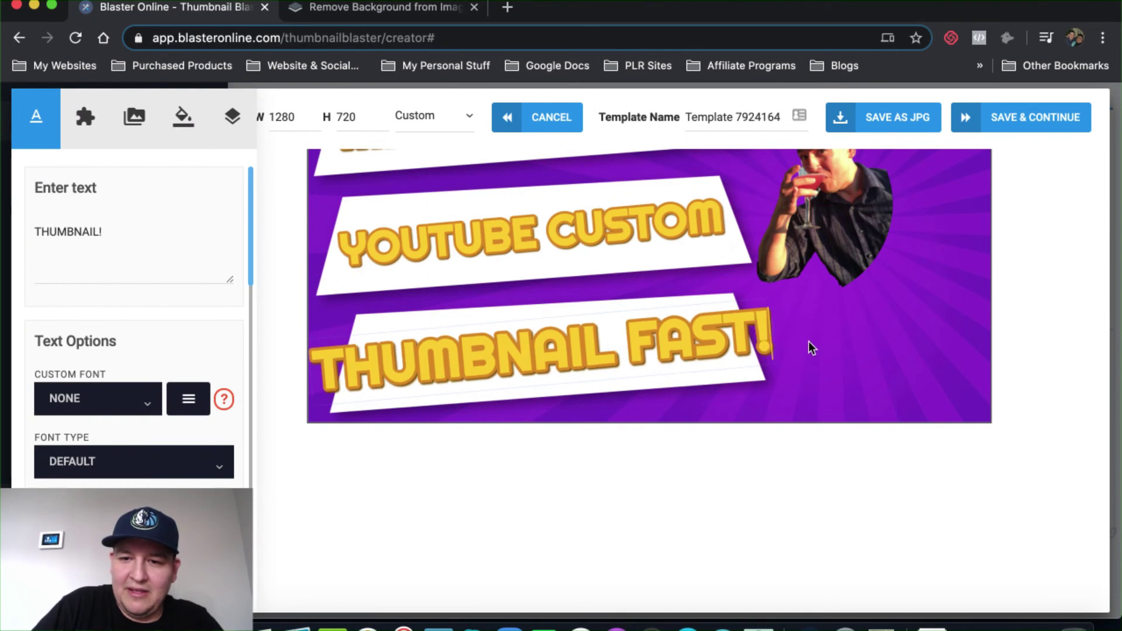
# - Shrink the "THUMBNAIL FAST!" text so it fits within the third banner, and center it there
pyautogui.click(744, 370)
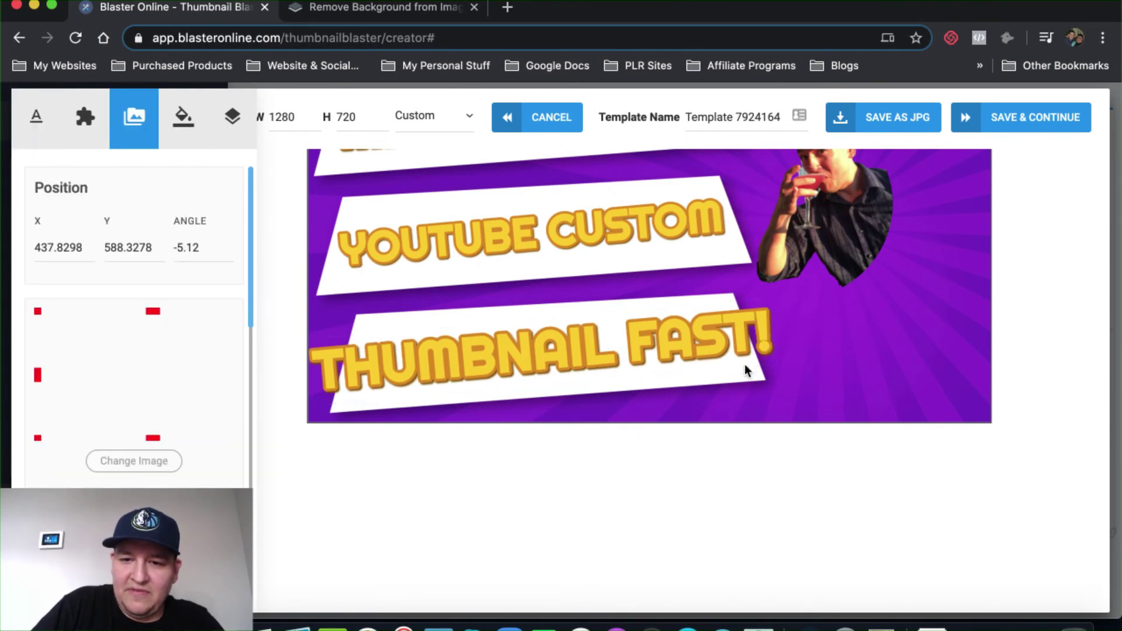
pyautogui.click(696, 342)
pyautogui.click(696, 341)
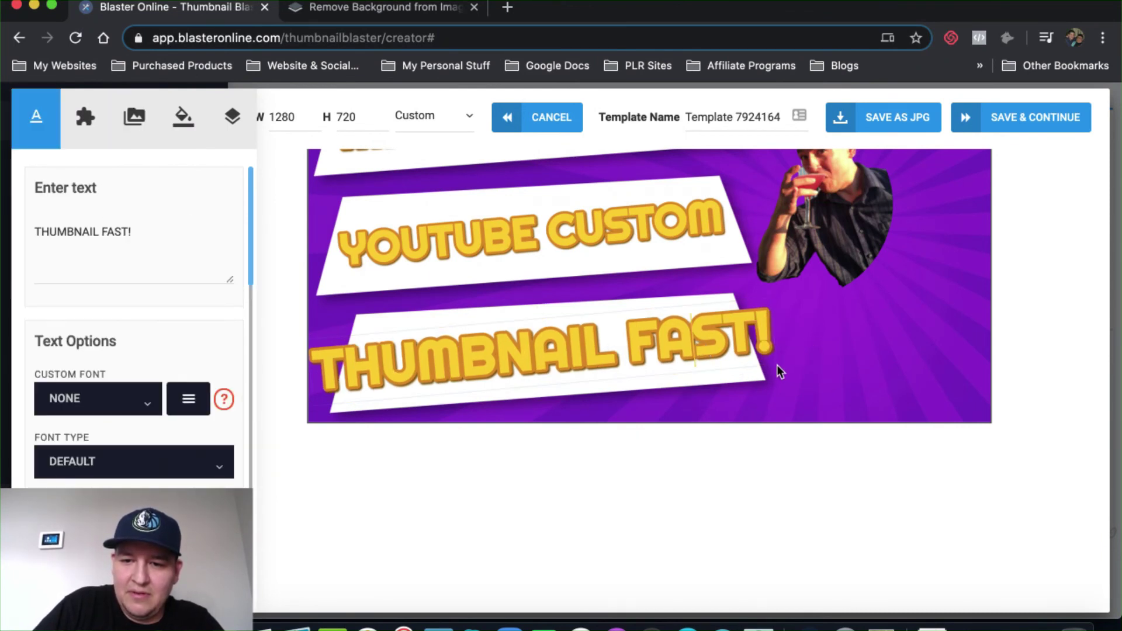
pyautogui.click(744, 354)
pyautogui.click(745, 354)
pyautogui.moveTo(775, 365); pyautogui.dragTo(678, 345)
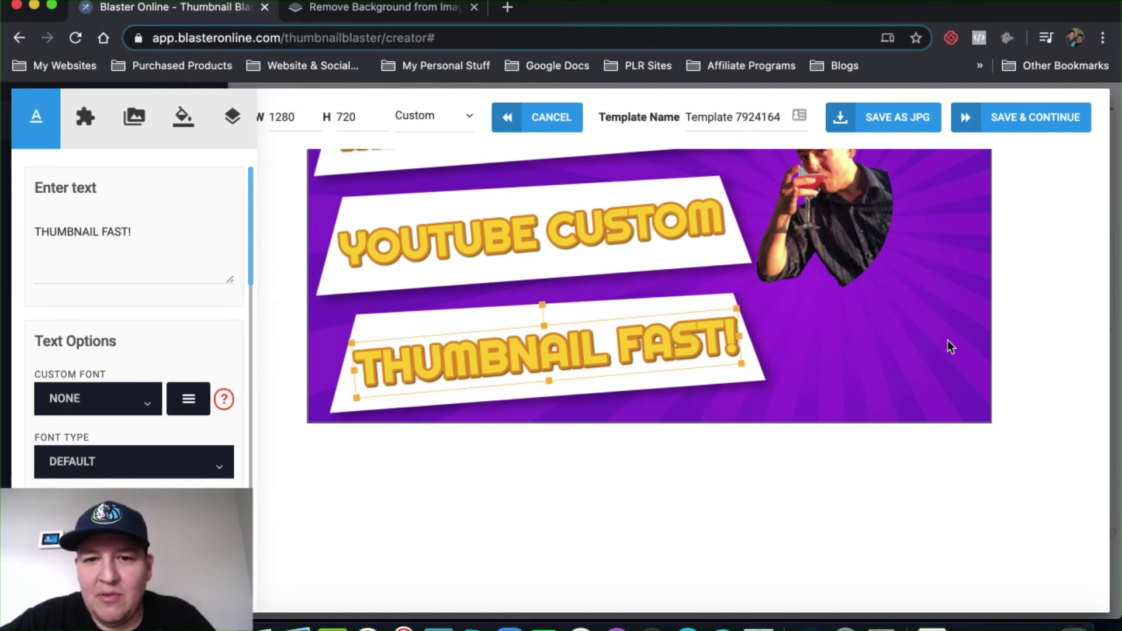
# - Save the finished thumbnail design, continue to the Save & Publish stage, and review the full thumbnail there
pyautogui.scroll(4, 999, 190)
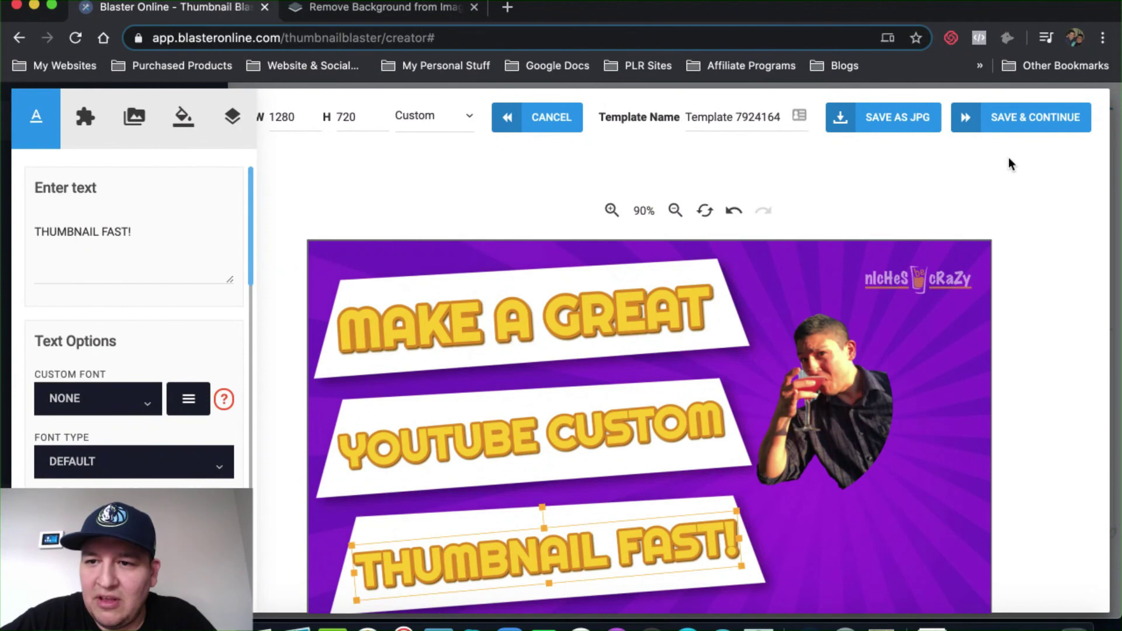
pyautogui.click(997, 121)
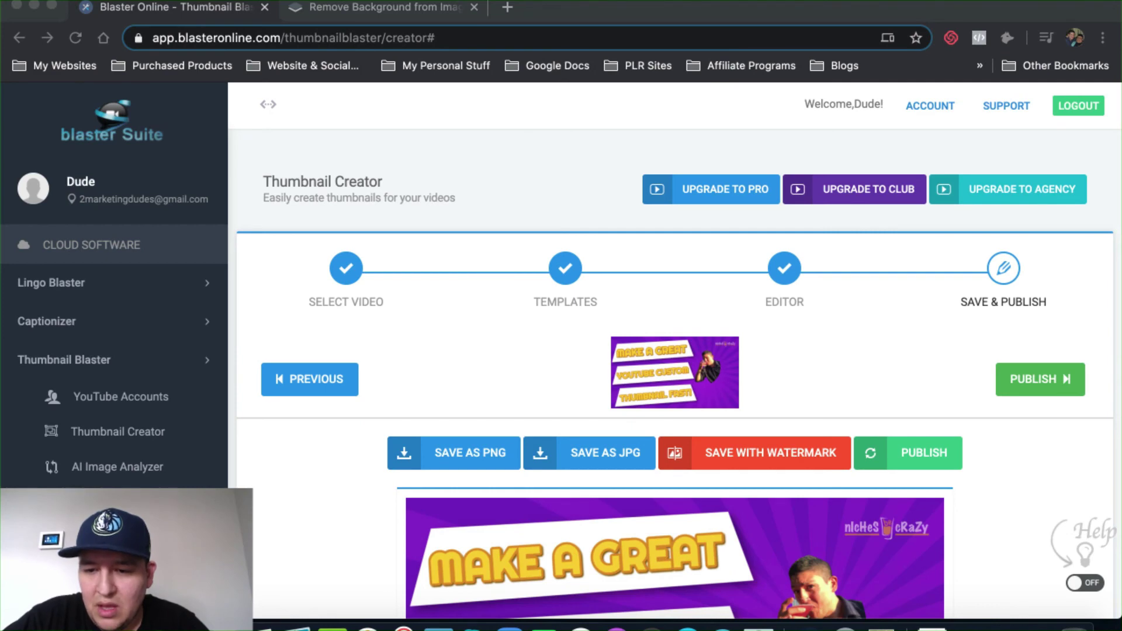
pyautogui.scroll(-2, 826, 349)
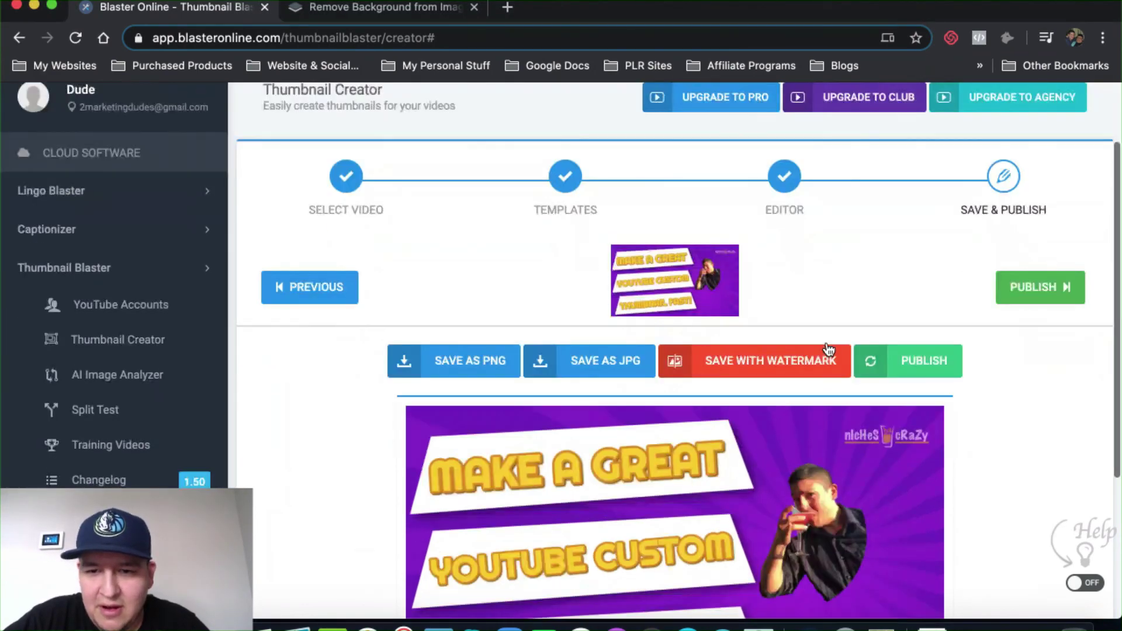
pyautogui.scroll(-3, 807, 283)
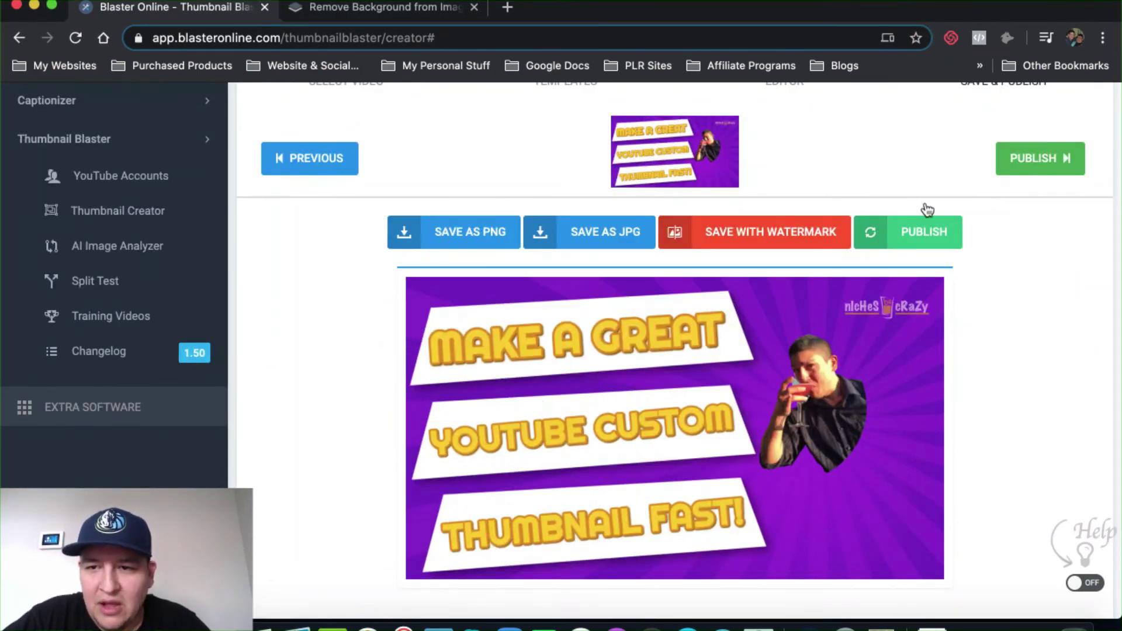
pyautogui.scroll(2, 894, 207)
pyautogui.scroll(-1, 848, 215)
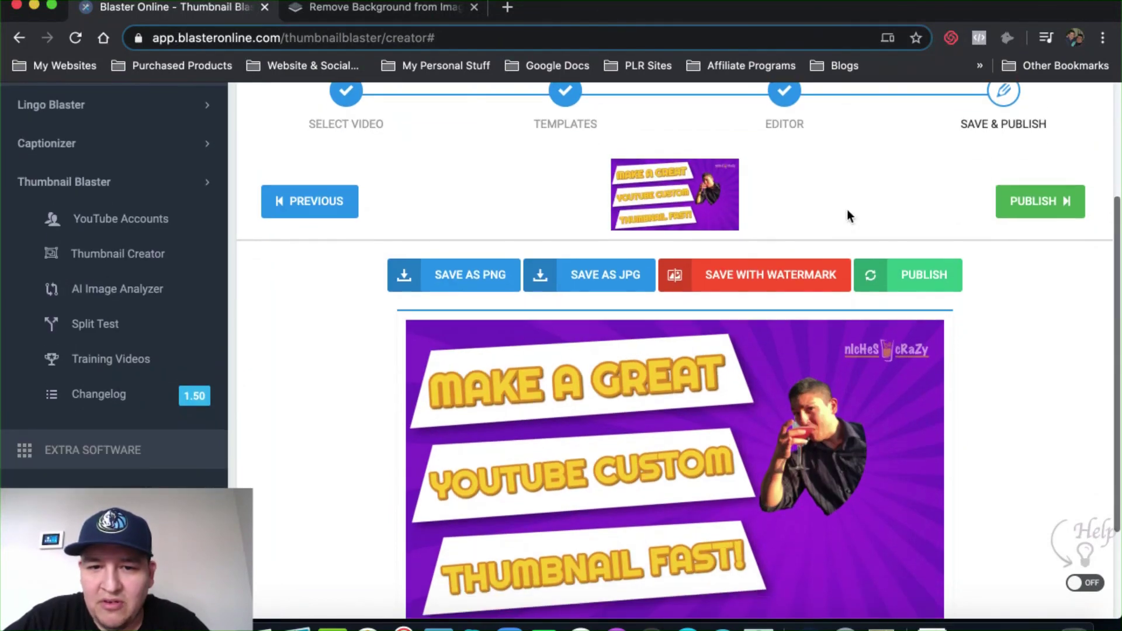
# - Save the thumbnail as a PNG, and check the exported image in Preview before closing the open image windows
pyautogui.scroll(3, 848, 215)
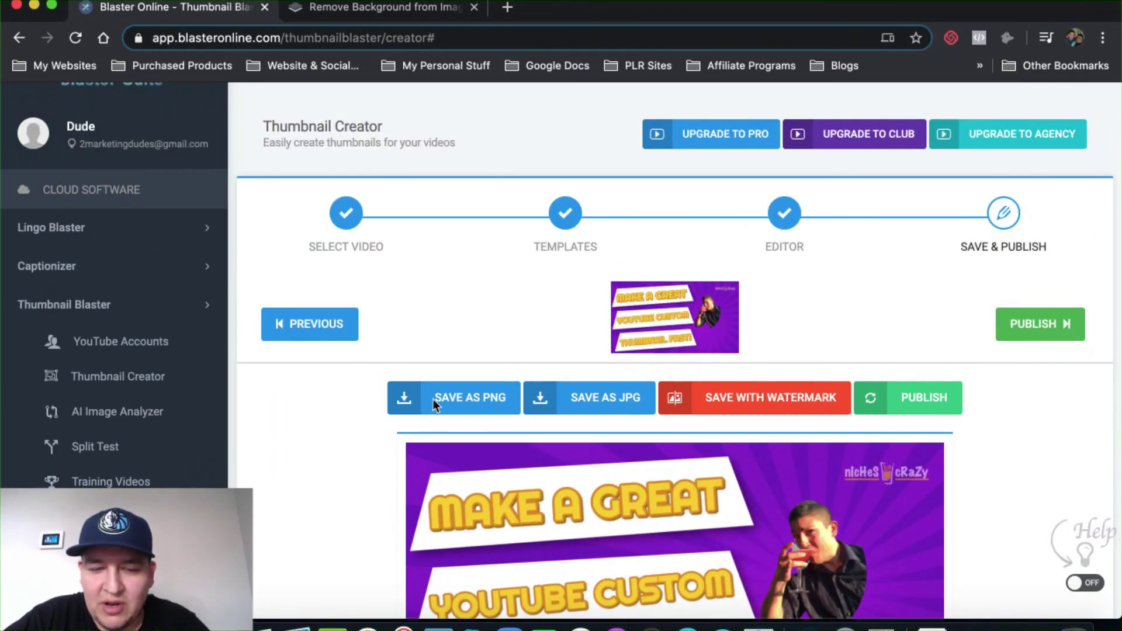
pyautogui.click(932, 624)
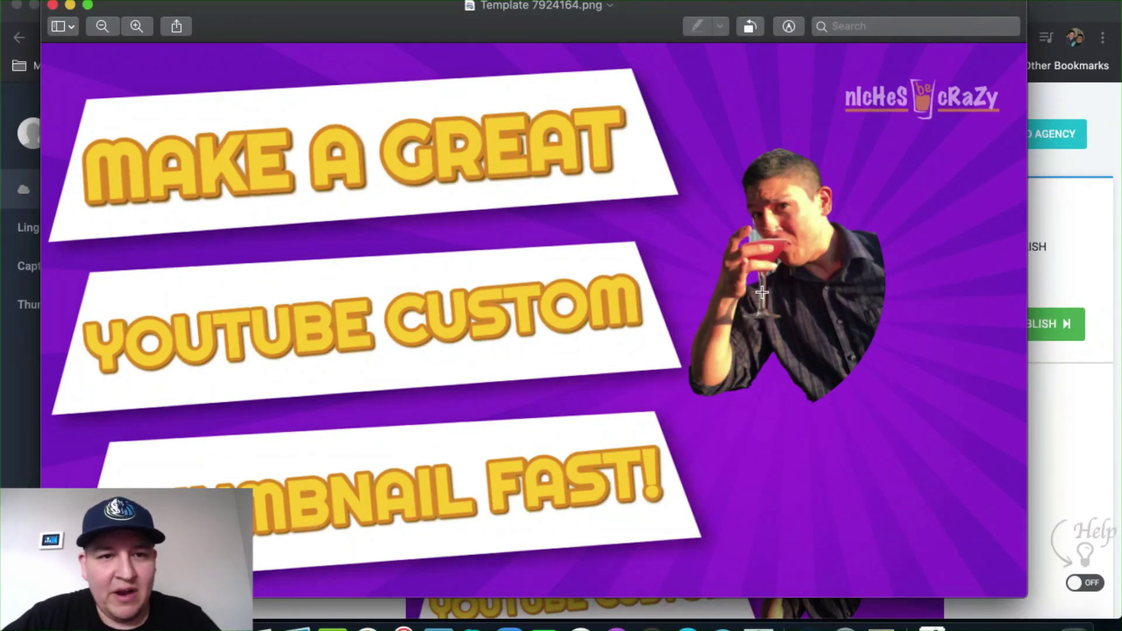
pyautogui.click(52, 4)
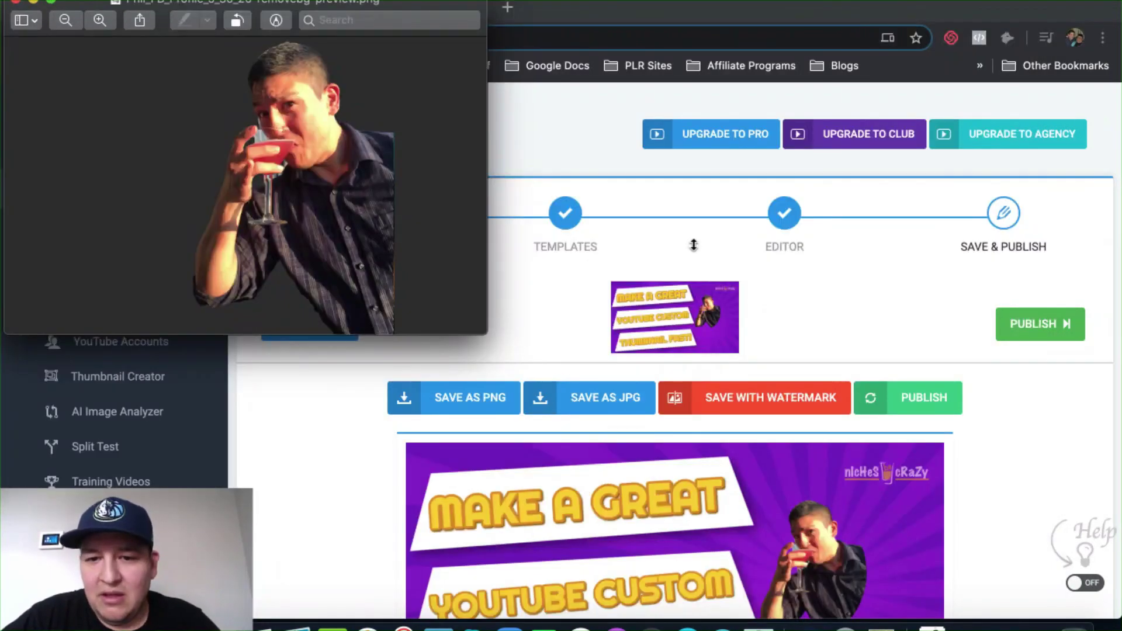
pyautogui.click(16, 1)
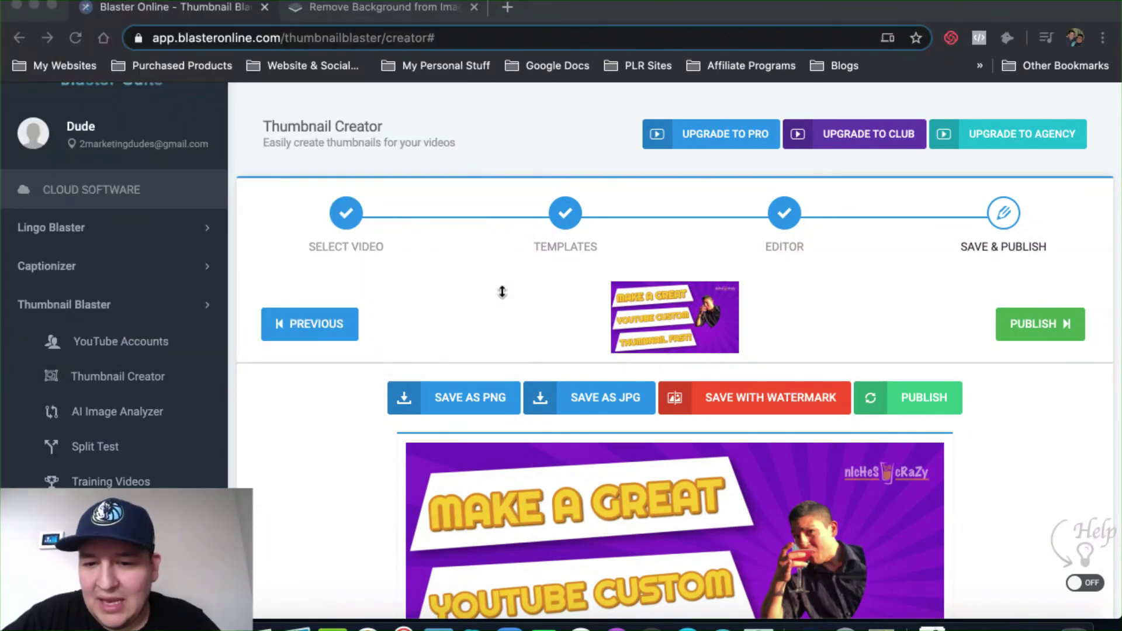